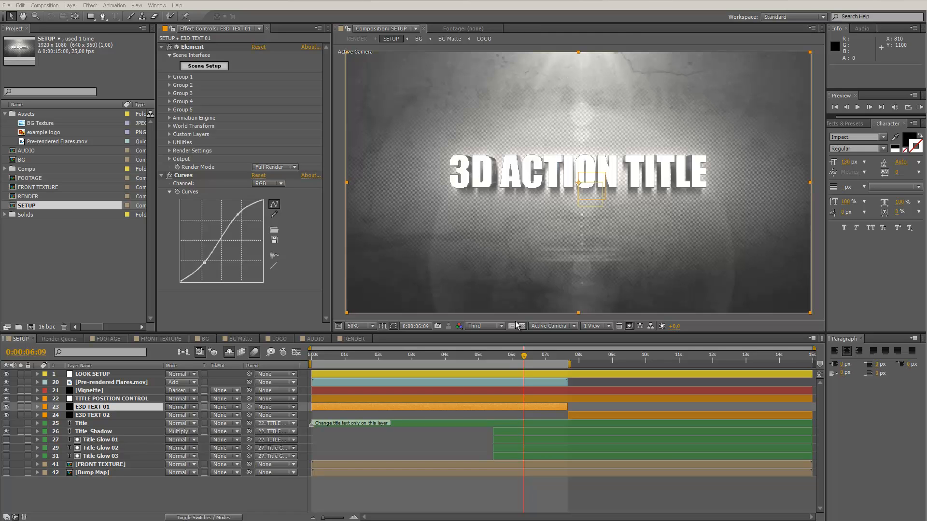
# Bring up the 3D Action Title folder in the file explorer and view the contents of its Links folder
pyautogui.moveTo(926, 178); pyautogui.dragTo(451, 137)
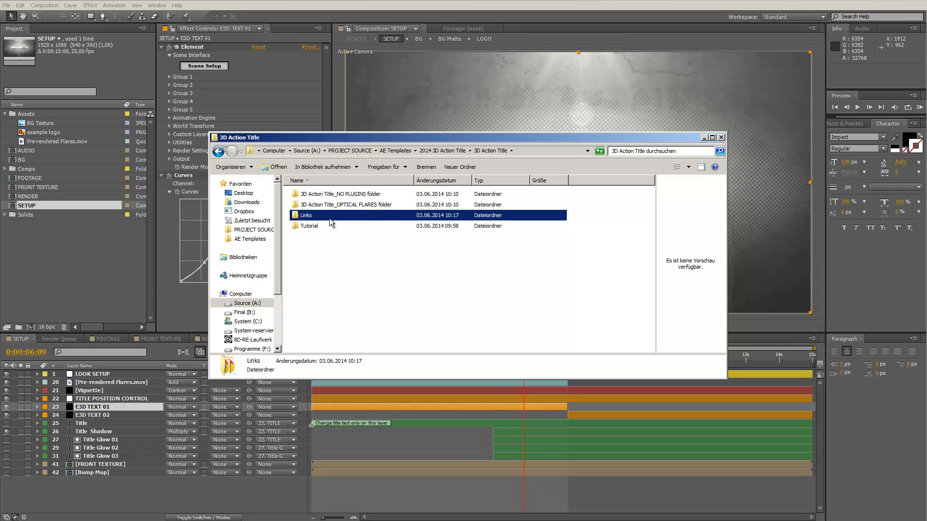
pyautogui.doubleClick(309, 218)
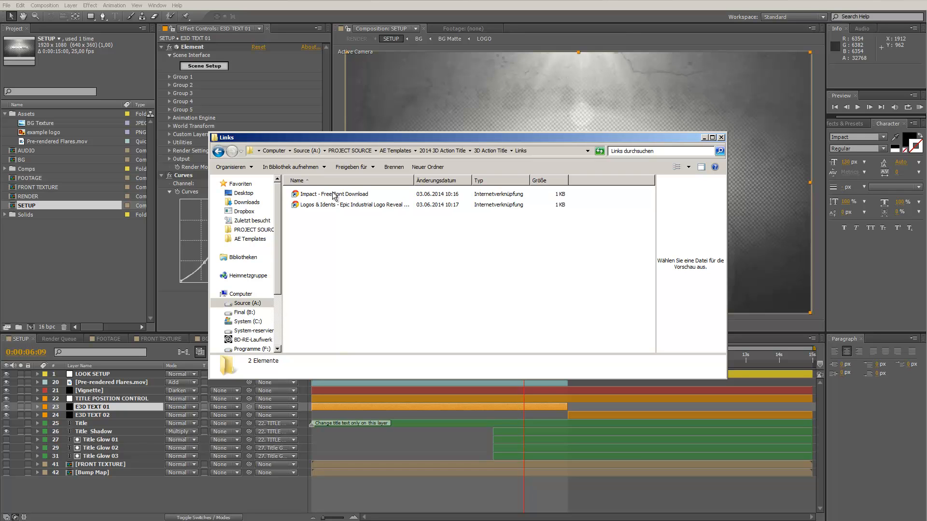
pyautogui.click(491, 150)
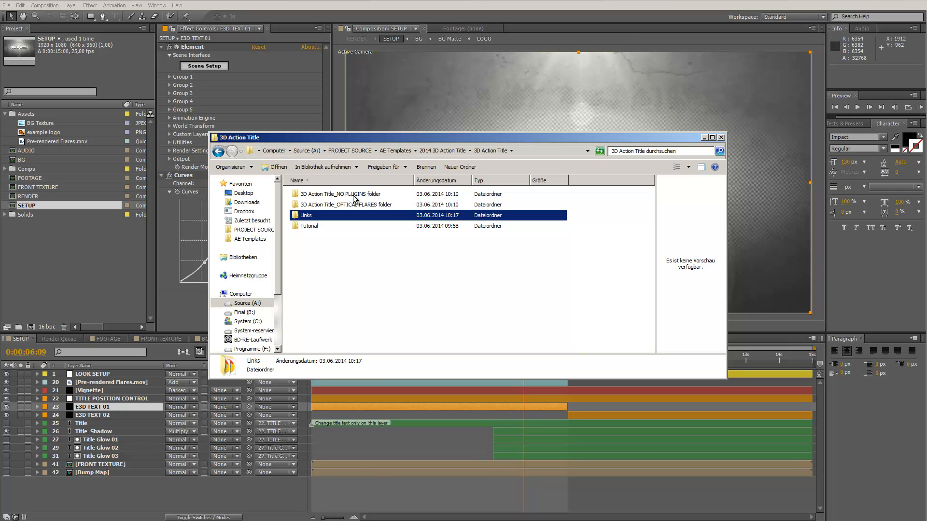
# Look through the NO PLUGINS and OPTICAL FLARES folders for their project files, and move the file explorer out of view
pyautogui.click(323, 199)
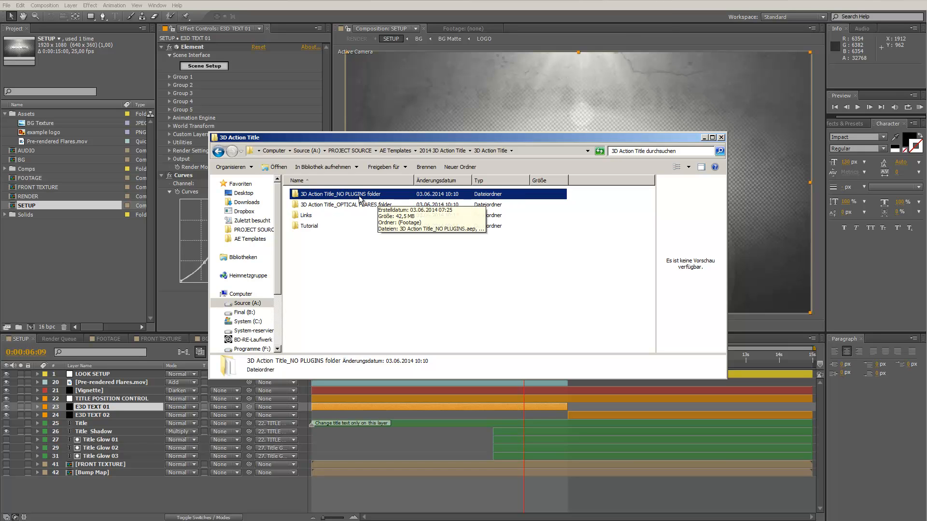
pyautogui.doubleClick(325, 195)
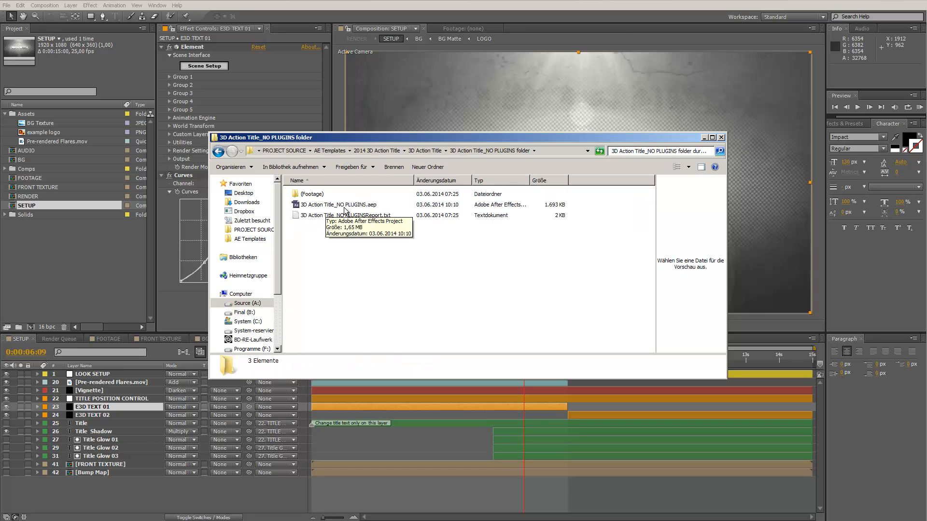
pyautogui.click(331, 205)
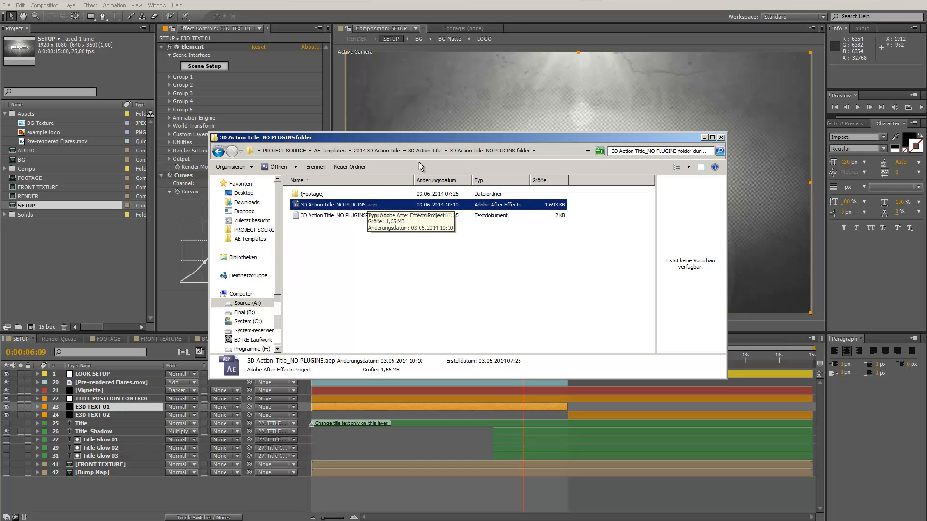
pyautogui.click(425, 151)
pyautogui.doubleClick(372, 206)
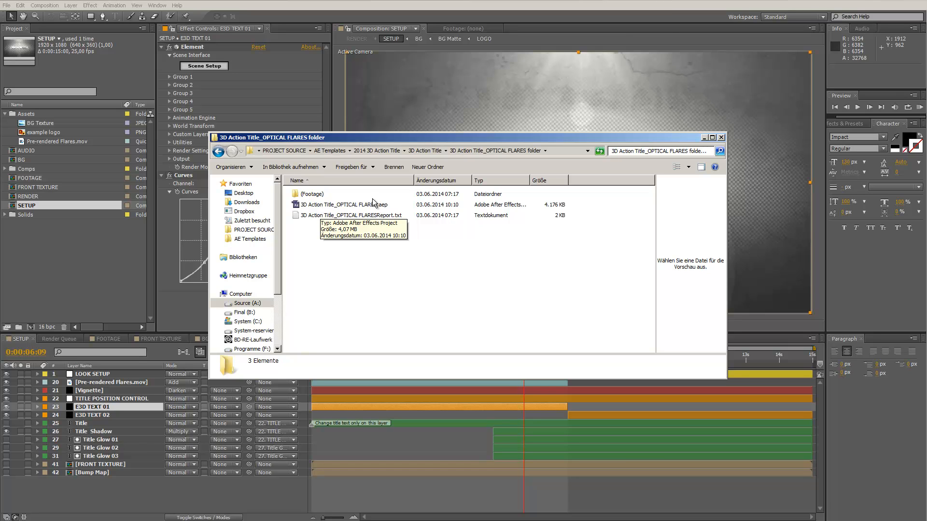
pyautogui.click(418, 151)
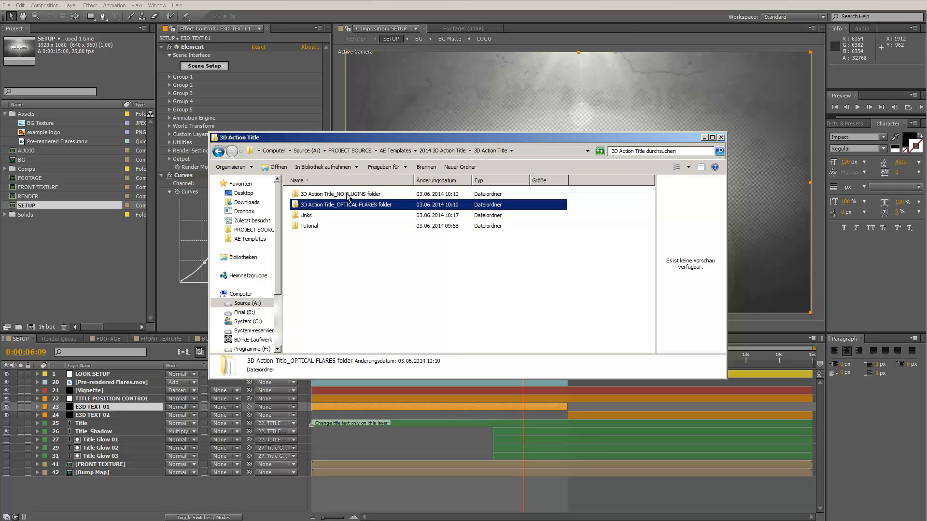
pyautogui.click(348, 195)
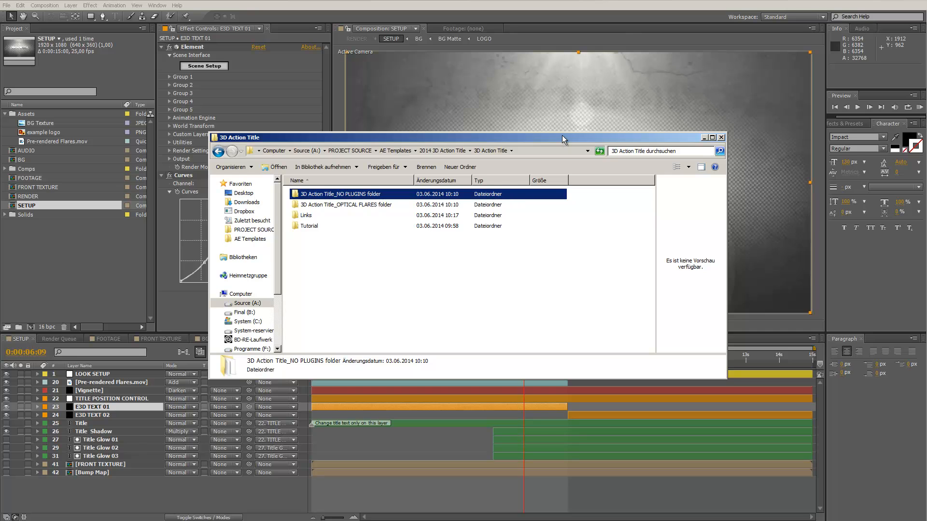
pyautogui.moveTo(562, 136); pyautogui.dragTo(926, 145)
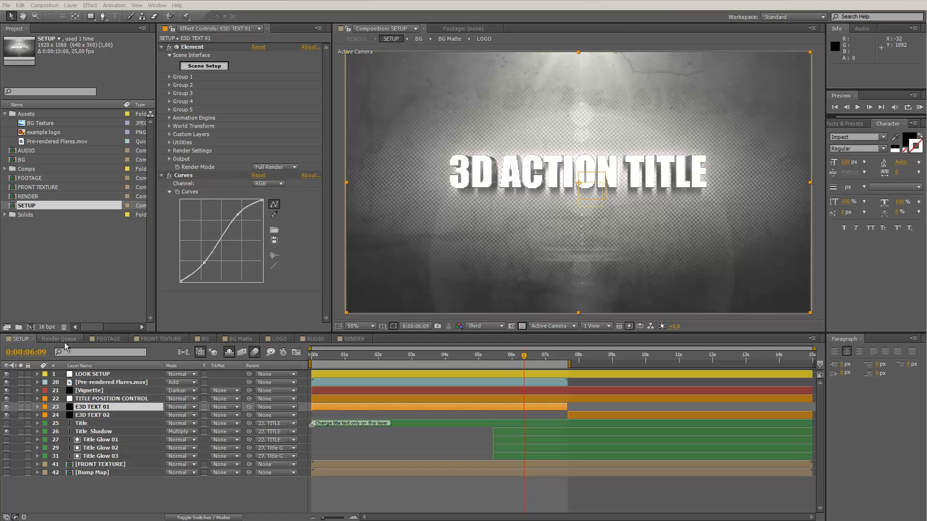
# Move the Render Queue behind the RENDER composition in the timeline order and return to the SETUP composition
pyautogui.moveTo(54, 340); pyautogui.dragTo(388, 340)
pyautogui.moveTo(241, 338); pyautogui.dragTo(393, 340)
pyautogui.click(19, 339)
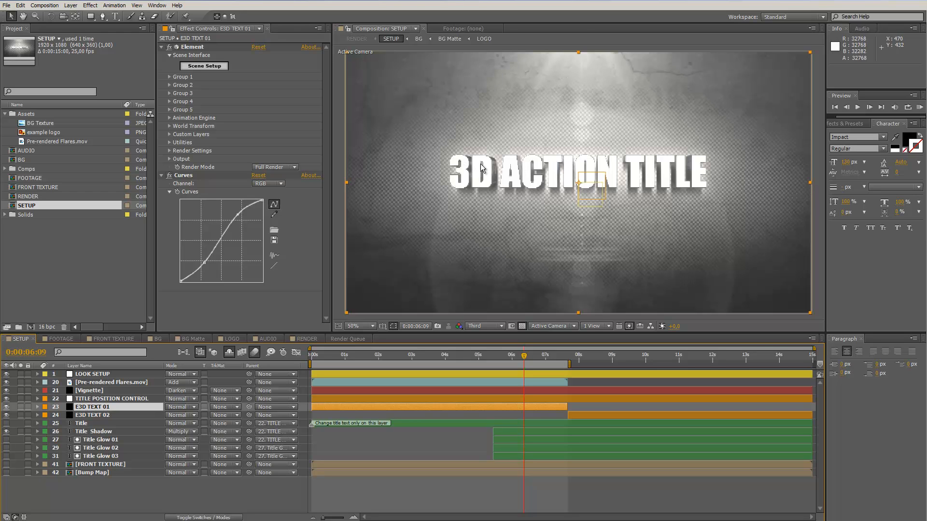
pyautogui.scroll(1, 523, 175)
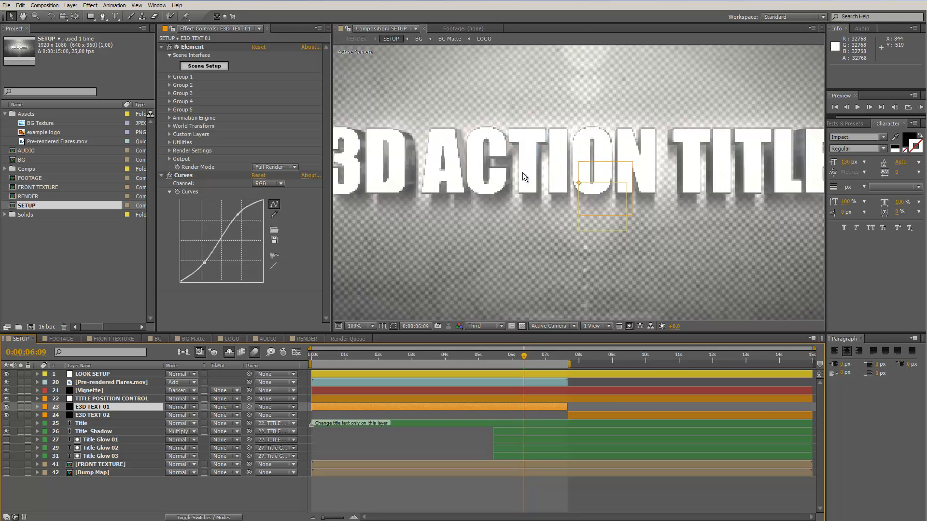
pyautogui.scroll(-1, 561, 139)
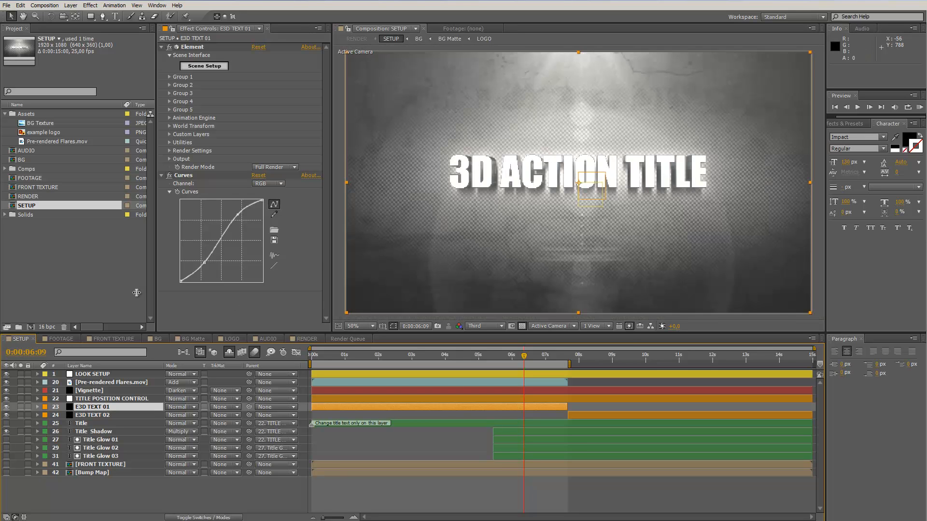
# Open the FOOTAGE composition and import Project CARS - Gameplay Trailer.mp4 into the project
pyautogui.click(59, 338)
pyautogui.click(100, 375)
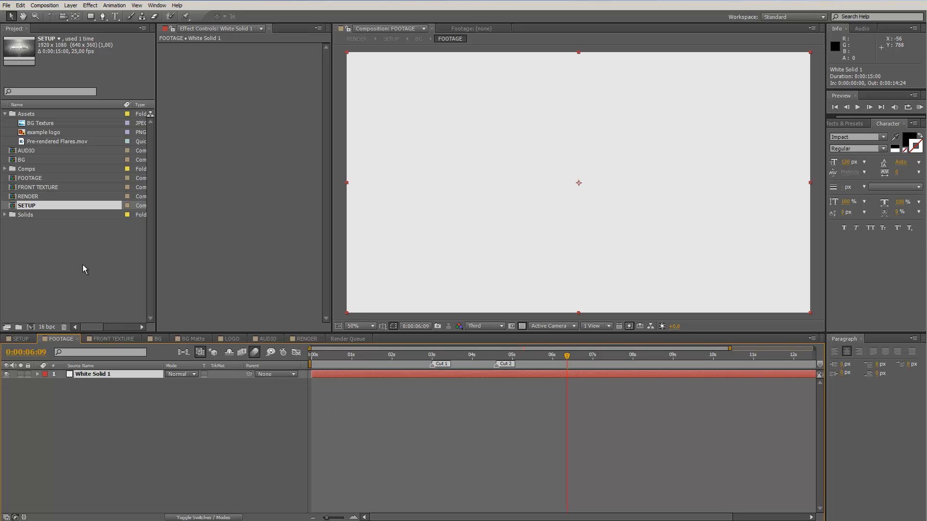
pyautogui.click(41, 252)
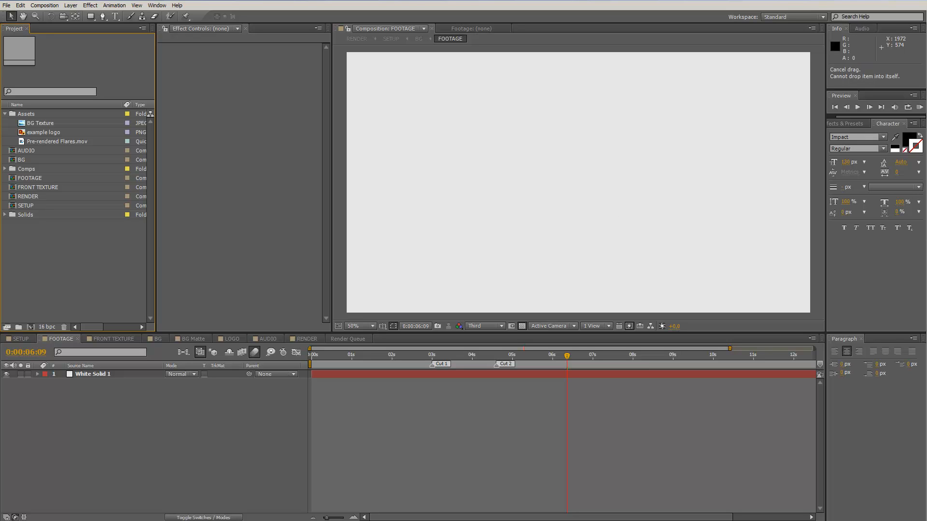
pyautogui.moveTo(926, 289); pyautogui.dragTo(72, 236)
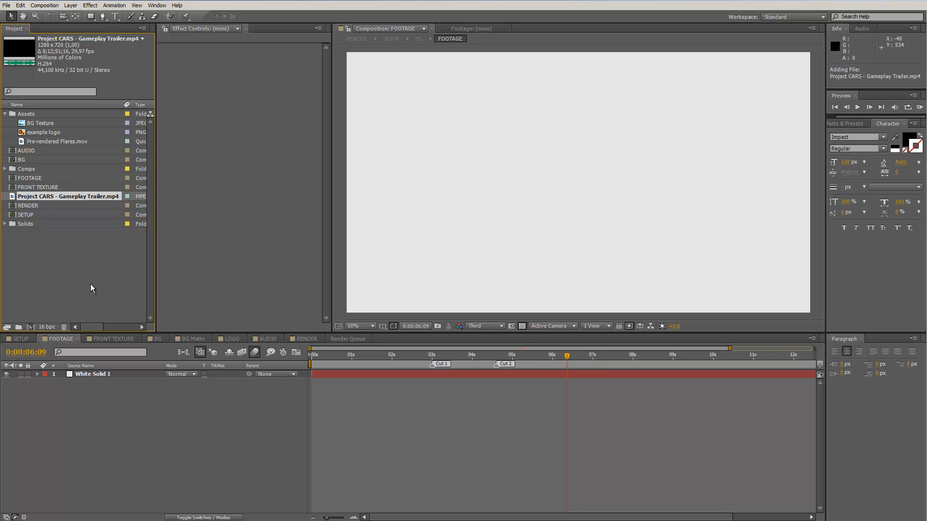
pyautogui.doubleClick(74, 265)
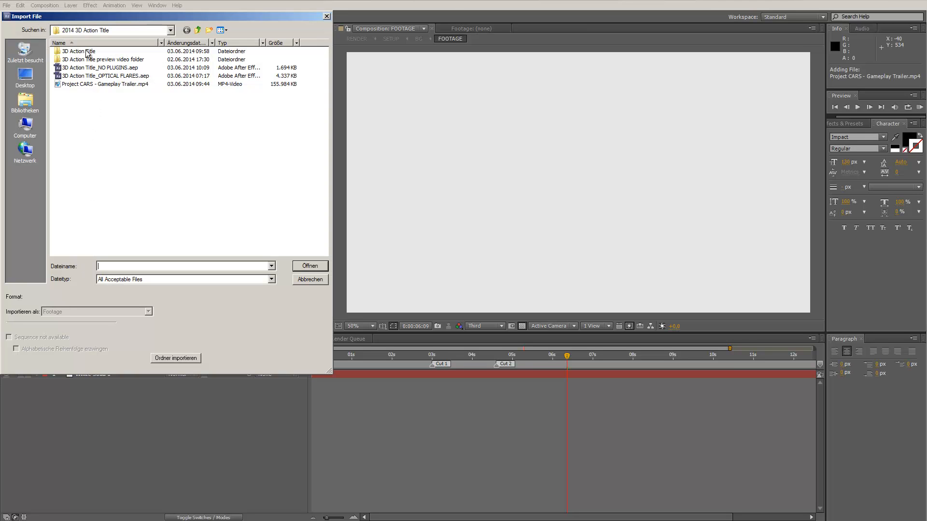
pyautogui.click(327, 18)
pyautogui.click(7, 5)
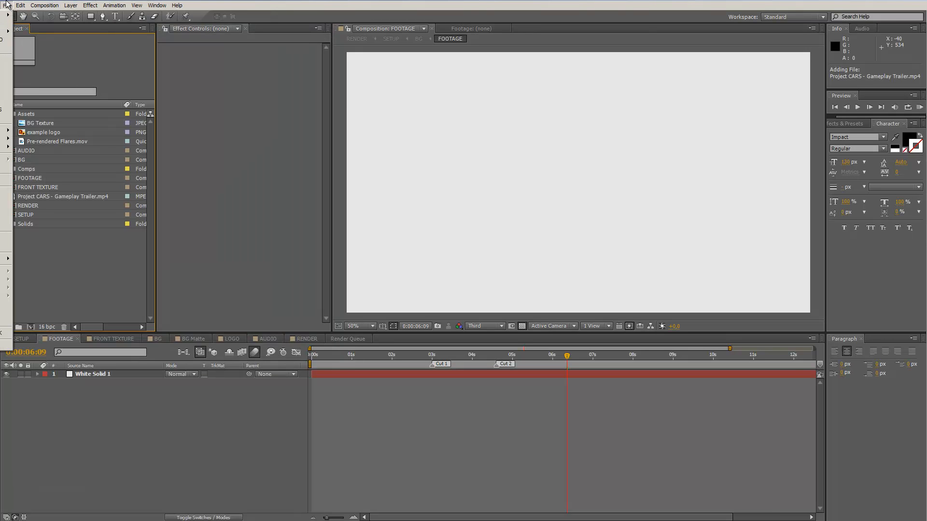
pyautogui.click(5, 7)
pyautogui.click(5, 7)
pyautogui.moveTo(7, 131)
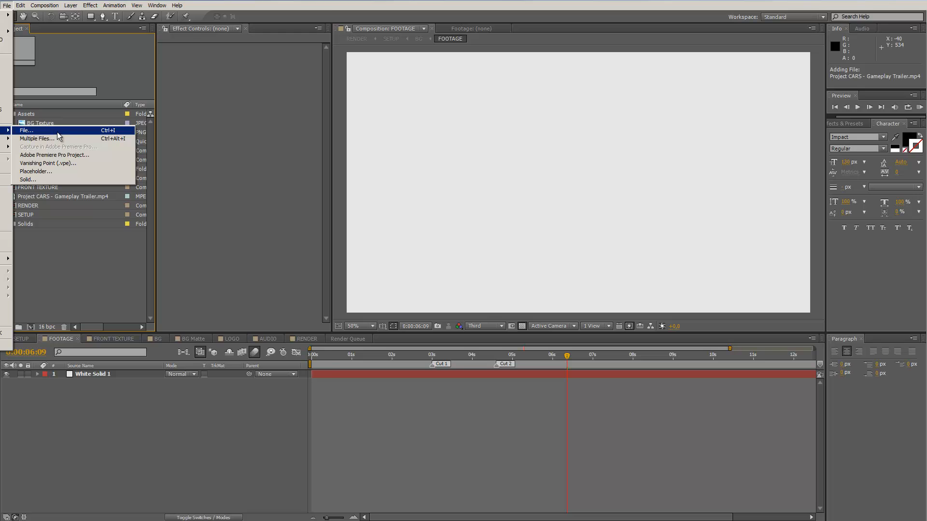
pyautogui.click(57, 132)
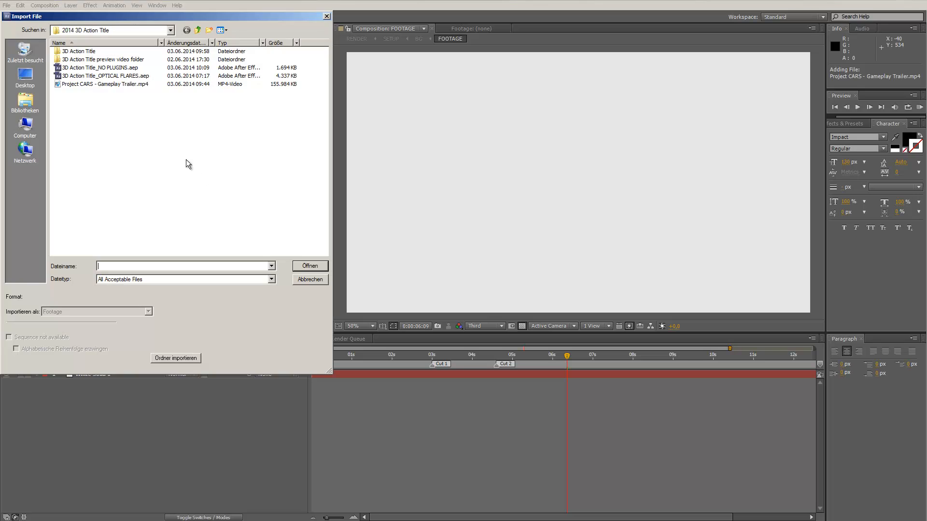
pyautogui.click(327, 17)
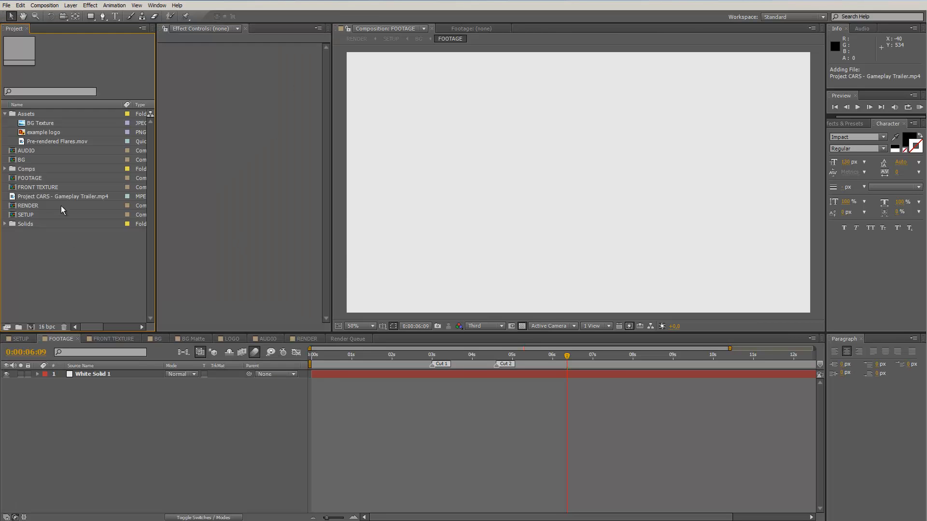
# Open the Project CARS trailer in the footage viewer and set its In point at 0;03;59;20
pyautogui.click(45, 198)
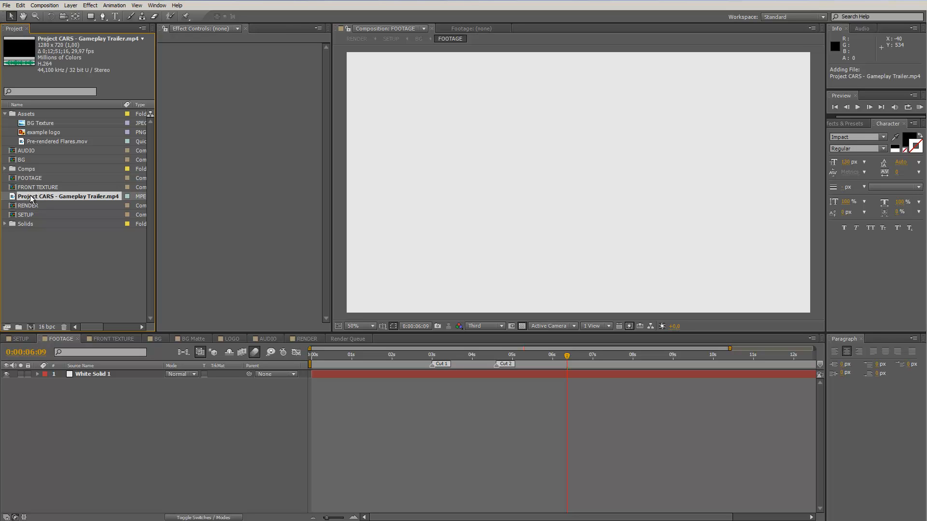
pyautogui.doubleClick(12, 200)
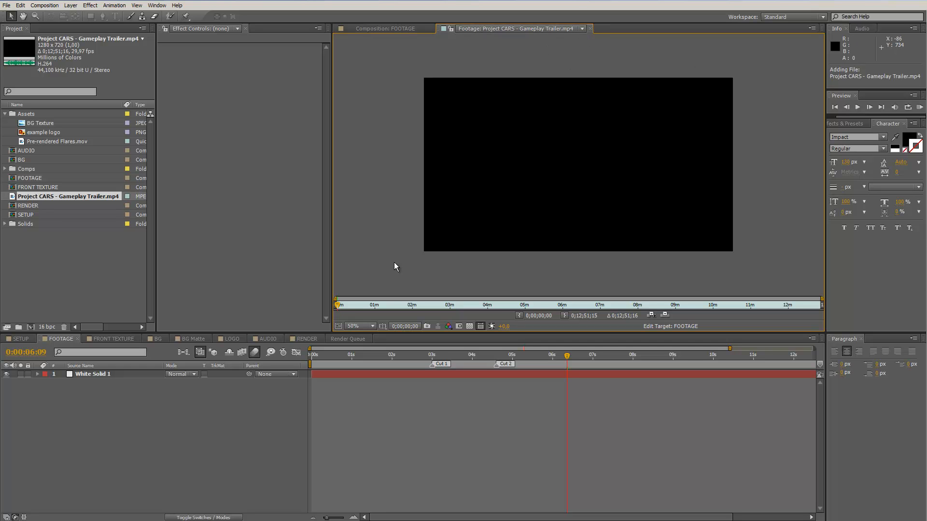
pyautogui.moveTo(337, 306); pyautogui.dragTo(484, 307)
pyautogui.moveTo(489, 306); pyautogui.dragTo(487, 306)
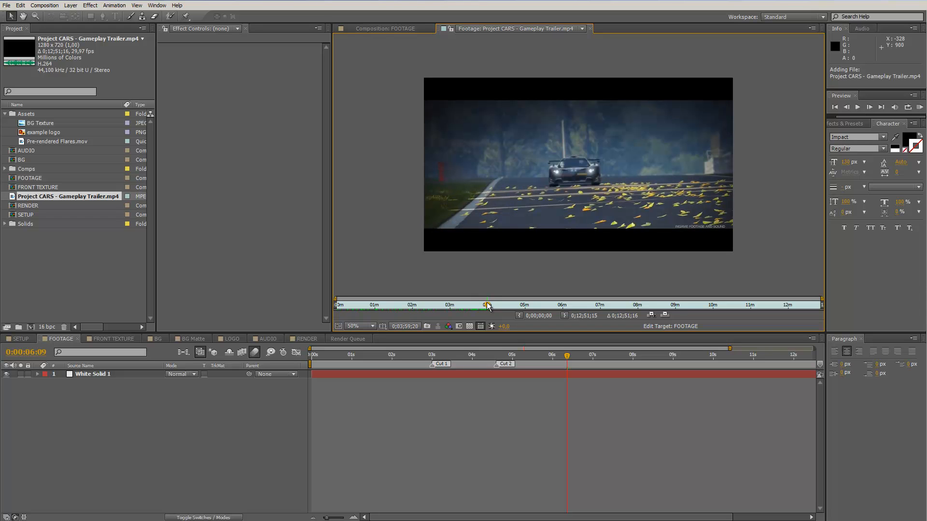
pyautogui.click(520, 315)
# Play on from the In point and set the trailer's Out point at 0;04;11;09
pyautogui.press('space')
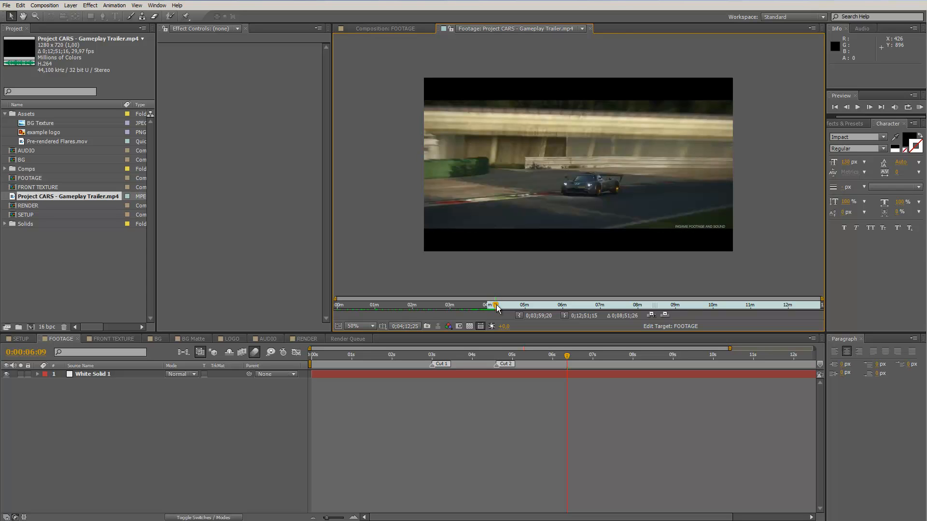
pyautogui.click(495, 305)
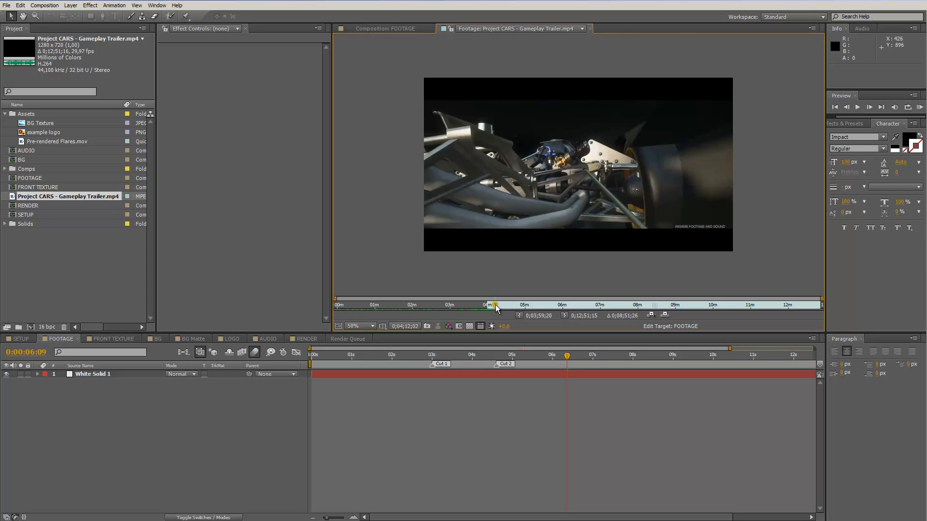
pyautogui.click(564, 315)
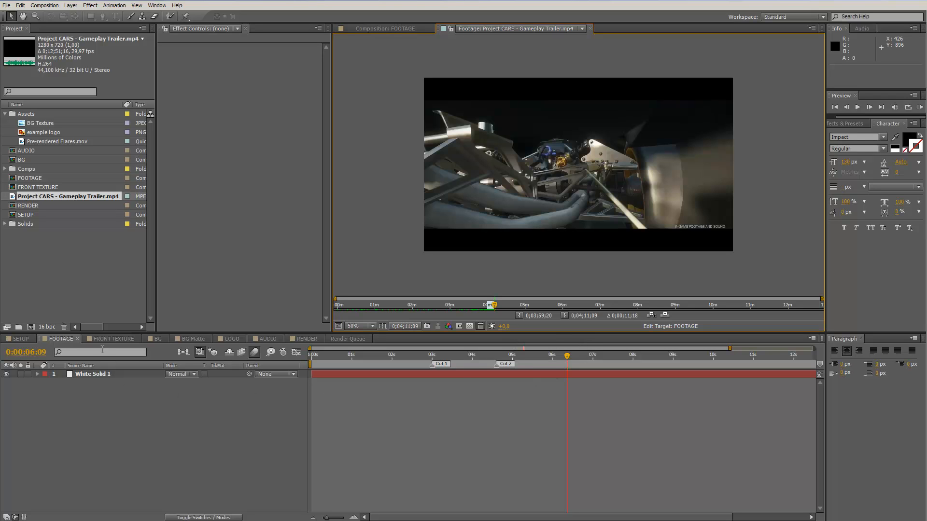
# Overlay the trimmed trailer clip into the FOOTAGE composition, starting at 0:00:00:00
pyautogui.click(54, 339)
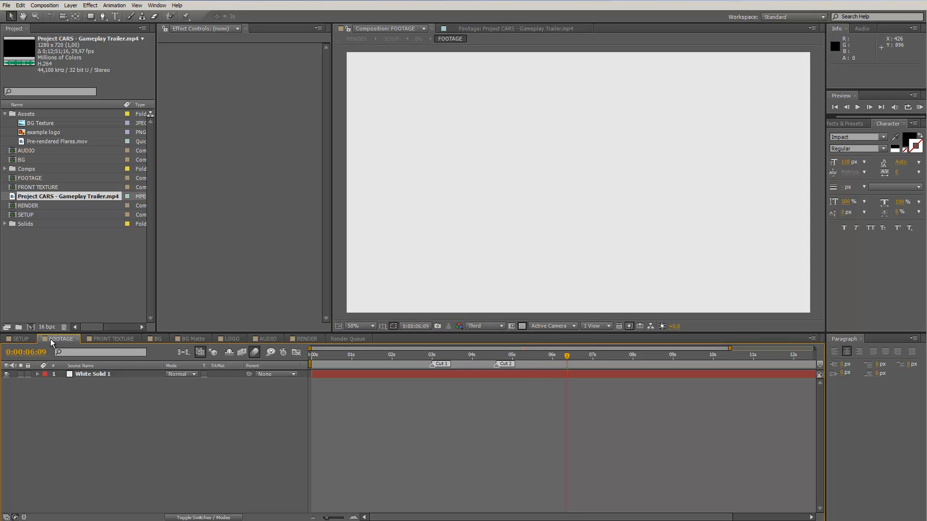
pyautogui.click(471, 29)
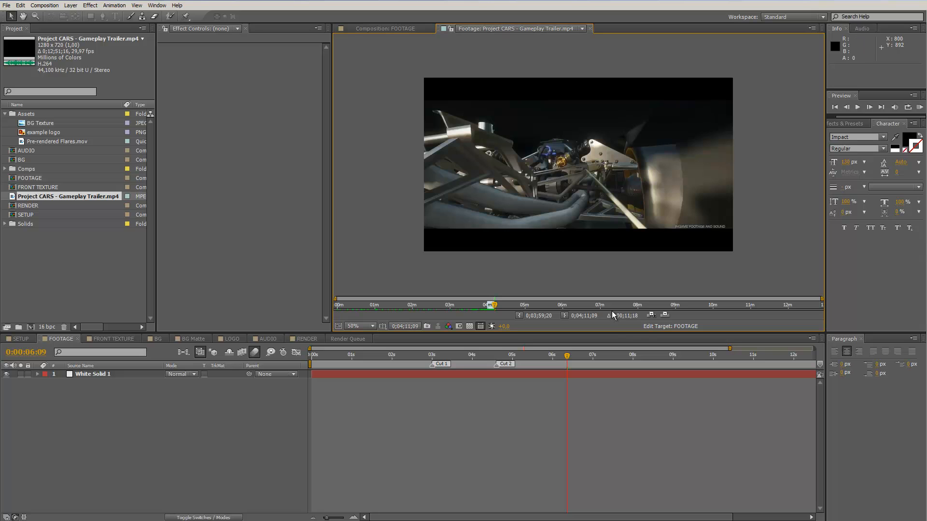
pyautogui.moveTo(440, 358); pyautogui.dragTo(350, 362)
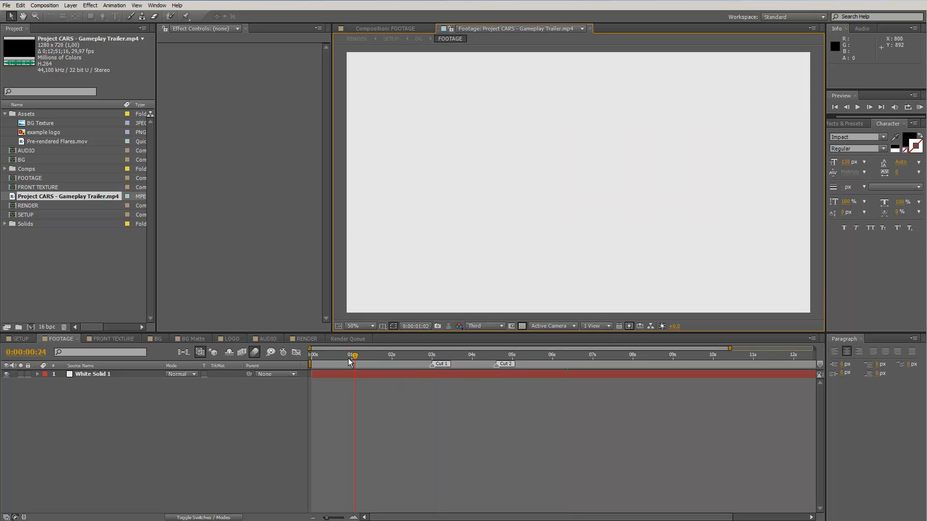
pyautogui.click(503, 28)
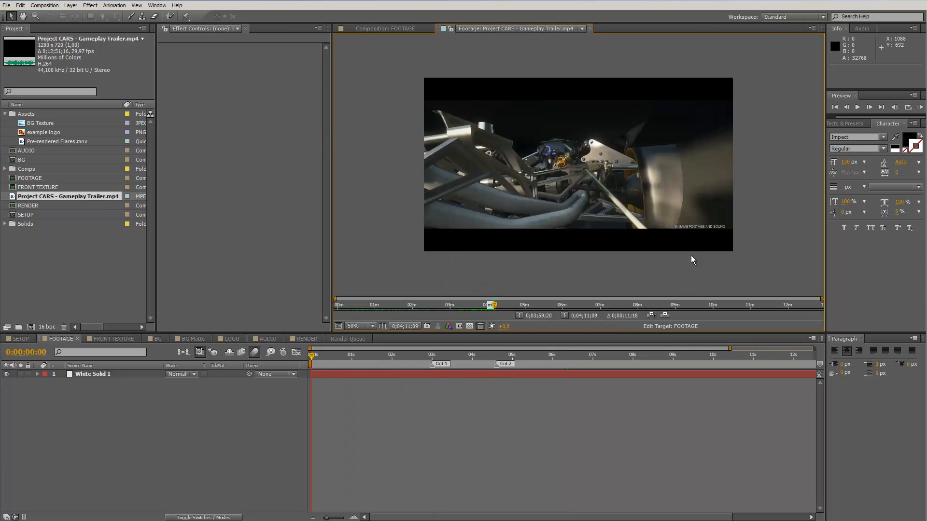
pyautogui.click(664, 315)
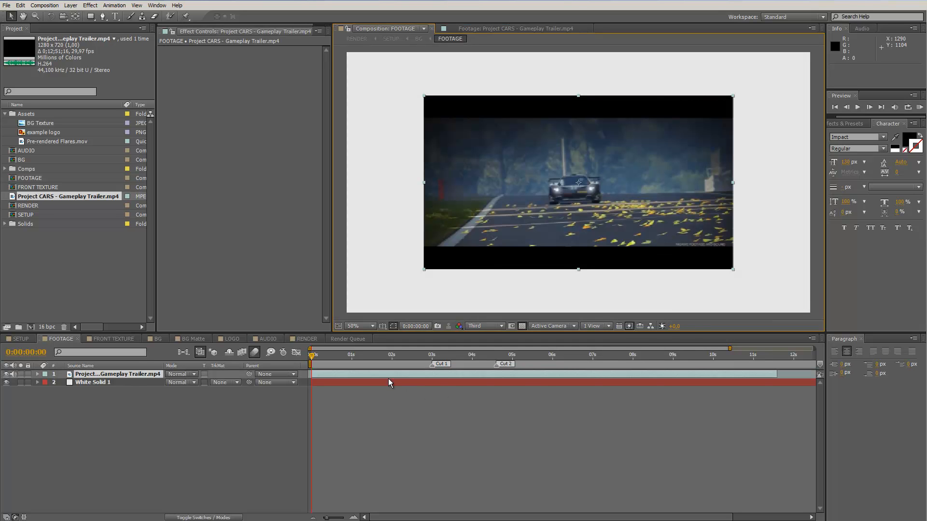
# Shift the trailer layer 18 frames later to suit the Cut 1 marker and extend its In point back to 0:00:00:00
pyautogui.moveTo(312, 358); pyautogui.dragTo(458, 372)
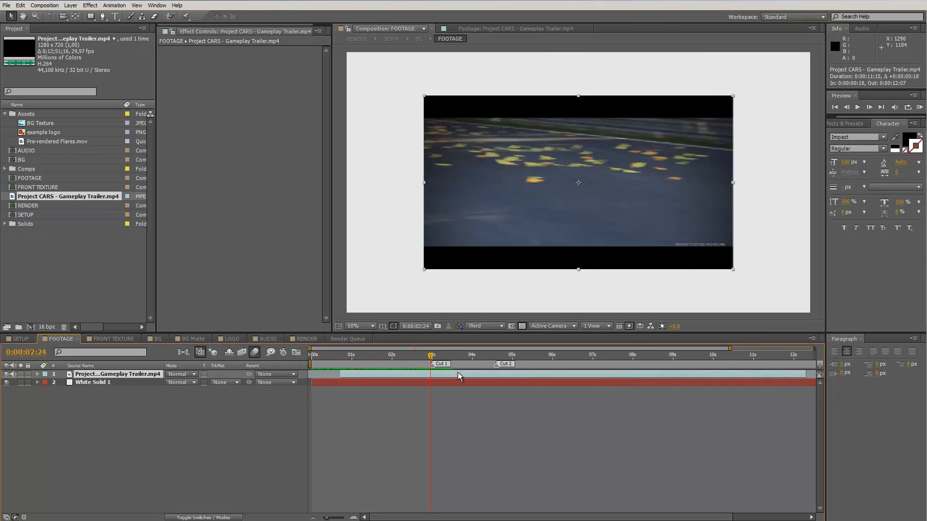
pyautogui.moveTo(340, 372); pyautogui.dragTo(326, 373)
pyautogui.moveTo(431, 354); pyautogui.dragTo(430, 353)
# Open the RENDER composition and scrub through the transition effects up to about 0:00:03:01
pyautogui.click(307, 339)
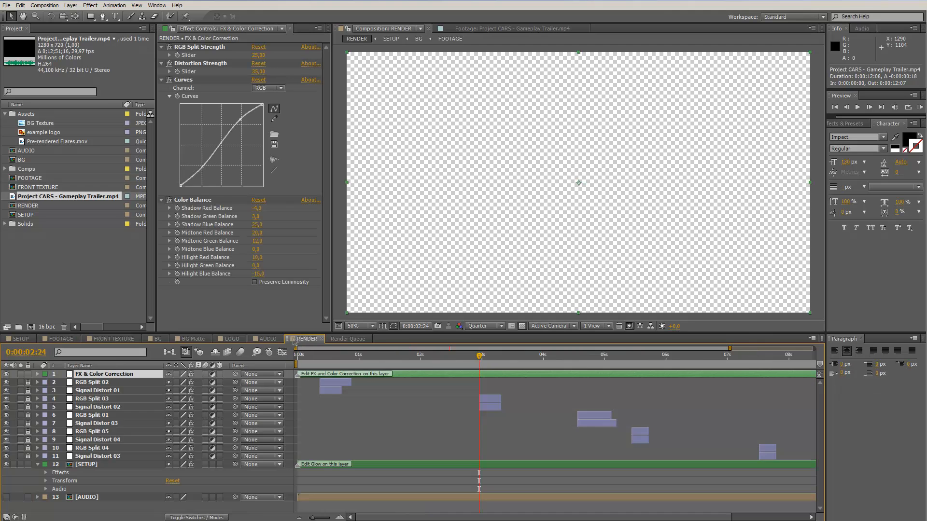
pyautogui.click(393, 356)
pyautogui.moveTo(343, 363); pyautogui.dragTo(486, 362)
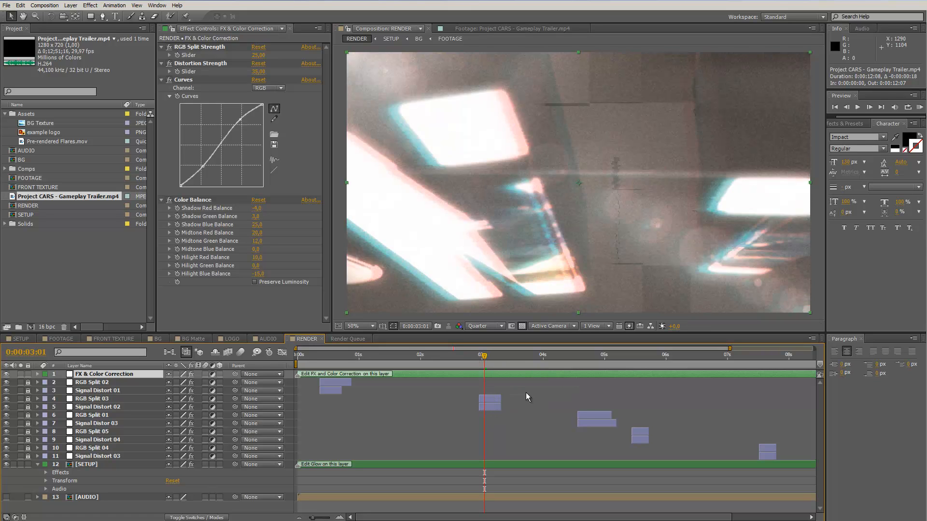
# Examine the RENDER composition between about 0:00:02:08 and 0:00:05:00, comparing the trailer reflections with the FOOTAGE composition
pyautogui.click(465, 358)
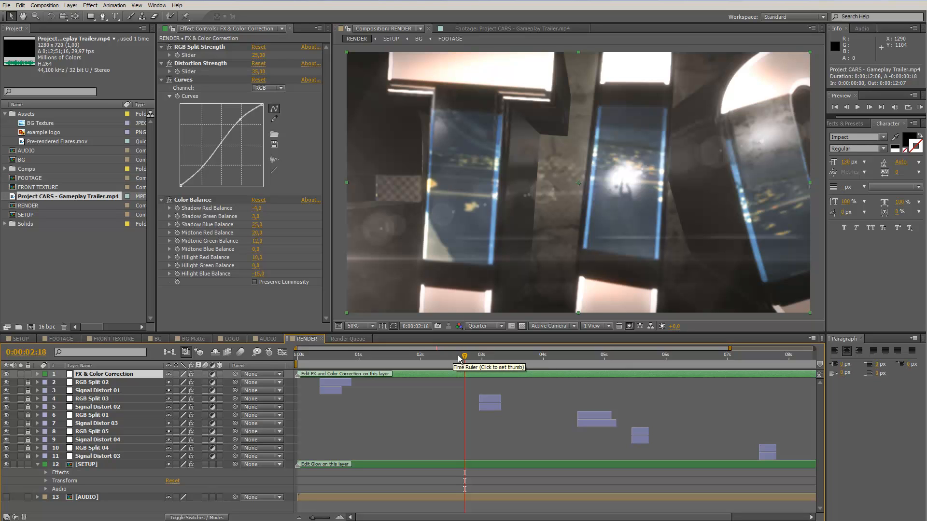
pyautogui.click(53, 338)
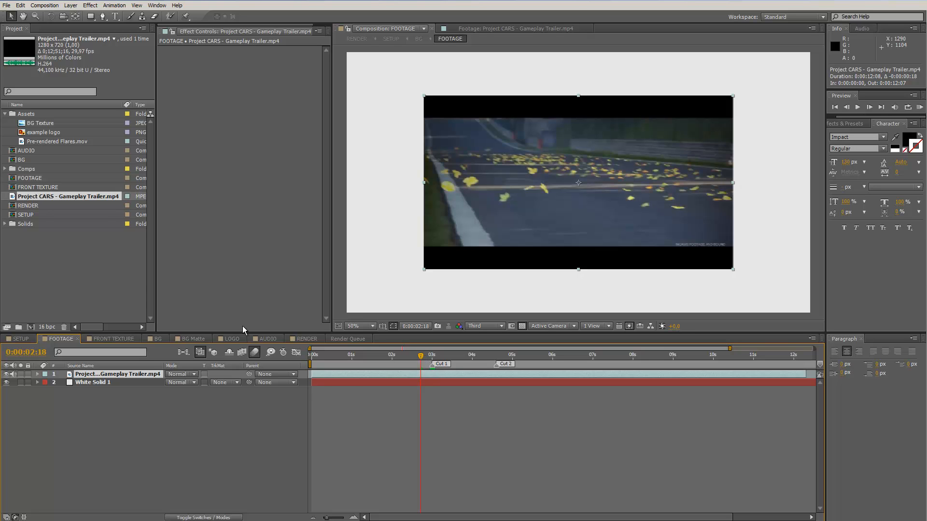
pyautogui.click(304, 339)
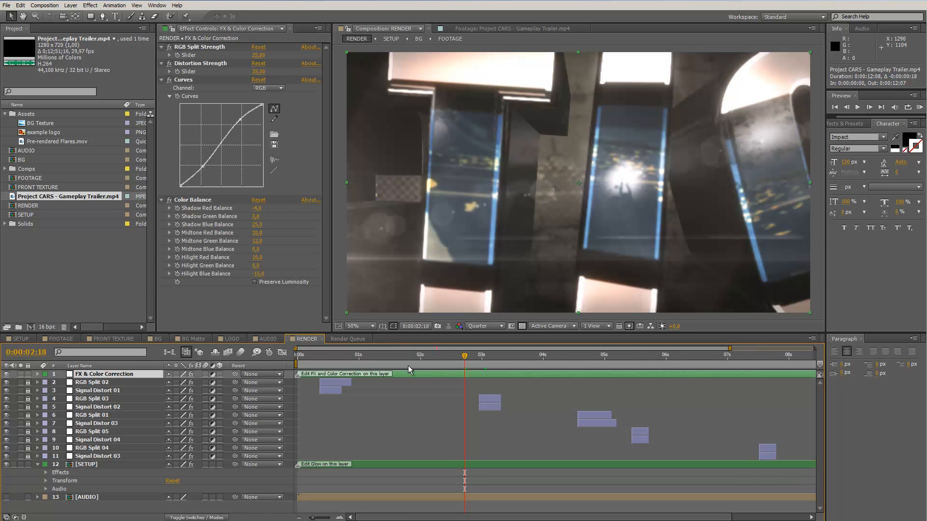
pyautogui.click(492, 355)
pyautogui.click(604, 361)
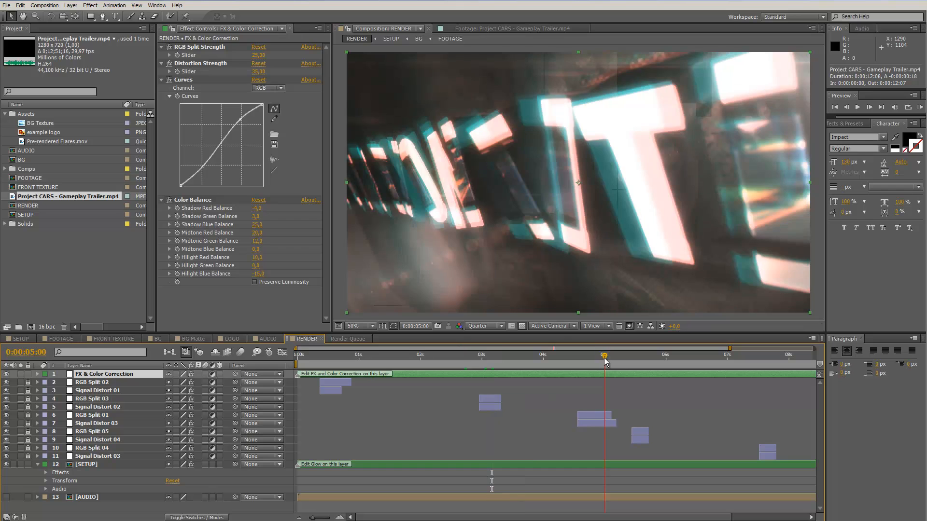
pyautogui.click(548, 358)
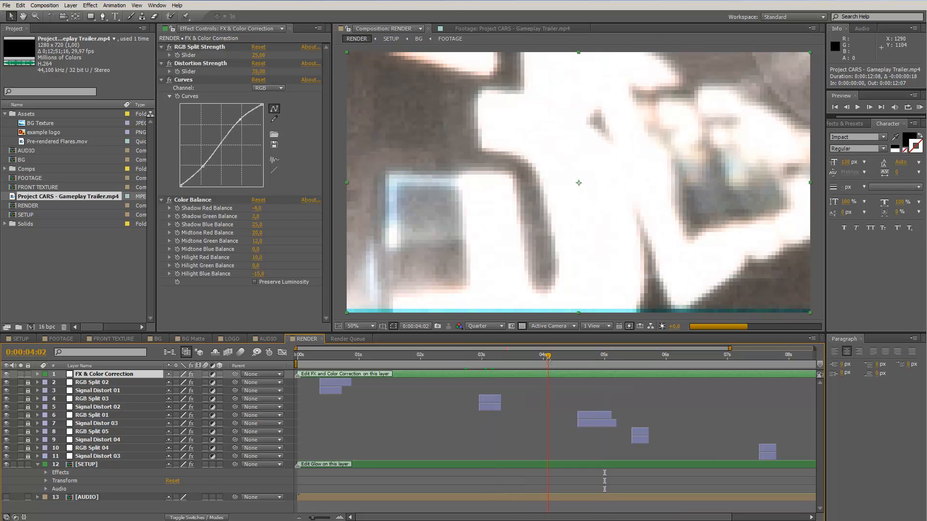
pyautogui.click(439, 356)
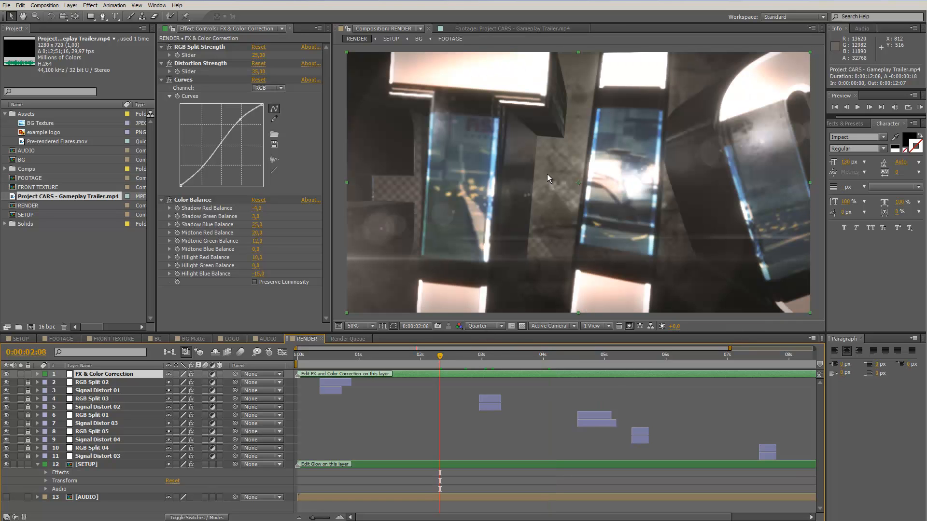
# In the FOOTAGE composition, go to the Cut 2 marker at 0:00:04:15 and scale the trailer layer to about 207%
pyautogui.click(69, 340)
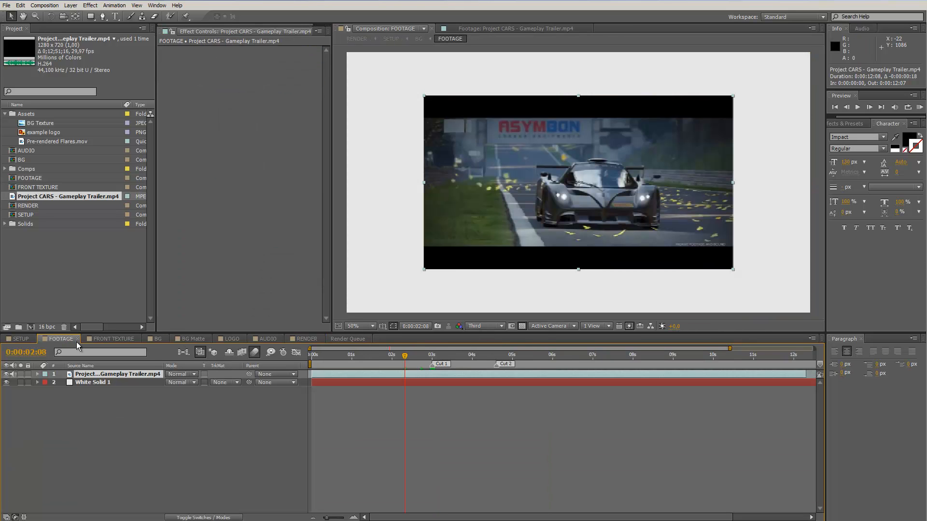
pyautogui.moveTo(373, 355); pyautogui.dragTo(641, 370)
pyautogui.click(496, 368)
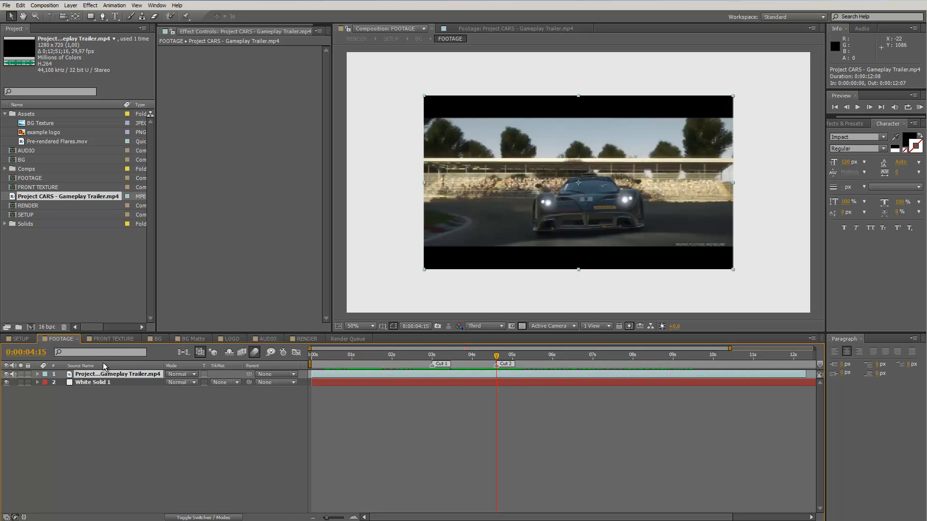
pyautogui.press('s')
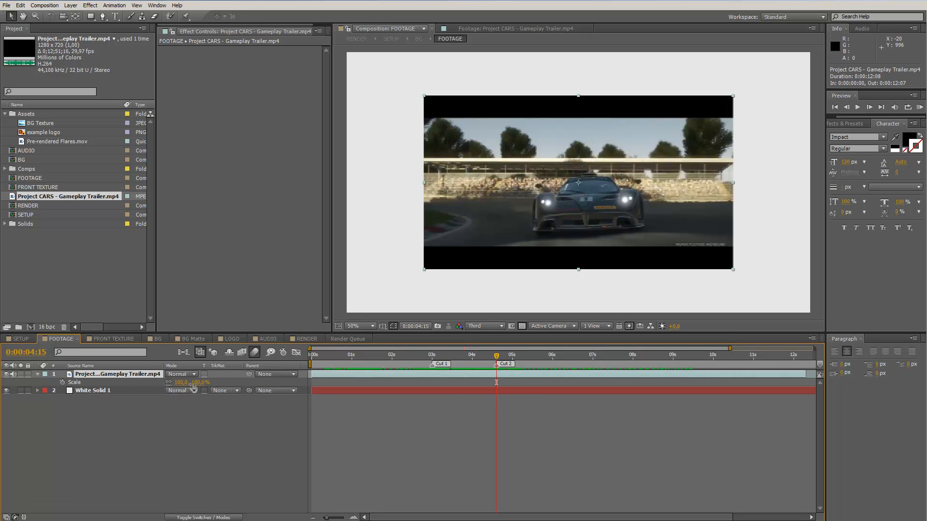
pyautogui.moveTo(196, 383); pyautogui.dragTo(248, 389)
pyautogui.press('Return')
# Set the FOOTAGE preview resolution to Full and mute the trailer layer's audio
pyautogui.click(476, 326)
pyautogui.click(476, 336)
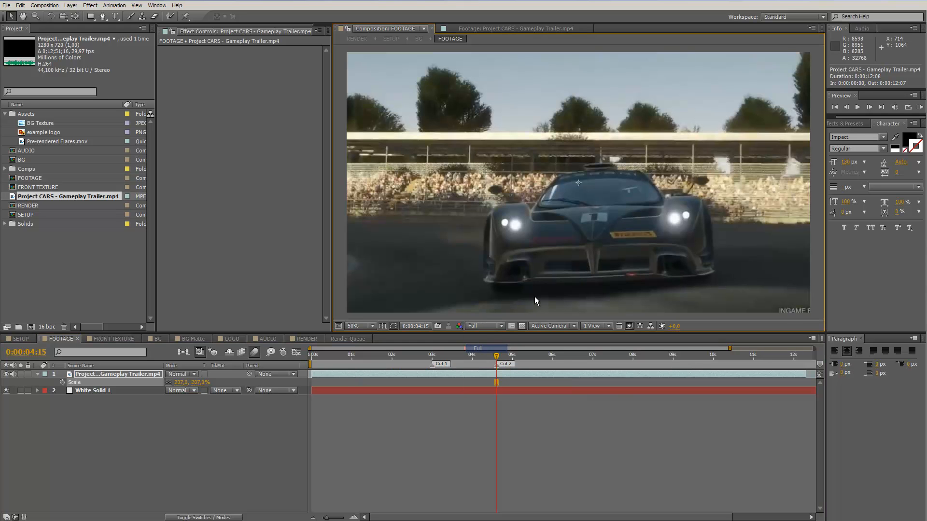
pyautogui.scroll(2, 610, 184)
pyautogui.scroll(-2, 609, 184)
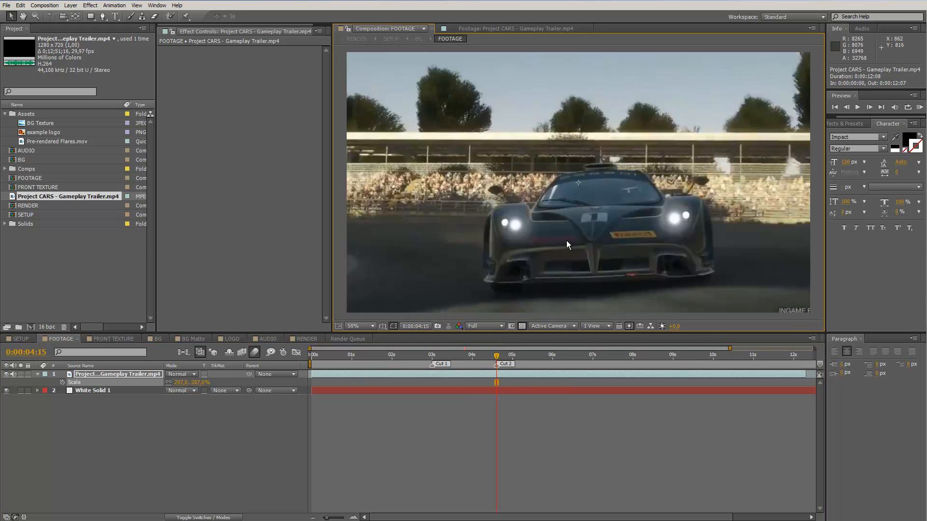
pyautogui.click(12, 373)
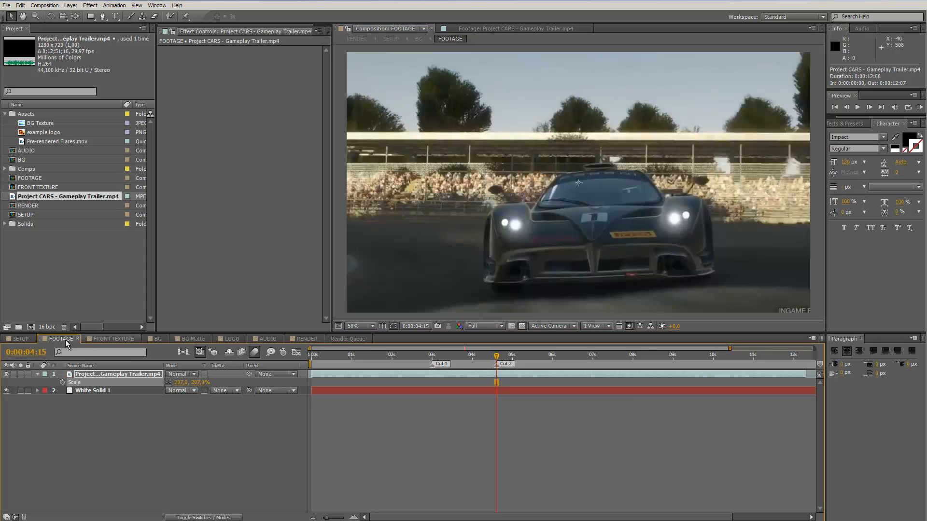
# Open the SETUP composition and examine the trailer on the 3D letters between about 0:00:02:05 and 0:00:03:16
pyautogui.click(30, 338)
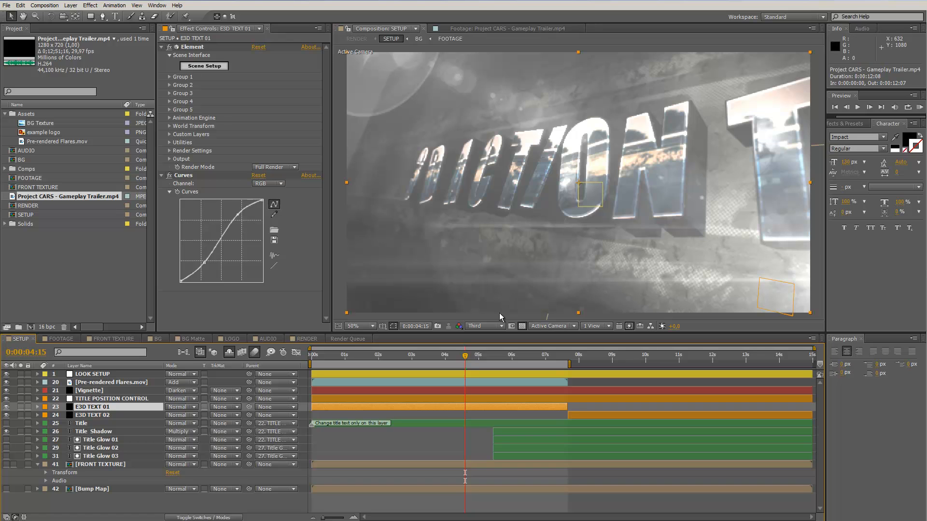
pyautogui.click(428, 357)
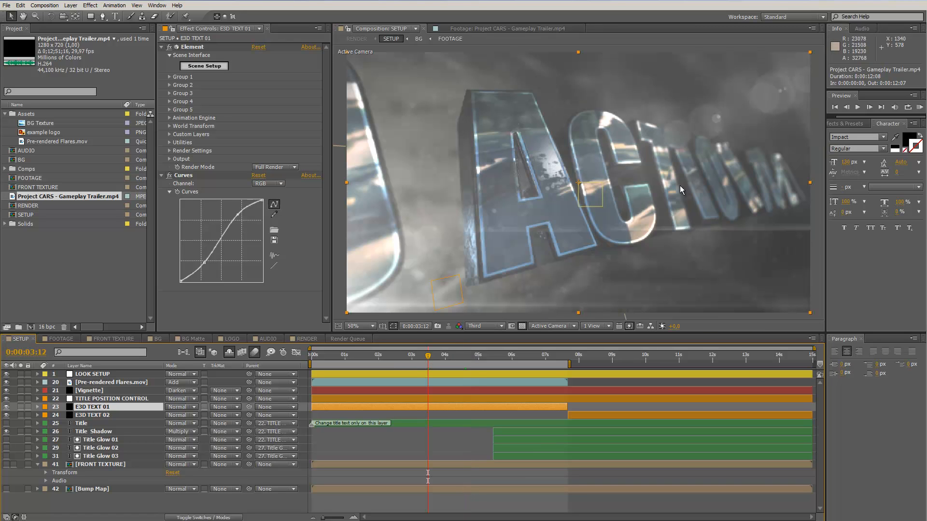
pyautogui.click(385, 356)
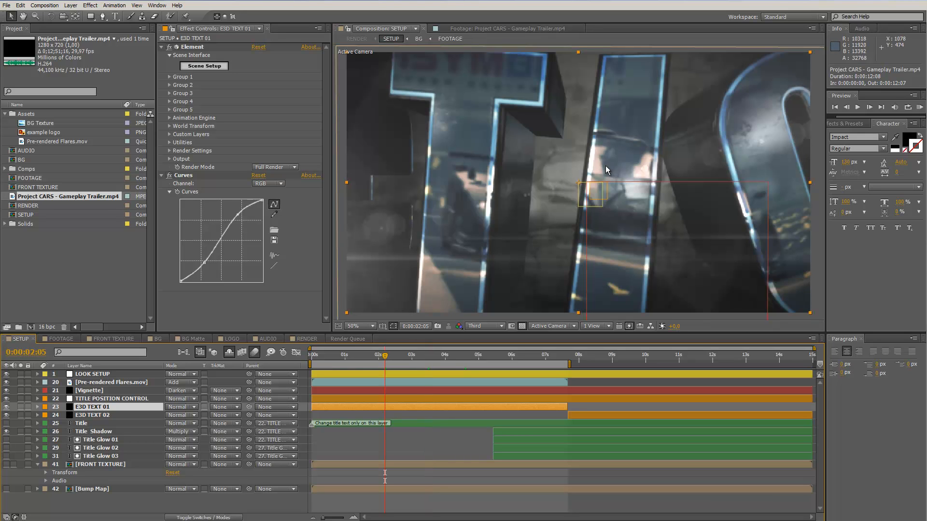
pyautogui.click(410, 358)
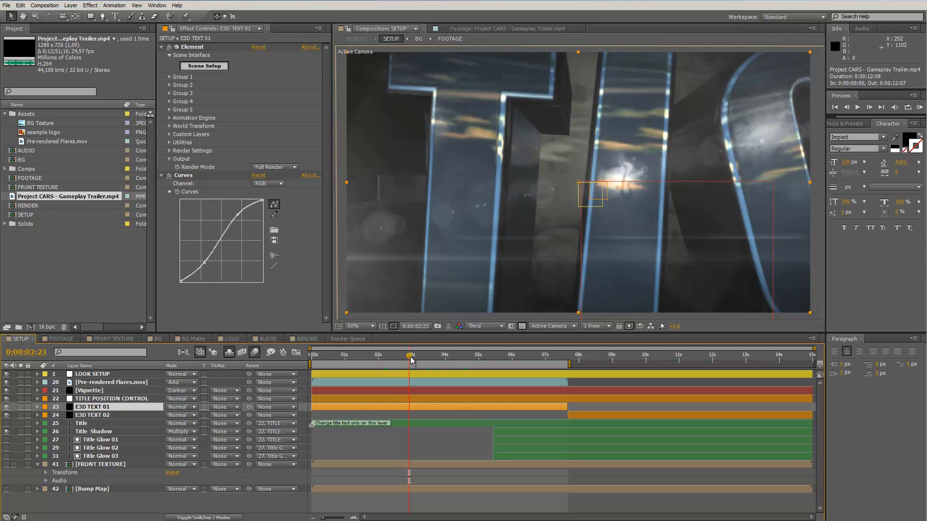
pyautogui.click(433, 359)
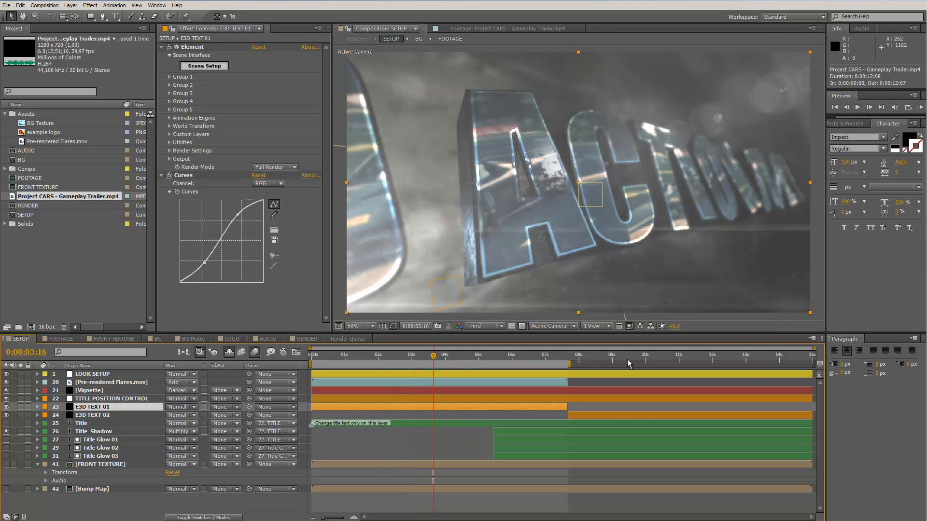
# Extend the SETUP work area's end to about 0:00:10:21 and move the current time to 0:00:06:18
pyautogui.moveTo(535, 366); pyautogui.dragTo(676, 364)
pyautogui.click(536, 360)
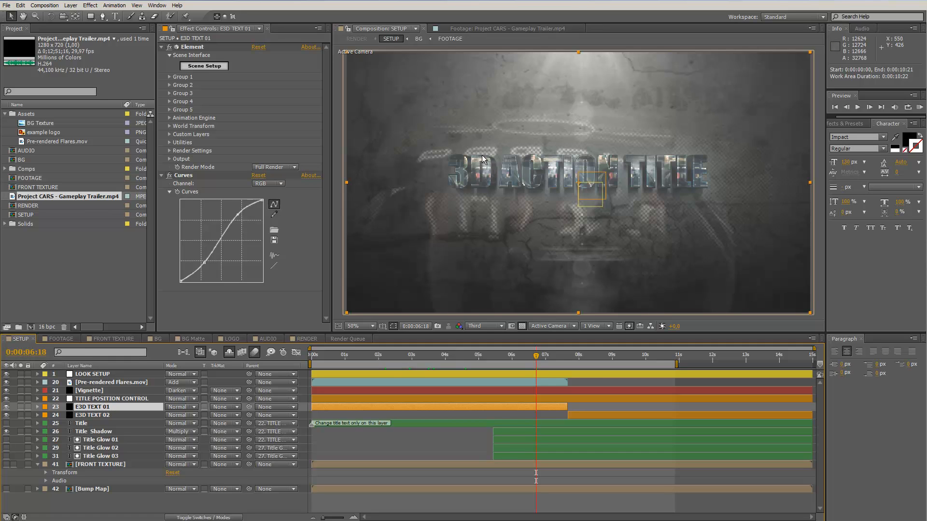
# Make the Title layer visible and hide the E3D TEXT 01 and E3D TEXT 02 layers
pyautogui.click(81, 423)
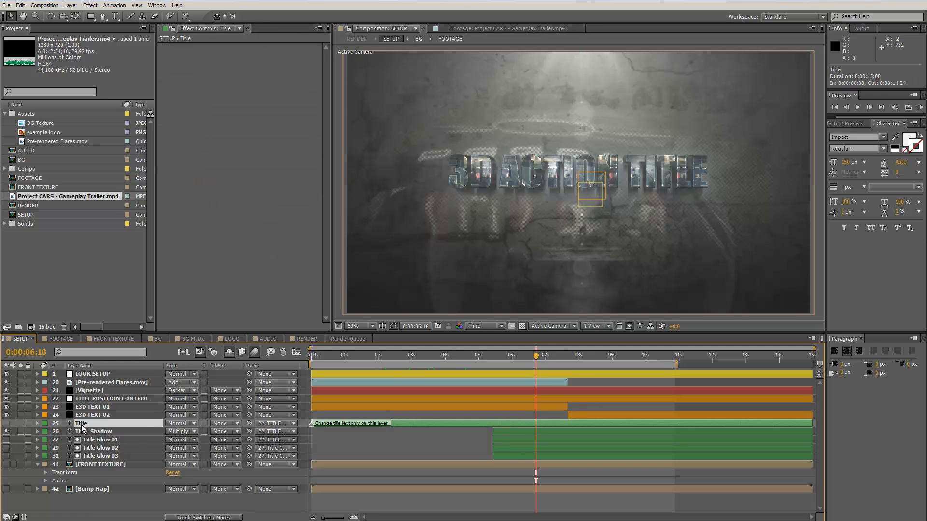
pyautogui.click(6, 424)
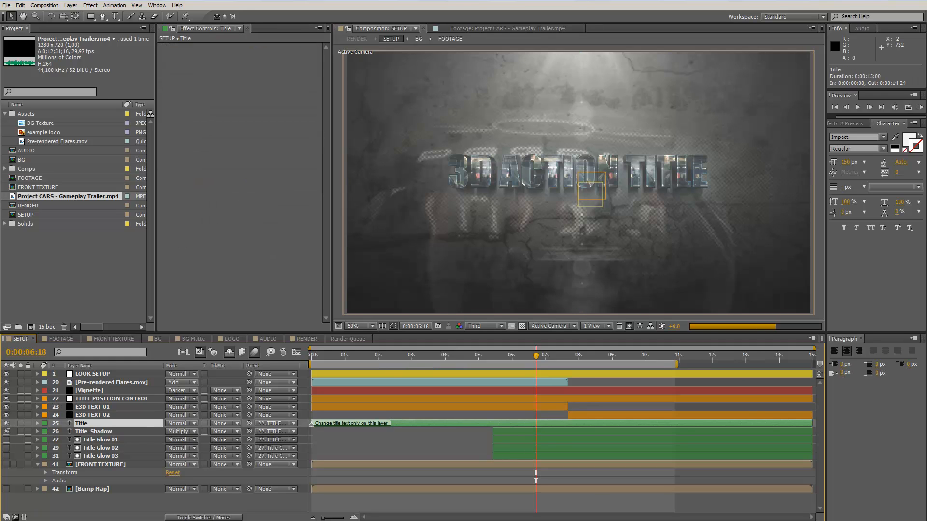
pyautogui.click(101, 415)
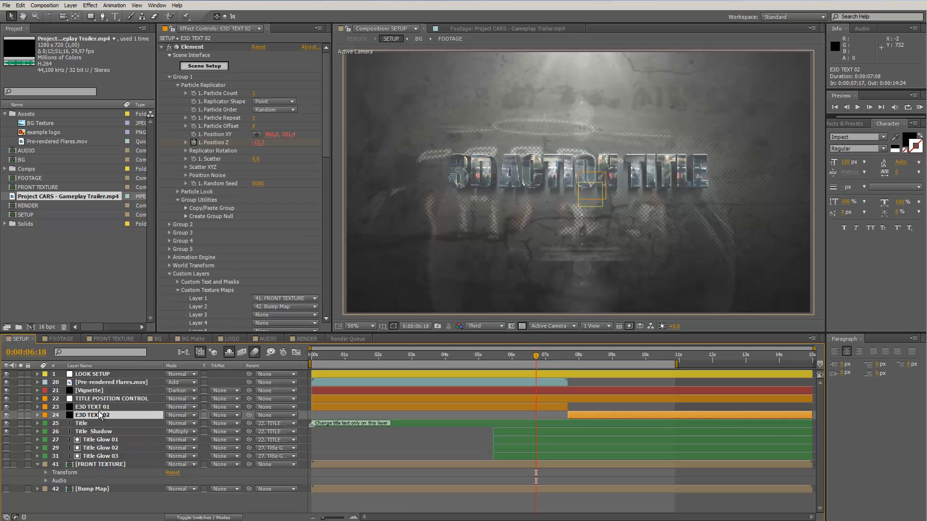
pyautogui.keyDown('shift'); pyautogui.click(86, 408); pyautogui.keyUp('shift')
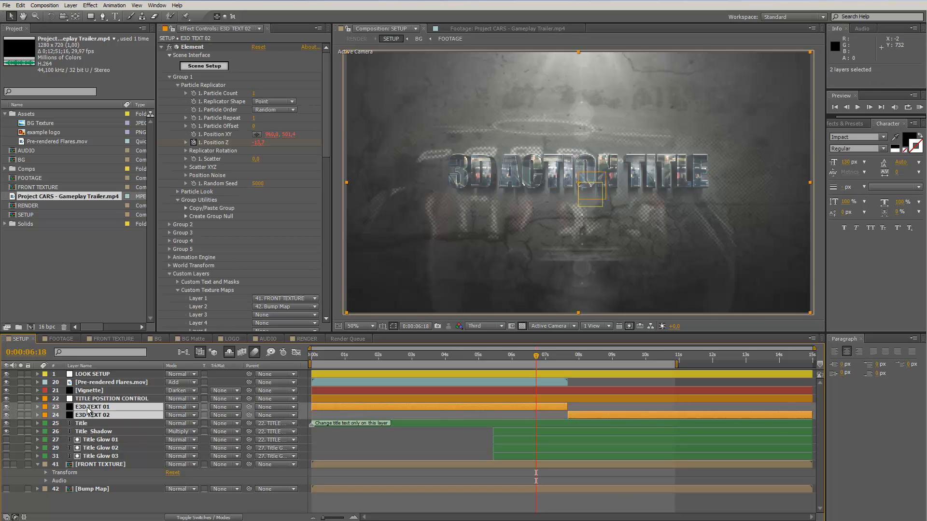
pyautogui.click(8, 406)
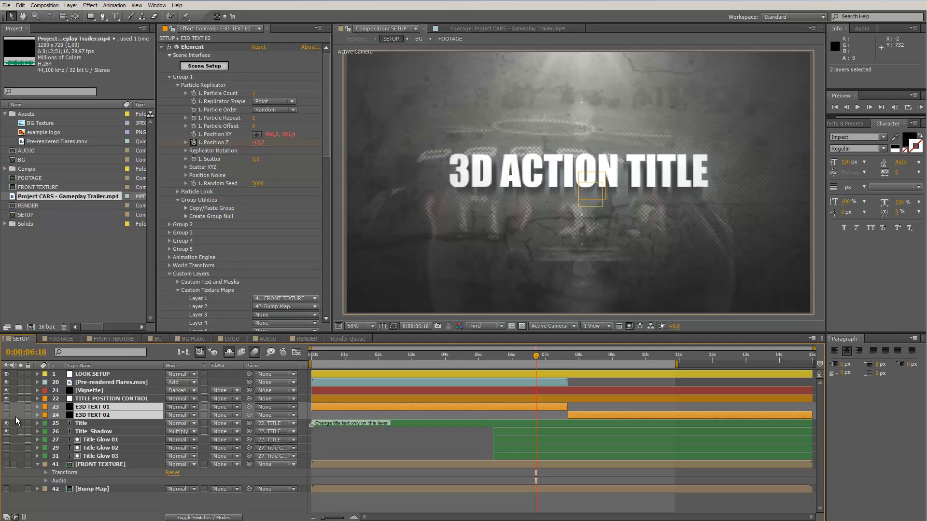
# Replace the Title layer's text with "SIMRACERS PARADISE", hide that layer again and show E3D TEXT 01 and 02
pyautogui.click(81, 423)
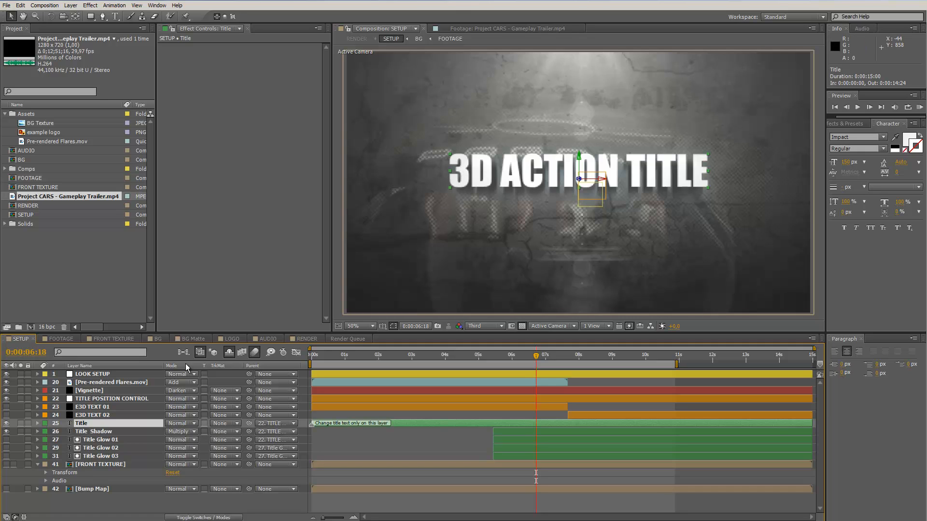
pyautogui.doubleClick(87, 423)
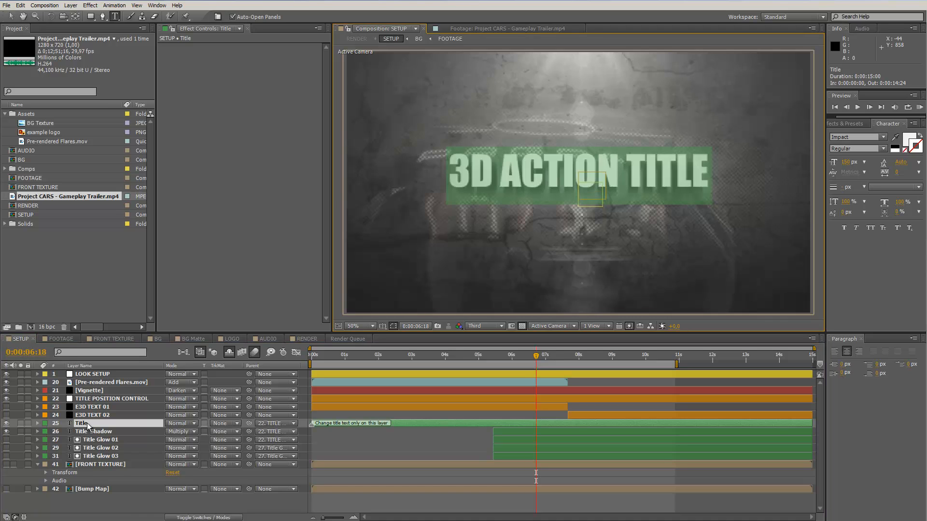
pyautogui.write('RSIM')
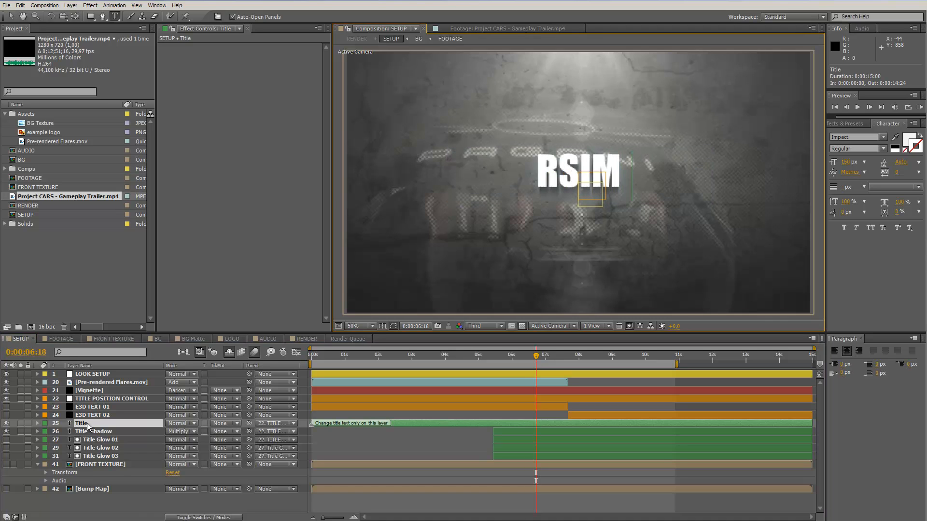
pyautogui.write('RACERS PARADISE')
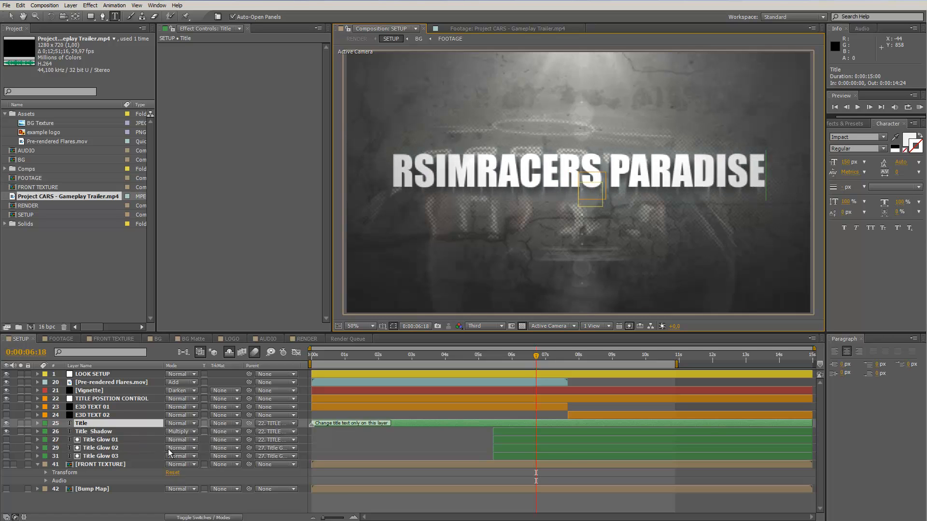
pyautogui.click(413, 165)
pyautogui.press('BackSpace')
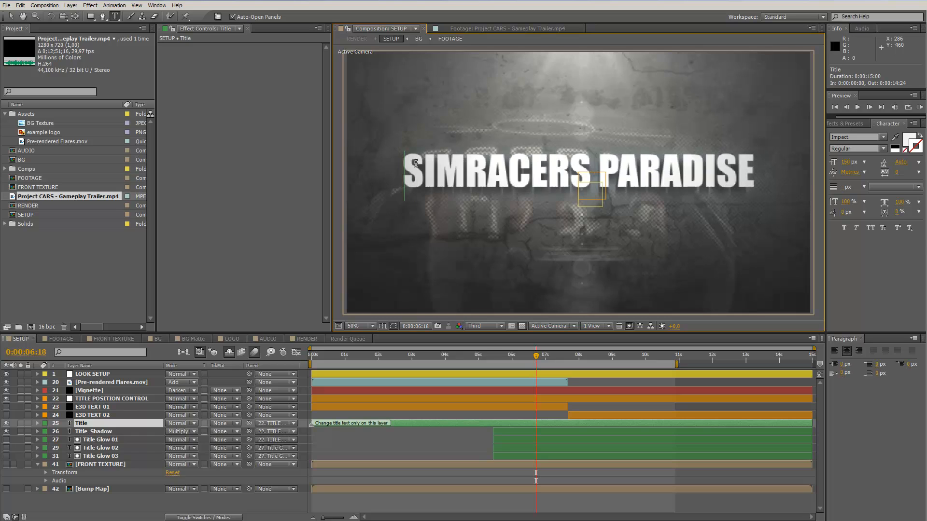
pyautogui.click(467, 439)
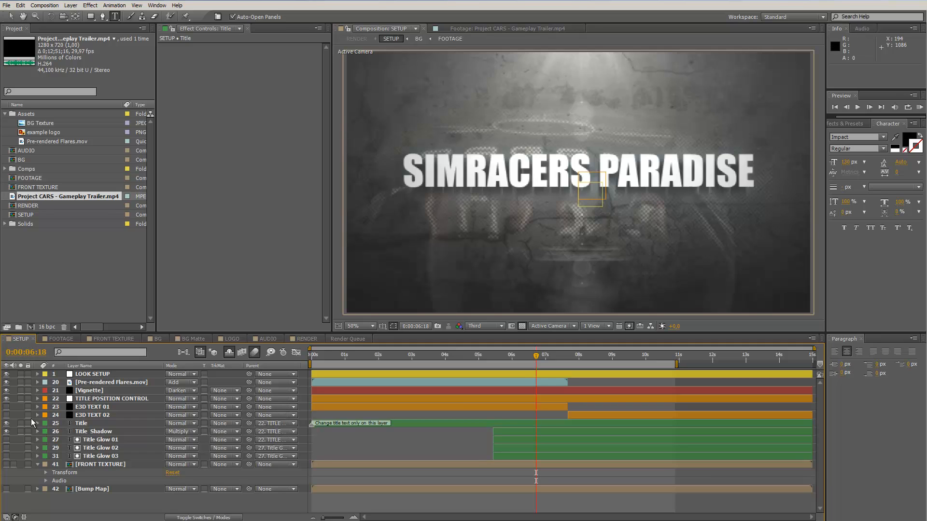
pyautogui.click(6, 423)
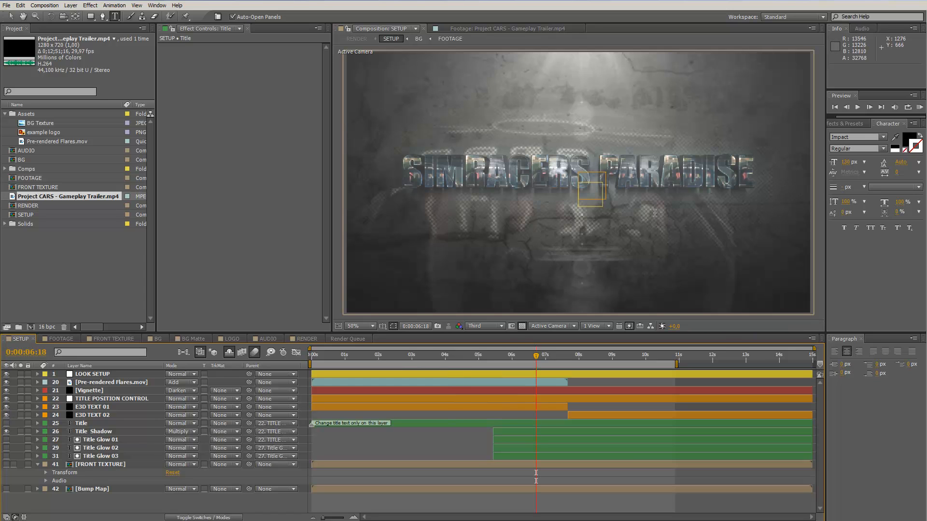
# Enlarge the SETUP preview to 100% and set its resolution to Half
pyautogui.press('.')
pyautogui.press('/')
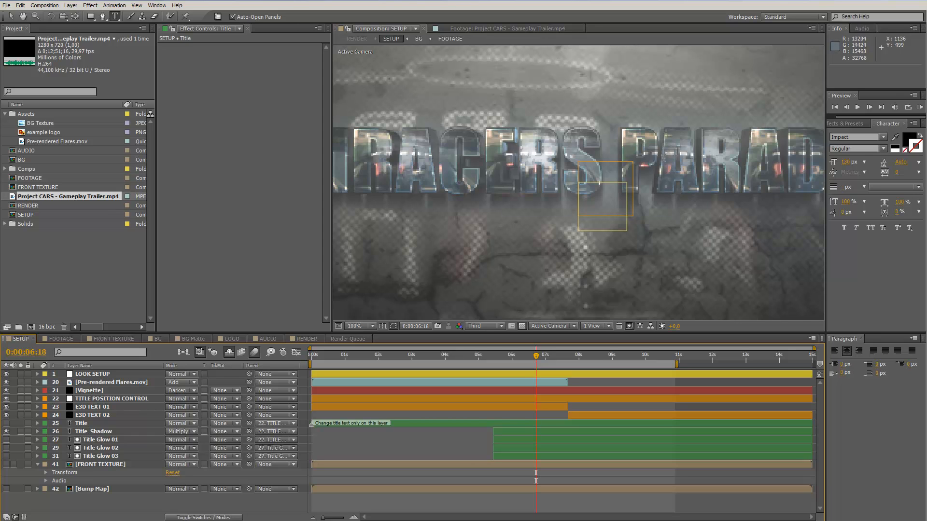
pyautogui.click(483, 325)
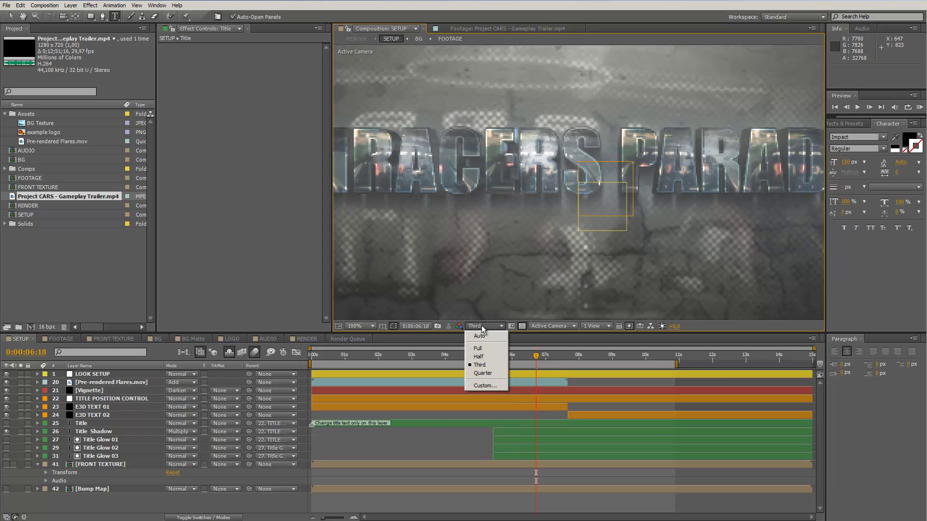
pyautogui.click(480, 357)
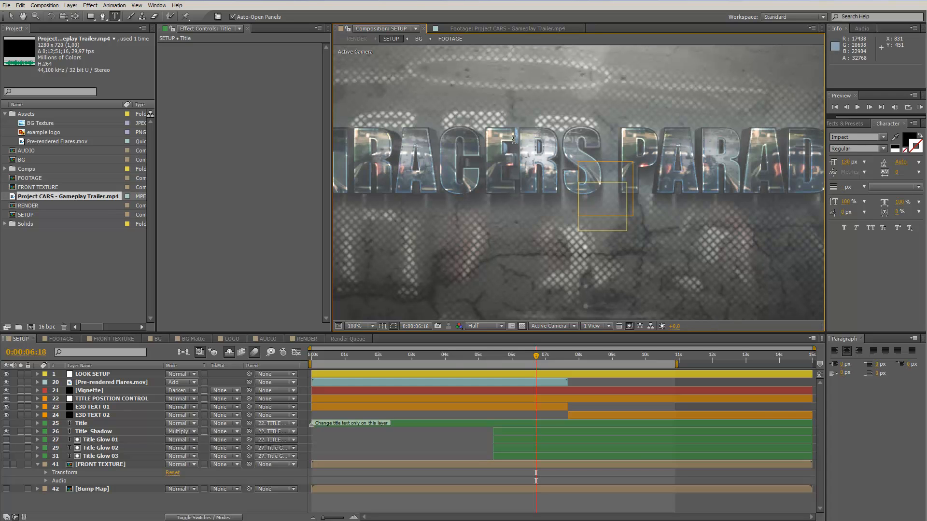
# Set the Title Shadow layer's scale to 100% and readjust it to 97% so the shadow fits the lettering
pyautogui.click(93, 433)
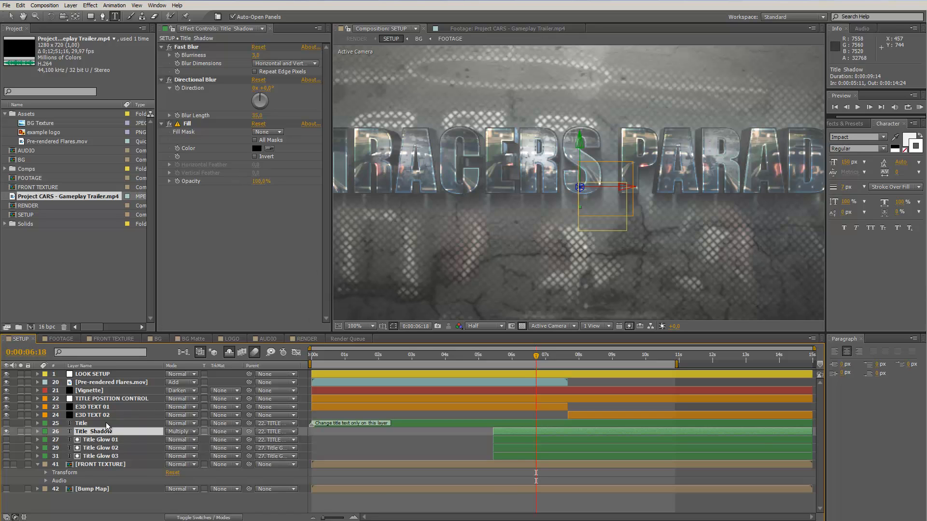
pyautogui.press('s')
pyautogui.press('h')
pyautogui.moveTo(715, 187); pyautogui.dragTo(522, 189)
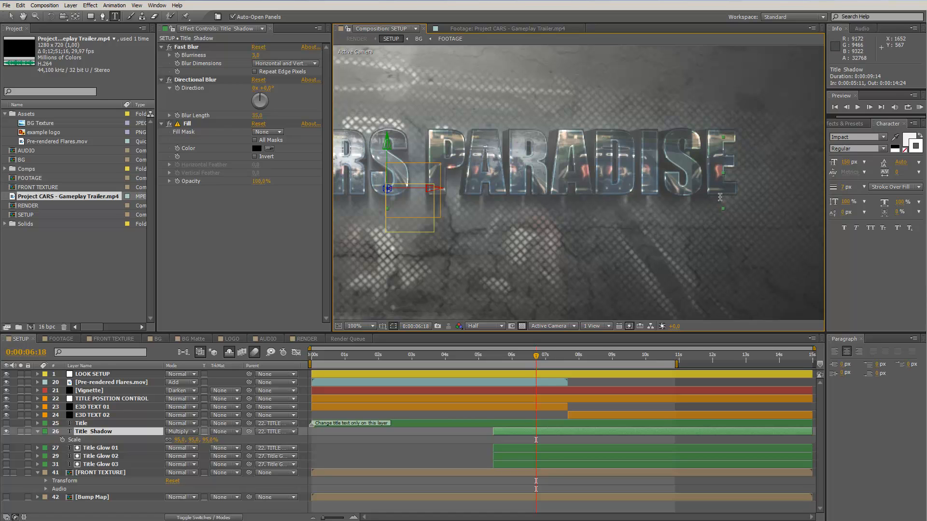
pyautogui.click(179, 439)
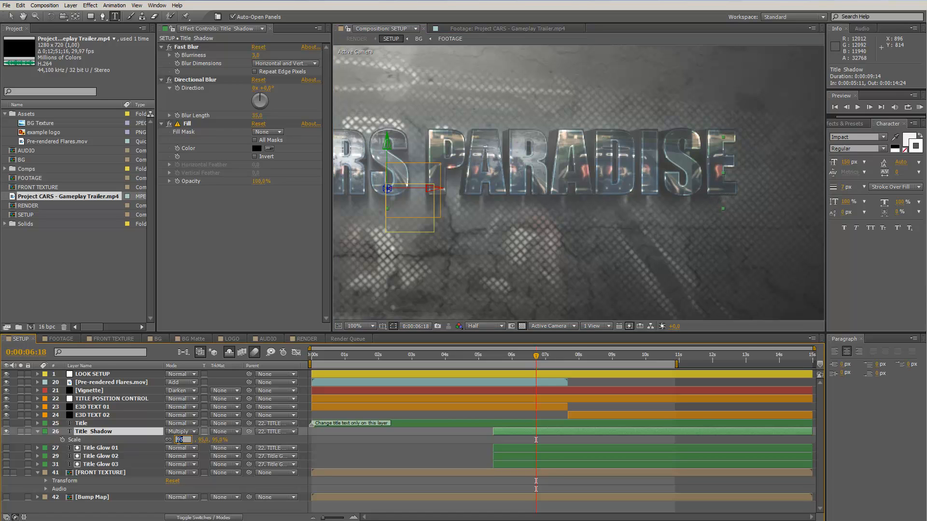
pyautogui.write('100')
pyautogui.press('Return')
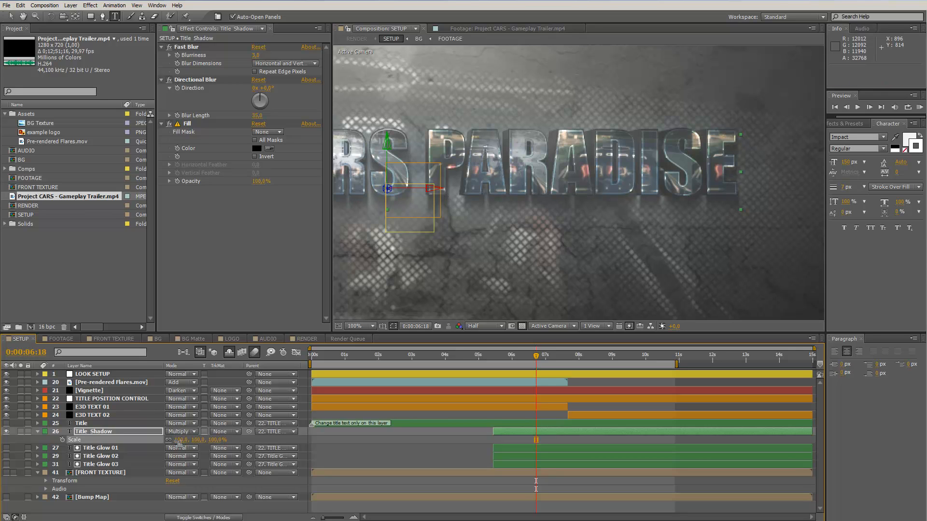
pyautogui.click(179, 440)
pyautogui.write('97')
pyautogui.press('Return')
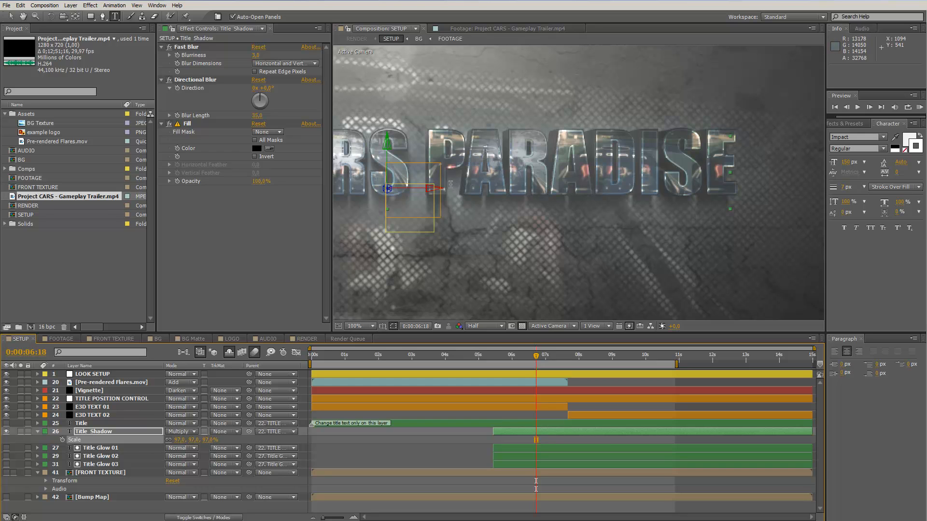
pyautogui.moveTo(452, 184); pyautogui.dragTo(642, 185)
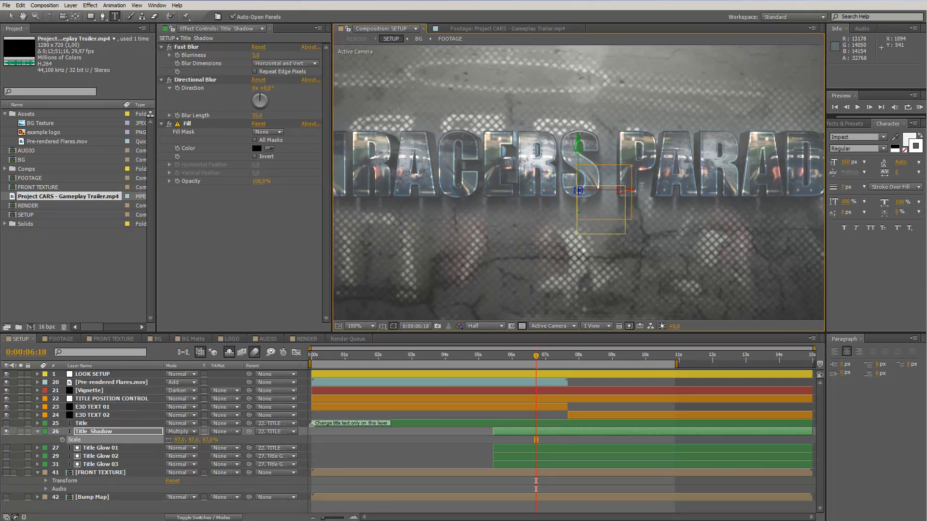
pyautogui.scroll(-2, 641, 185)
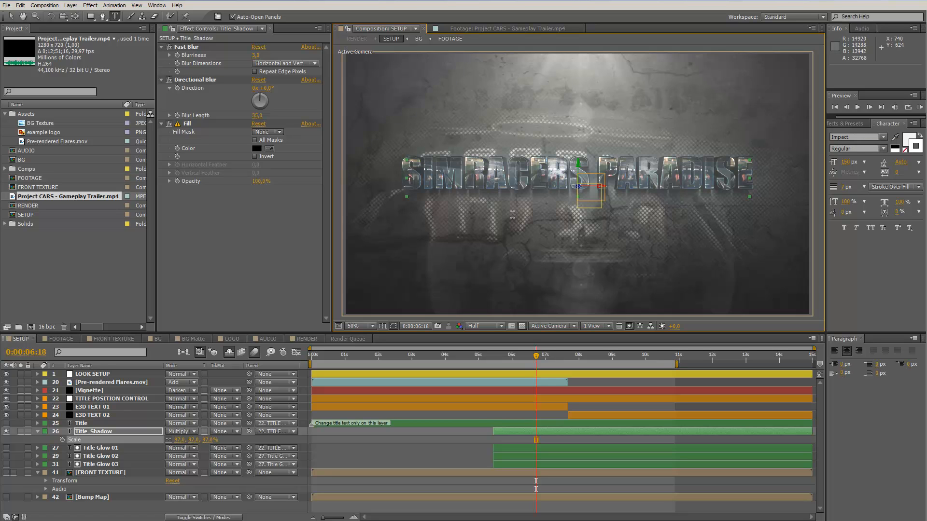
# Try the Impress BT font on the Title layer alone and undo the font change
pyautogui.click(83, 424)
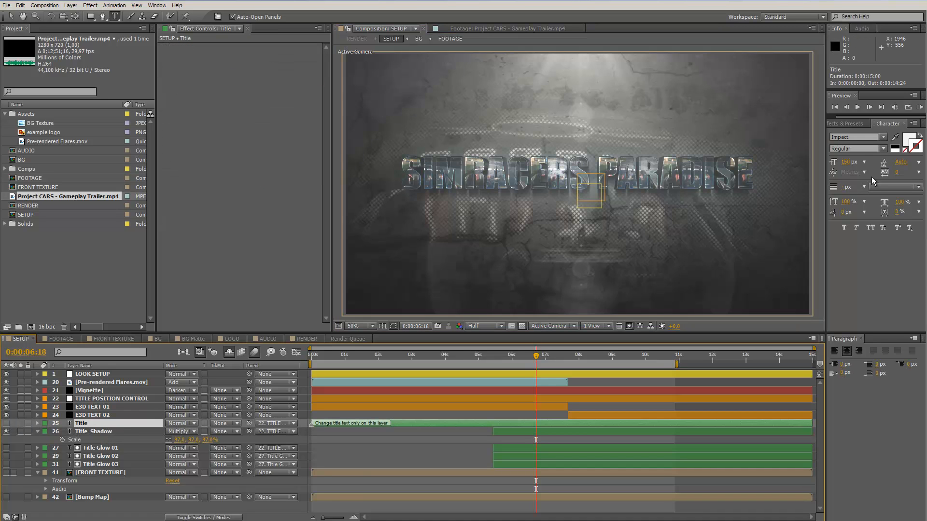
pyautogui.click(852, 138)
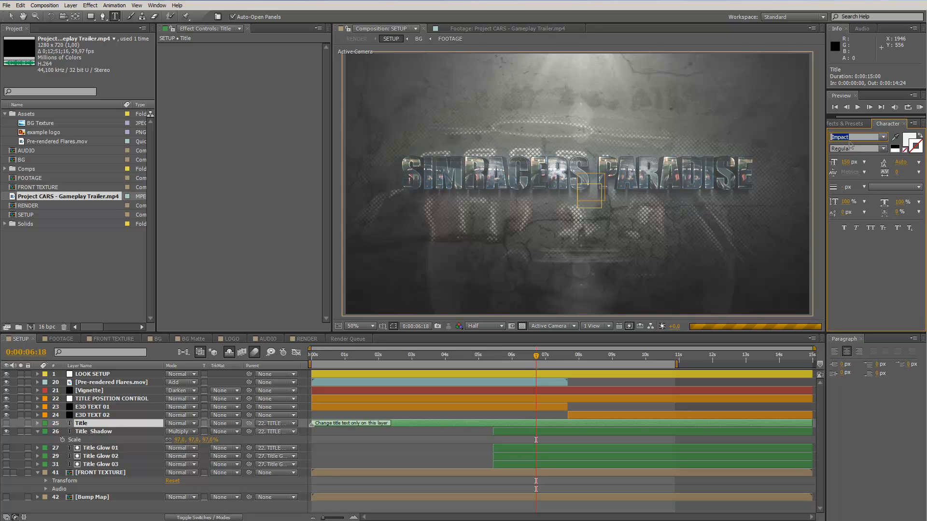
pyautogui.write('Impress BT')
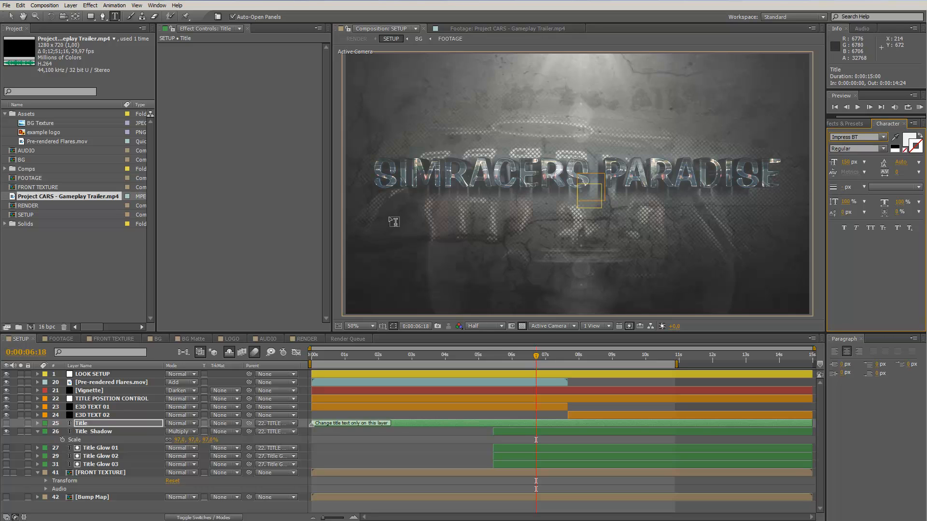
pyautogui.click(101, 432)
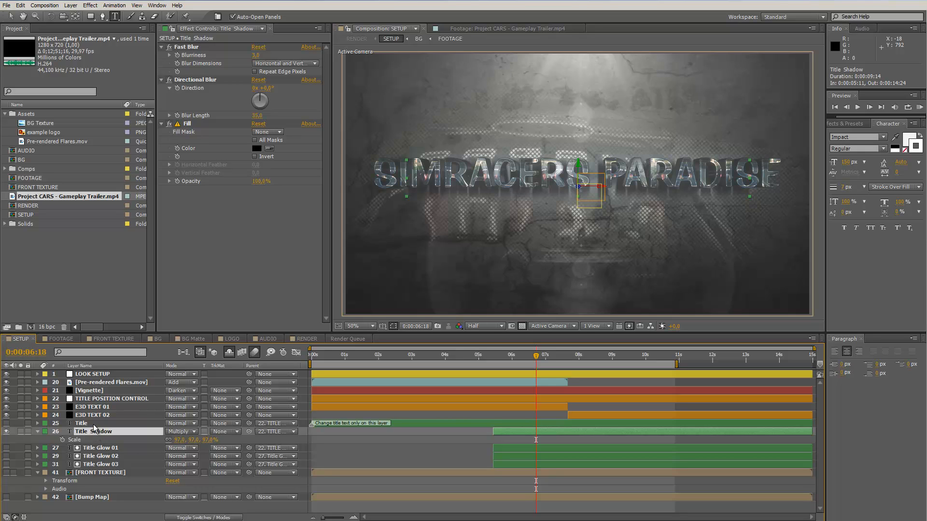
pyautogui.click(93, 424)
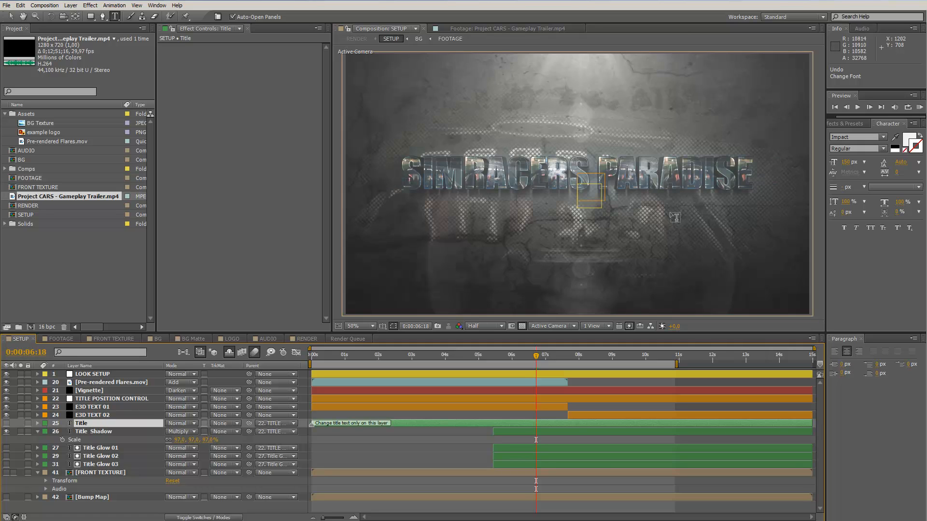
# Change the font of the Title, Title Shadow and three Title Glow layers to Lot with a 74 px size
pyautogui.click(96, 426)
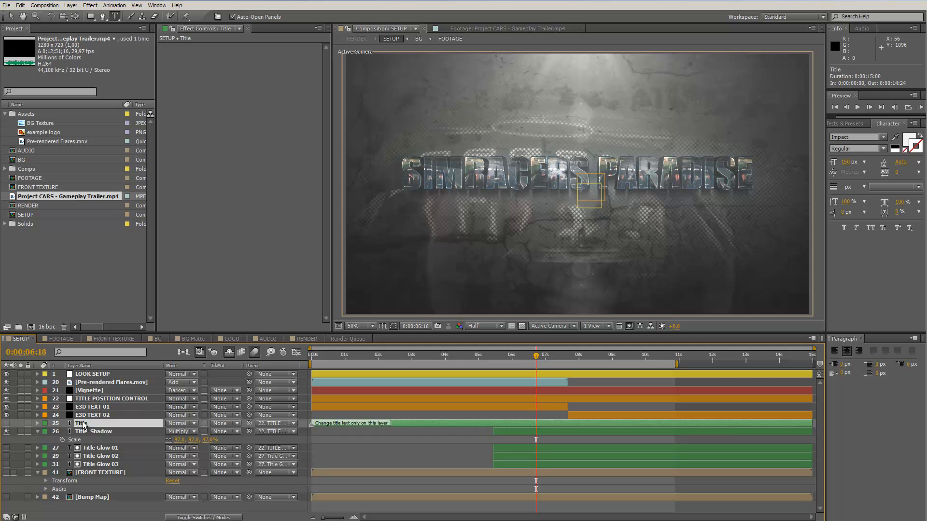
pyautogui.keyDown('shift'); pyautogui.click(95, 464); pyautogui.keyUp('shift')
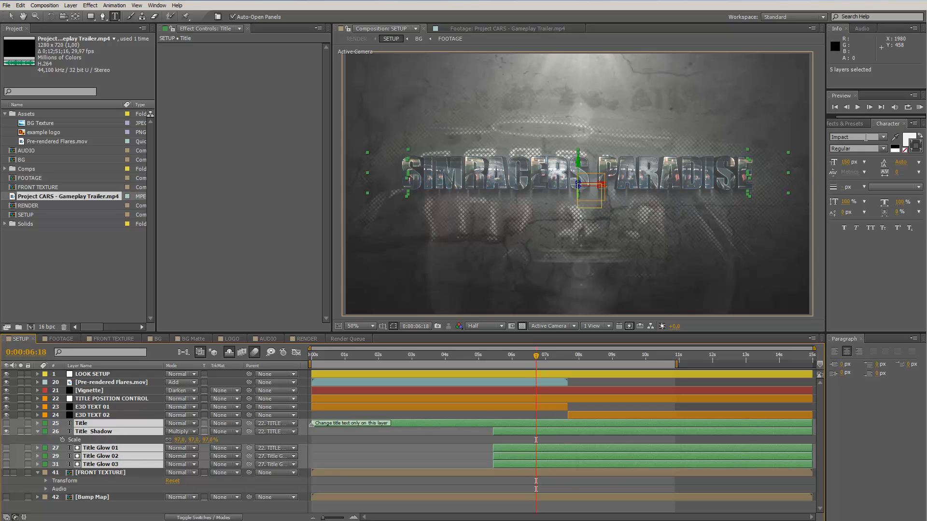
pyautogui.click(882, 138)
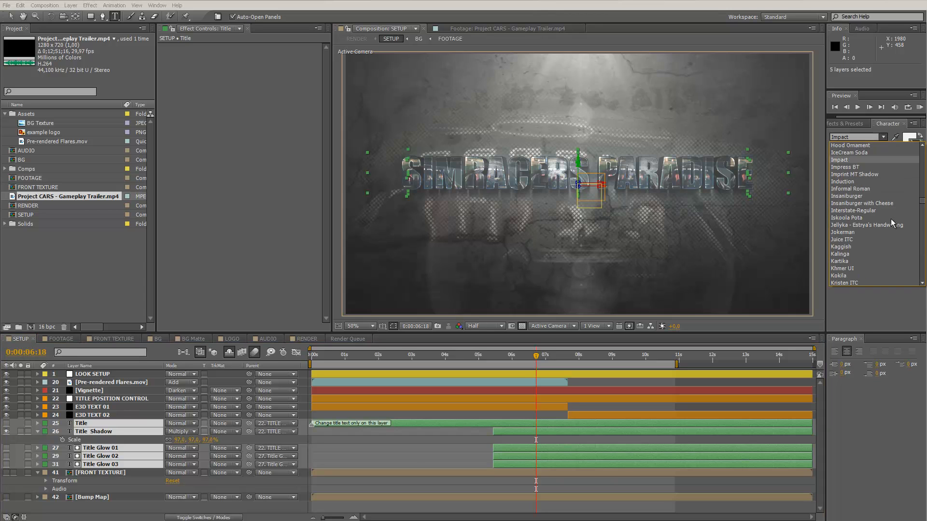
pyautogui.scroll(-2, 891, 219)
pyautogui.scroll(-5, 887, 256)
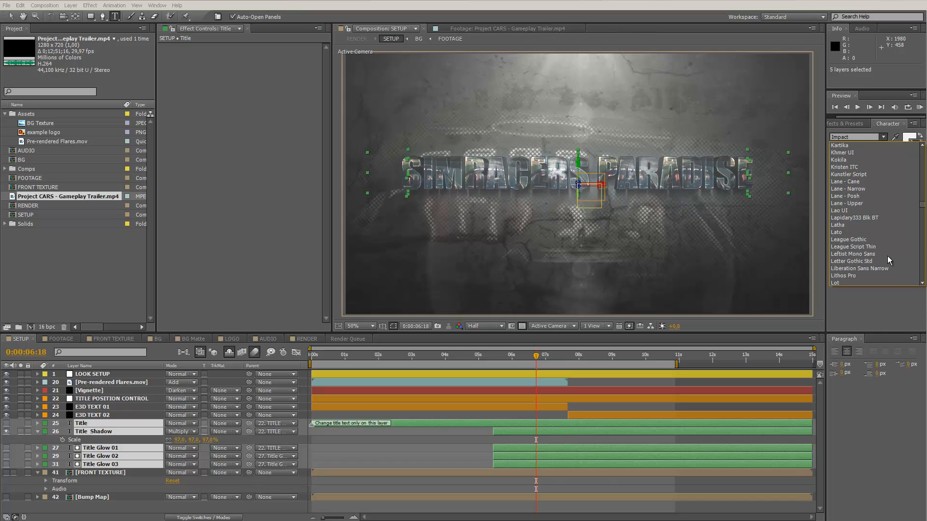
pyautogui.scroll(-4, 887, 255)
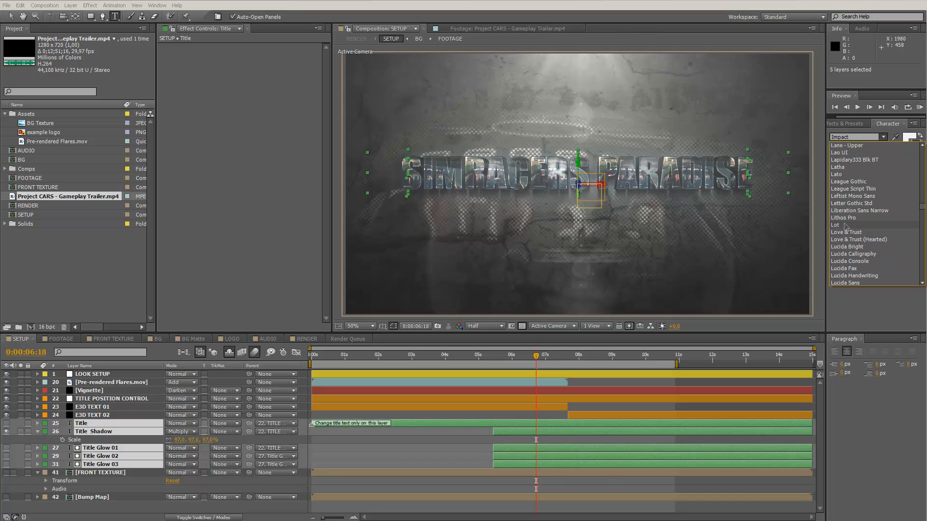
pyautogui.press('Return')
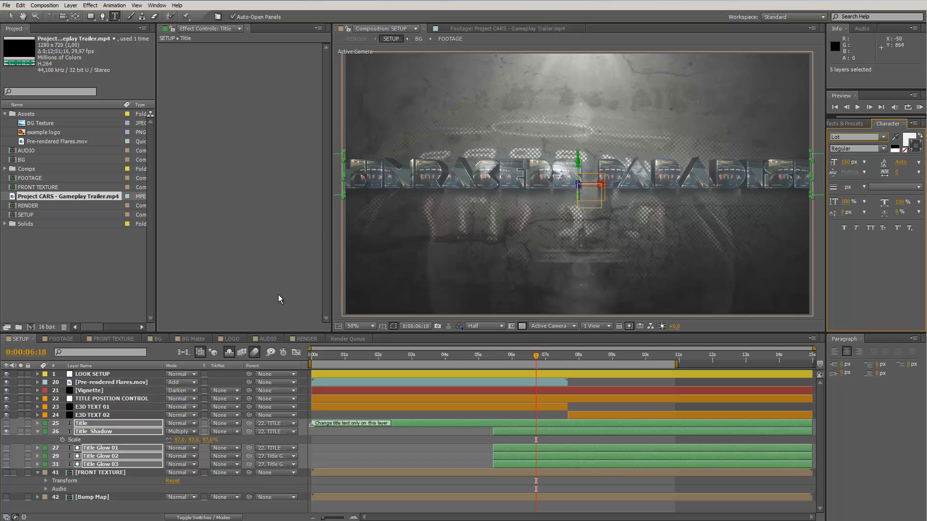
pyautogui.moveTo(845, 167); pyautogui.dragTo(797, 170)
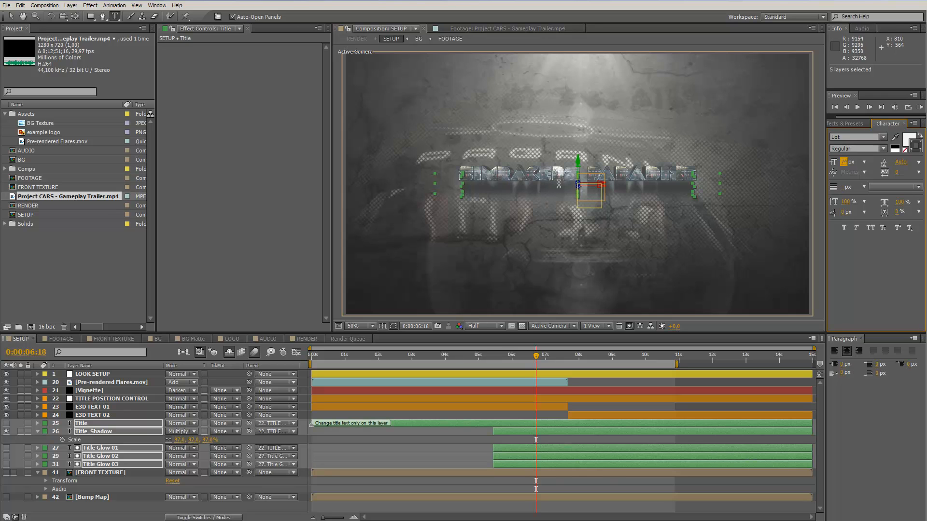
pyautogui.click(332, 438)
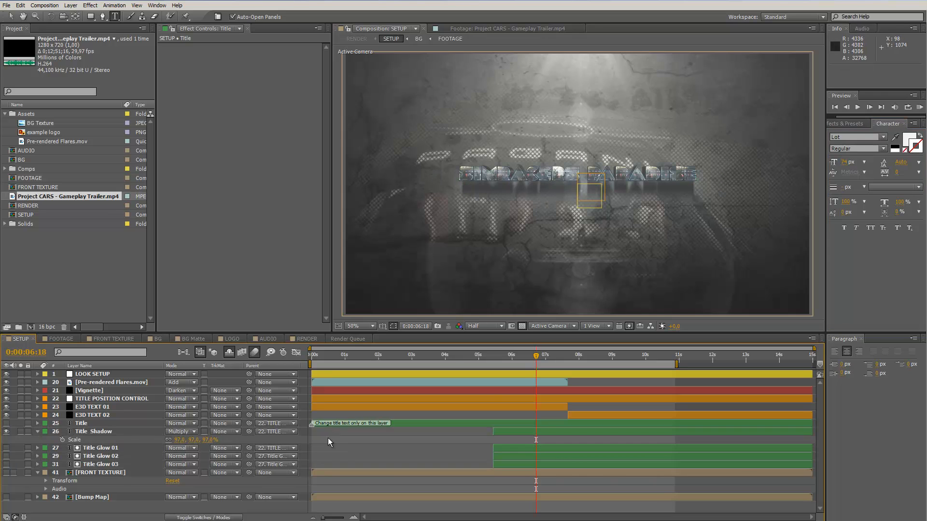
# Move the Title Shadow layer up by about 21 px, closer to the title lettering
pyautogui.click(88, 432)
pyautogui.press('v')
pyautogui.press('/')
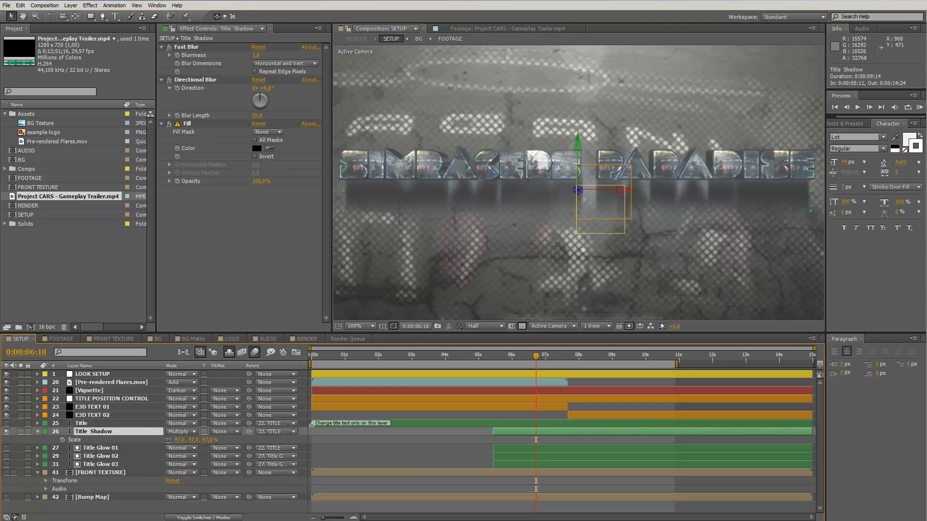
pyautogui.moveTo(578, 148); pyautogui.dragTo(578, 138)
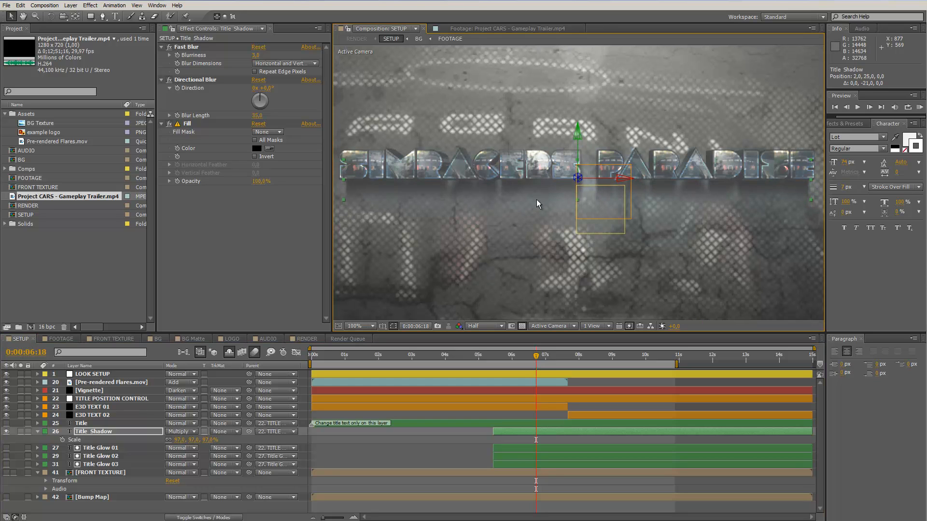
pyautogui.press(',')
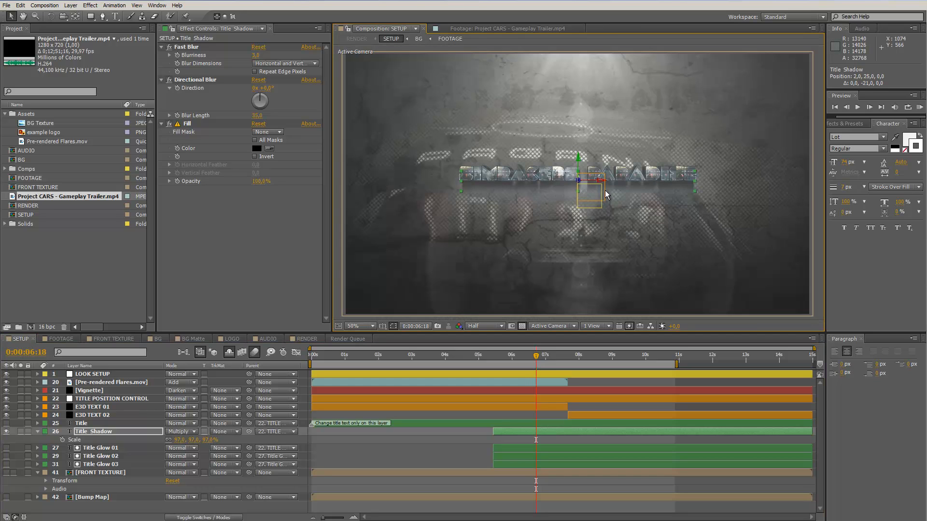
# Undo the shadow move and the font size and font changes on the title layers, and deselect them
pyautogui.hotkey('ctrl', 'z')
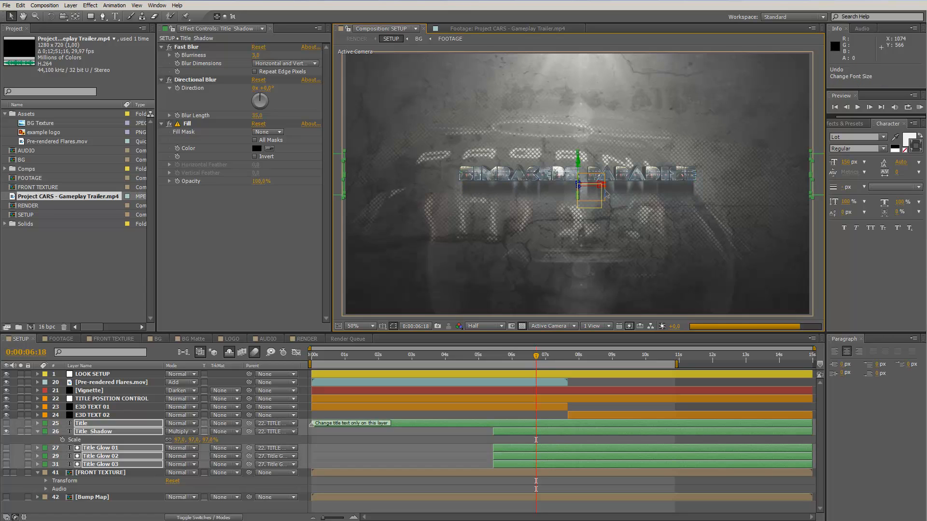
pyautogui.hotkey('ctrl', 'z')
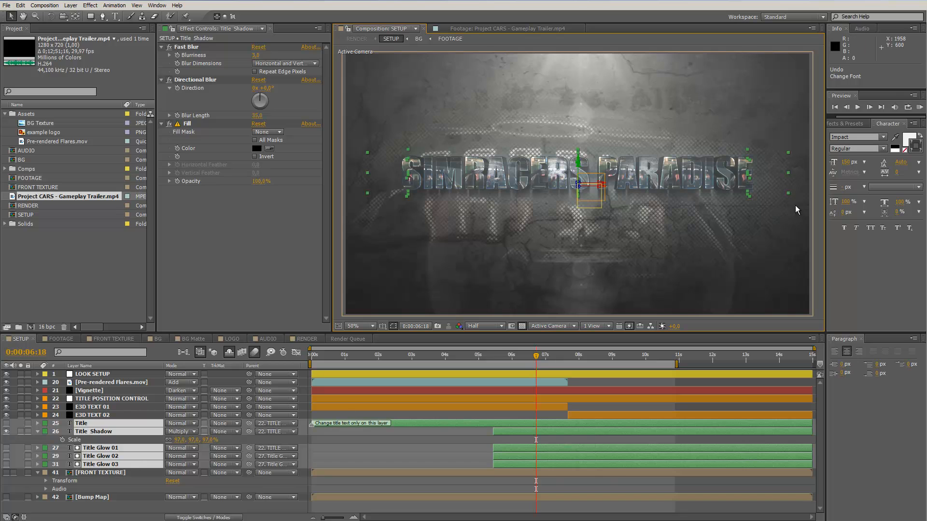
pyautogui.click(347, 449)
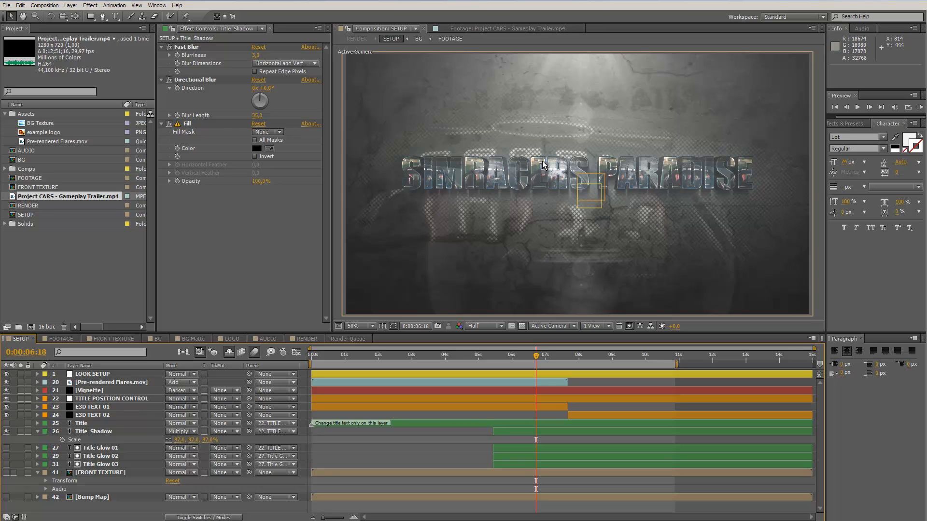
# Select the LOOK SETUP layer and collapse the Title Shadow and FRONT TEXTURE layer properties
pyautogui.click(84, 376)
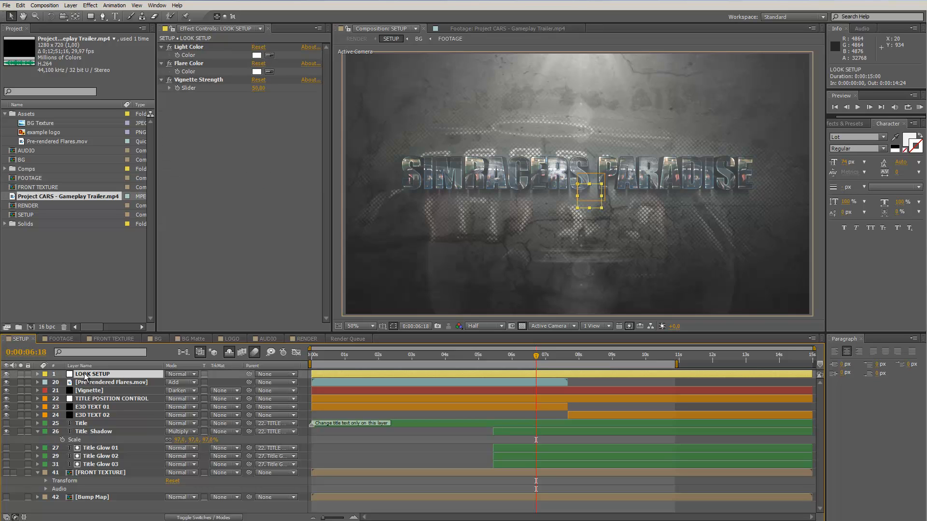
pyautogui.click(37, 432)
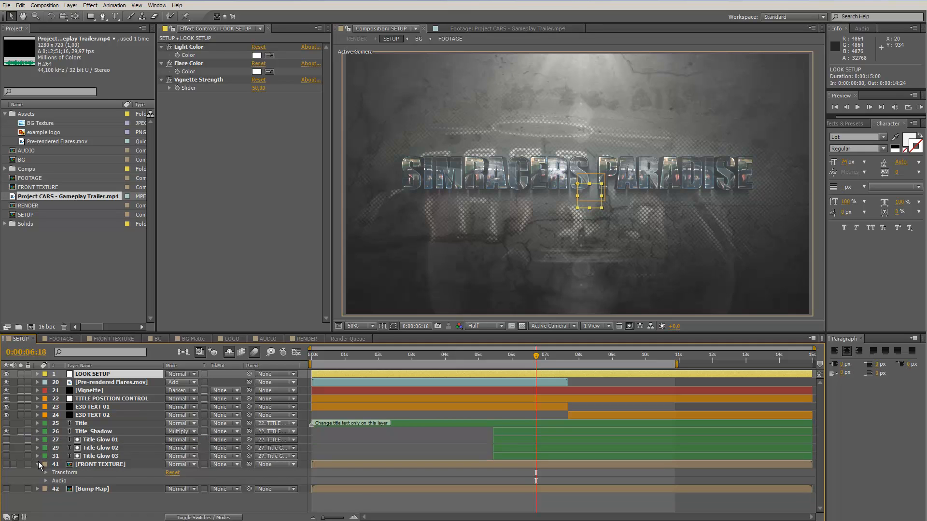
pyautogui.click(38, 465)
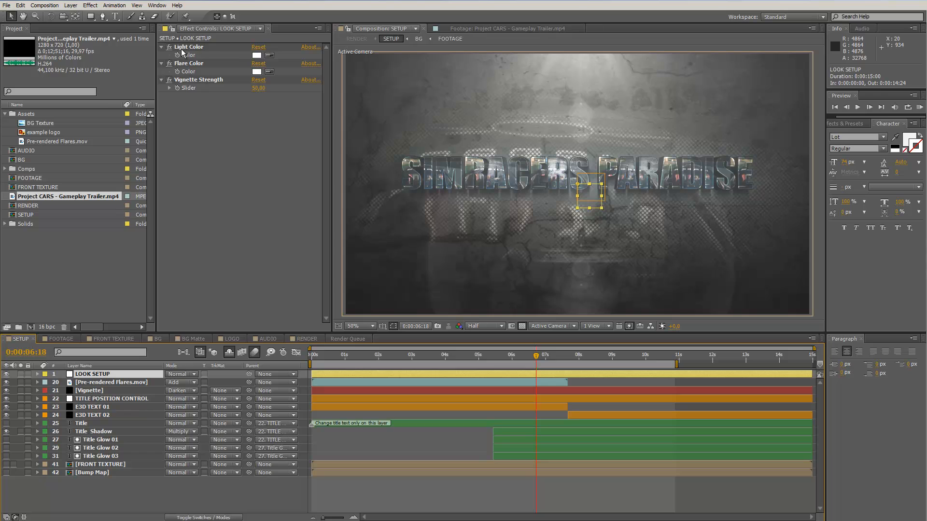
# Set the Light Color of the LOOK SETUP layer to pale blue D4F6FF
pyautogui.click(257, 56)
pyautogui.click(192, 204)
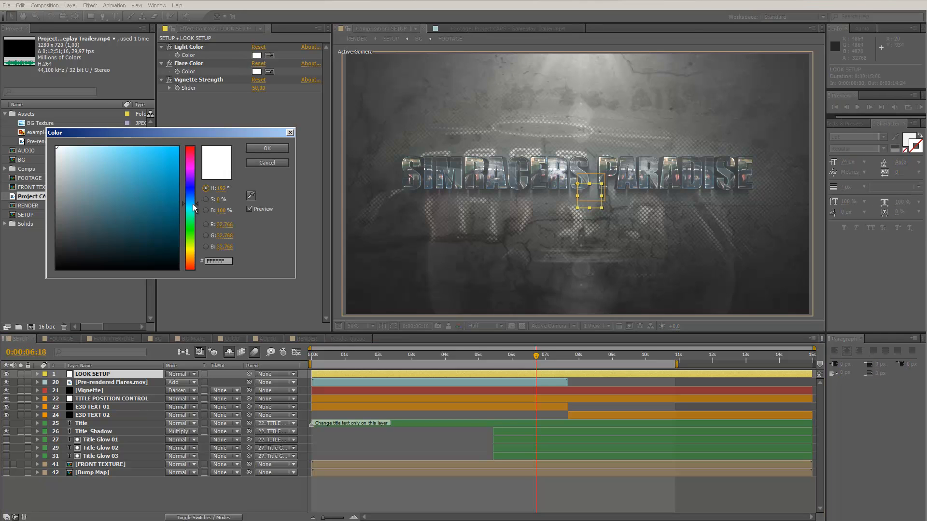
pyautogui.click(101, 149)
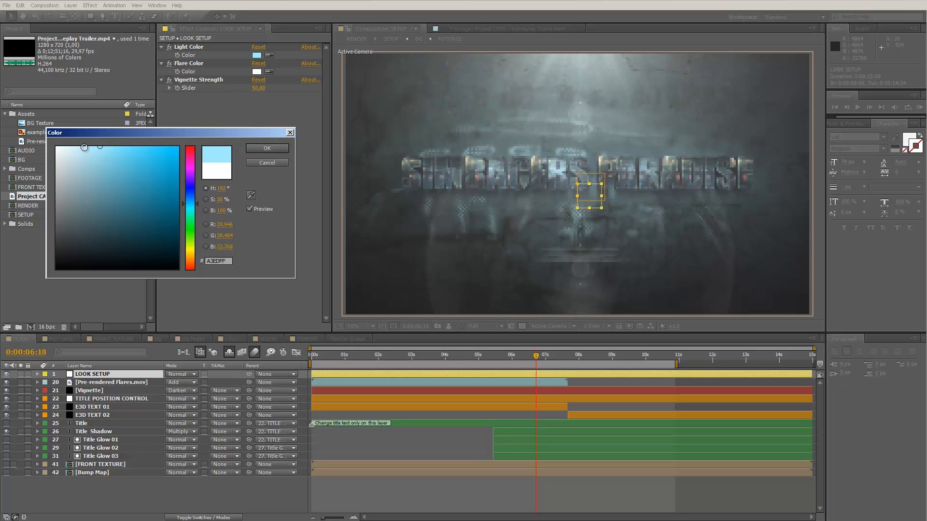
pyautogui.click(80, 146)
pyautogui.moveTo(78, 146); pyautogui.dragTo(77, 145)
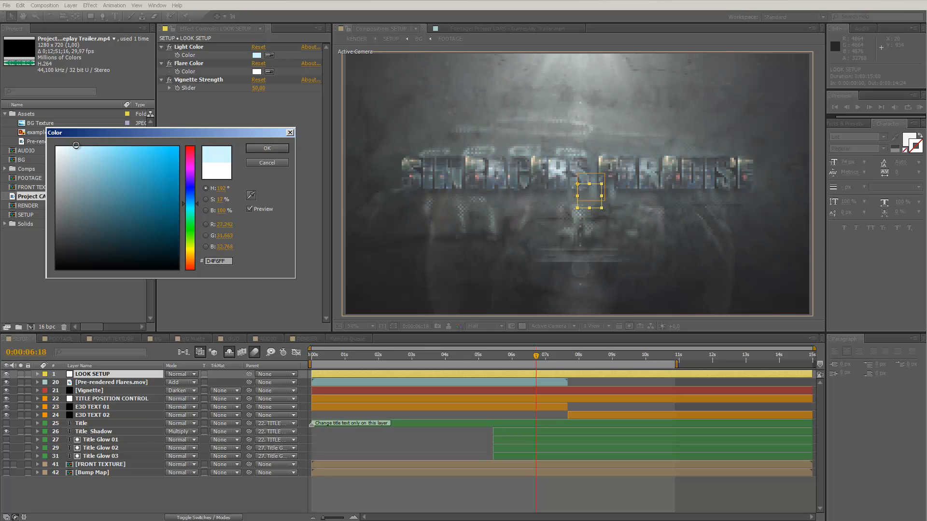
pyautogui.click(285, 150)
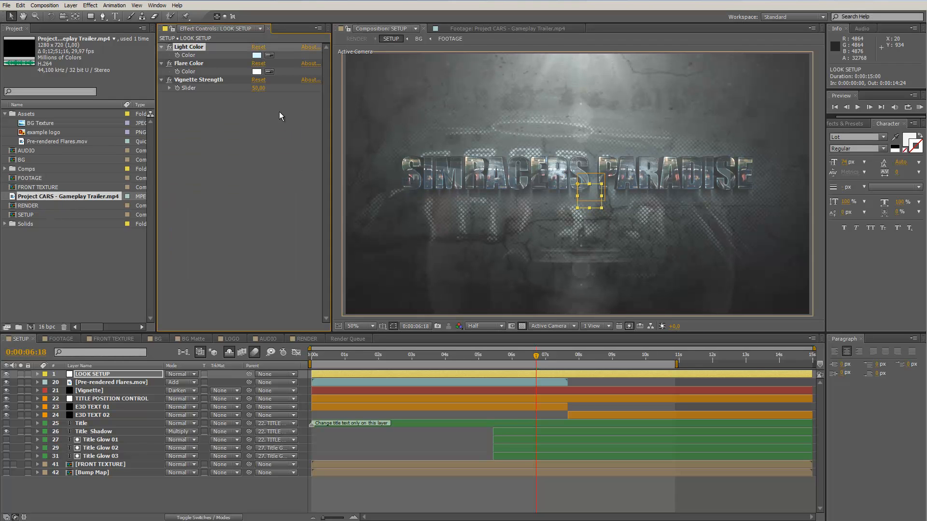
# Give the LOOK SETUP layer's Flare Color a matching pale blue and set Vignette Strength to 0
pyautogui.click(258, 55)
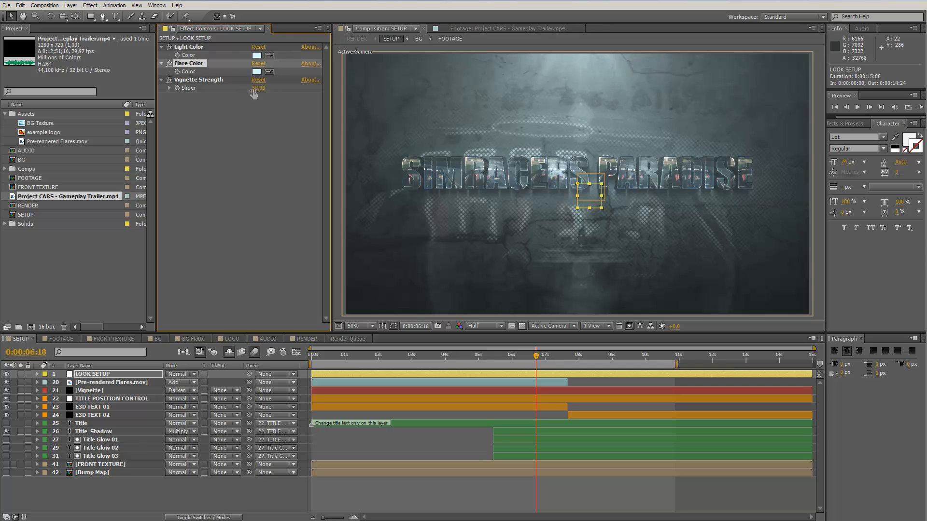
pyautogui.write('0')
pyautogui.press('Return')
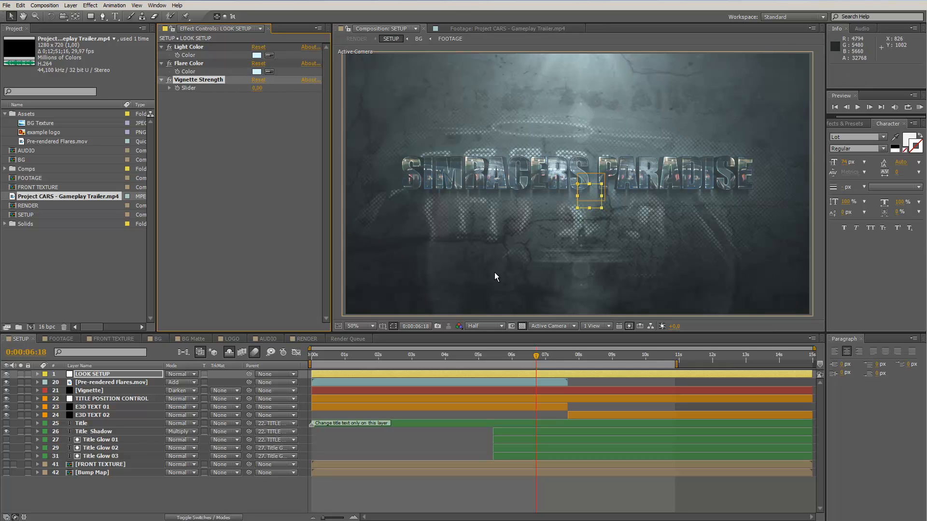
# Set the LOOK SETUP layer's Vignette Strength to 50
pyautogui.click(257, 88)
pyautogui.press('Return')
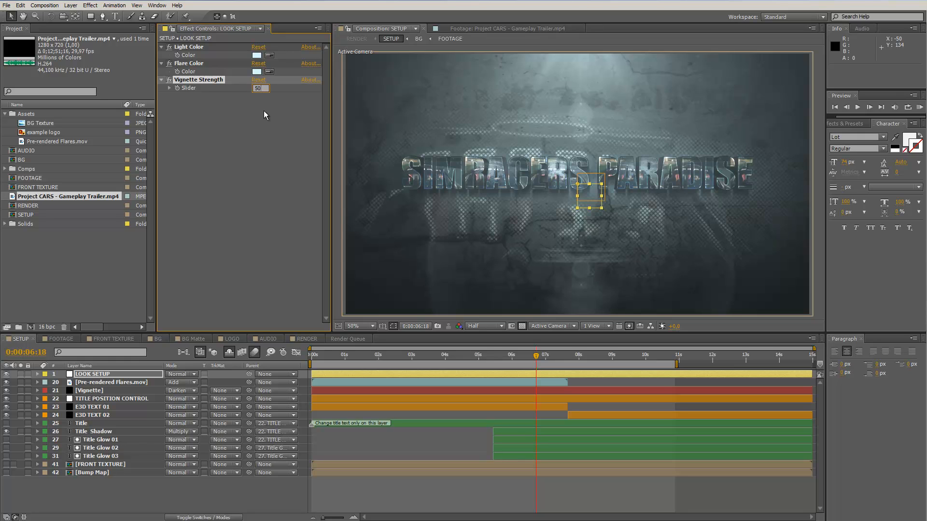
pyautogui.press('Return')
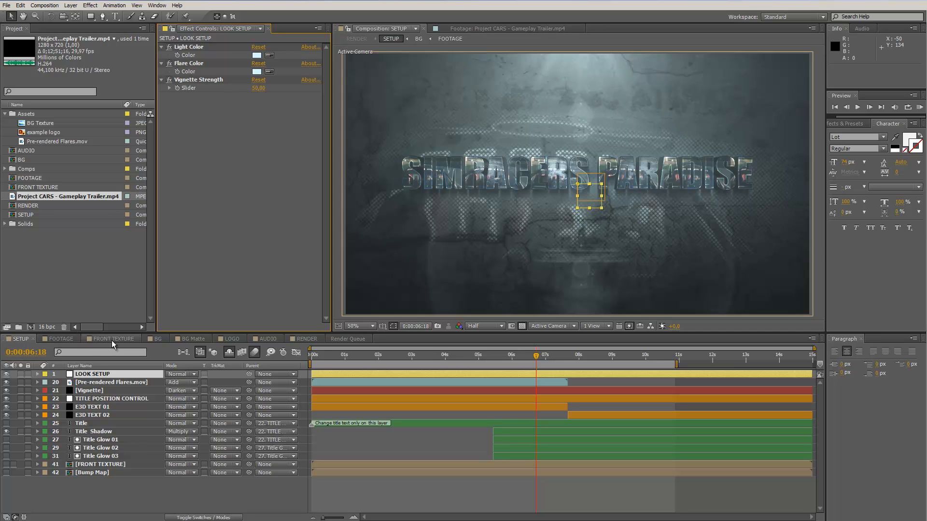
# Look through the FOOTAGE and FRONT TEXTURE compositions and view the title in SETUP at 0:00:03:08
pyautogui.click(51, 340)
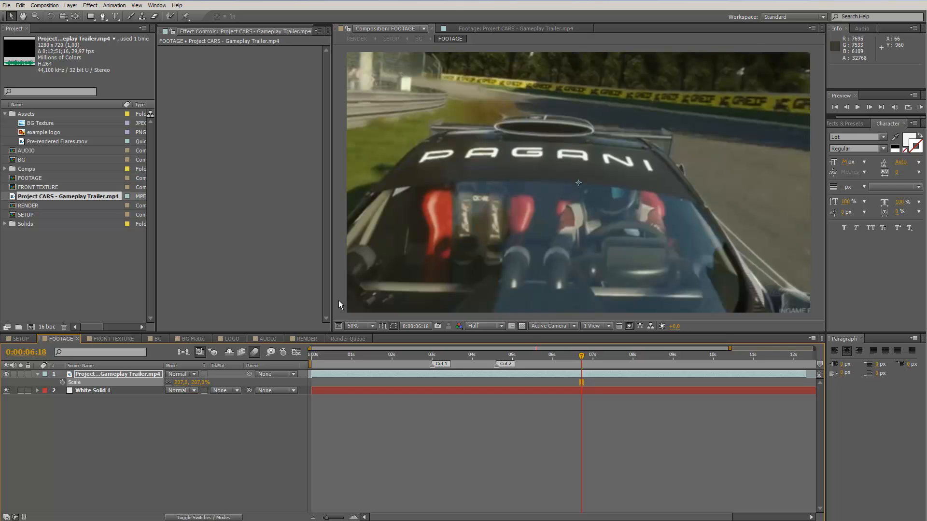
pyautogui.click(104, 338)
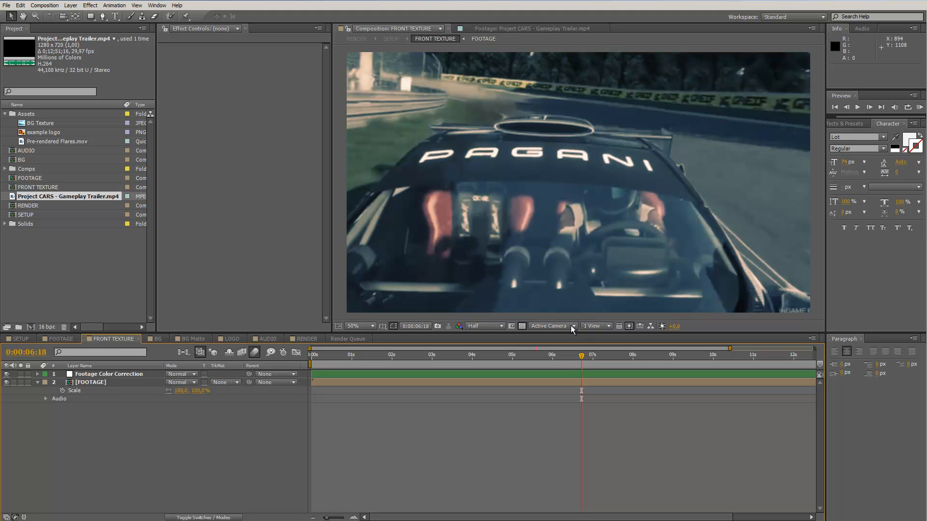
pyautogui.moveTo(579, 357); pyautogui.dragTo(498, 363)
pyautogui.click(24, 341)
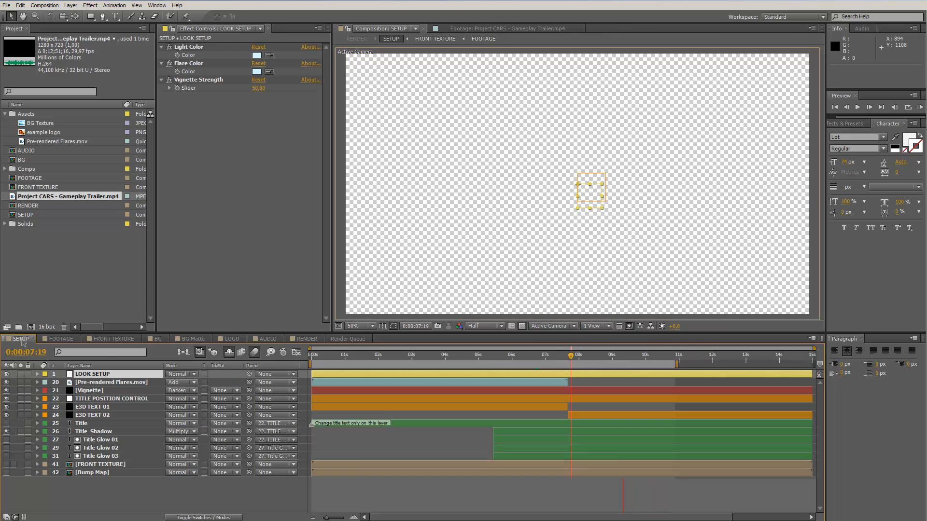
pyautogui.click(422, 361)
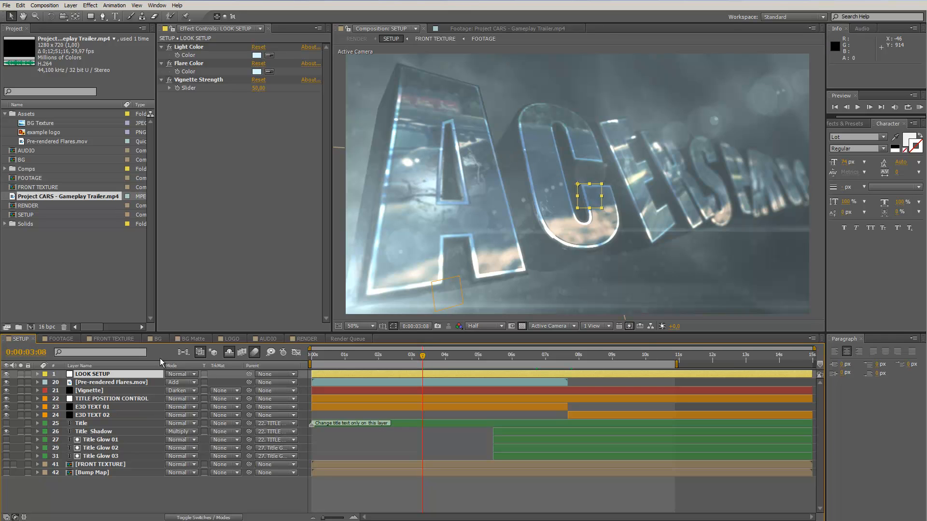
# Hide FRONT TEXTURE's Footage Color Correction layer, compare the title in SETUP, and show the layer again
pyautogui.click(119, 338)
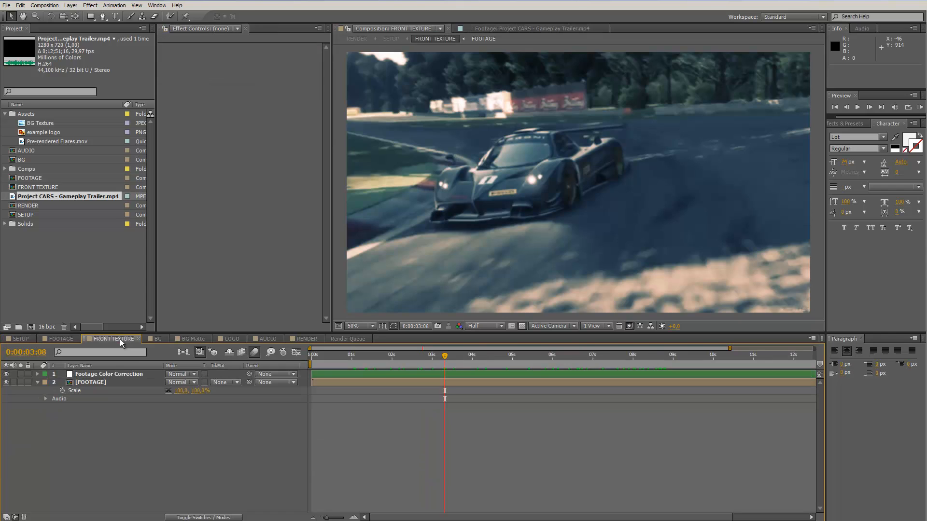
pyautogui.click(114, 374)
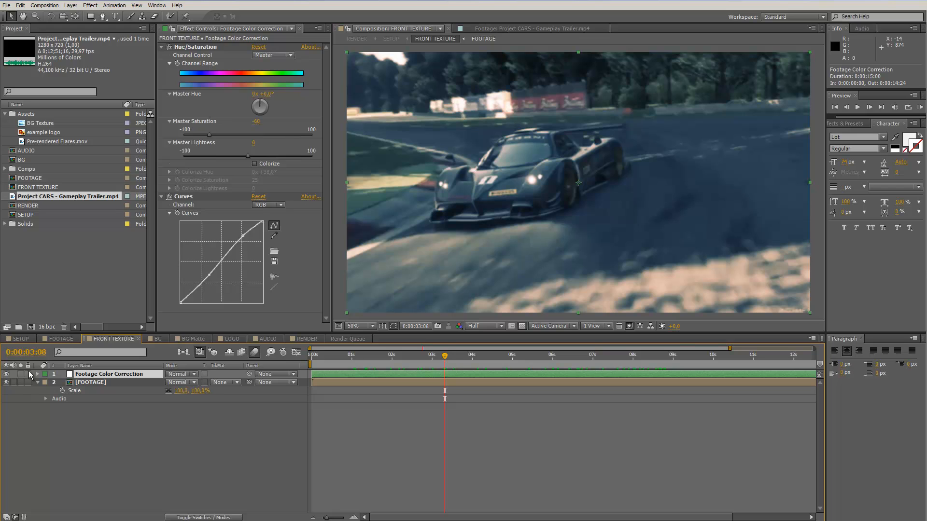
pyautogui.click(6, 374)
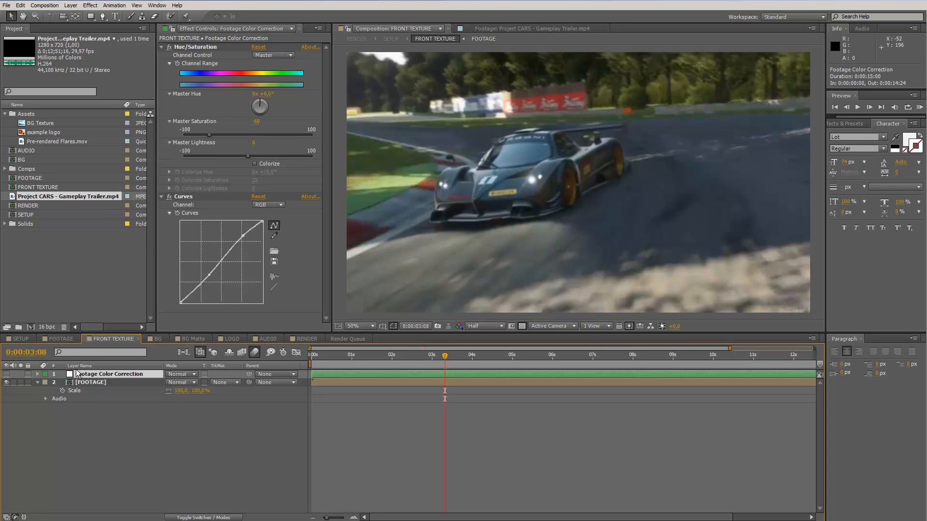
pyautogui.click(21, 339)
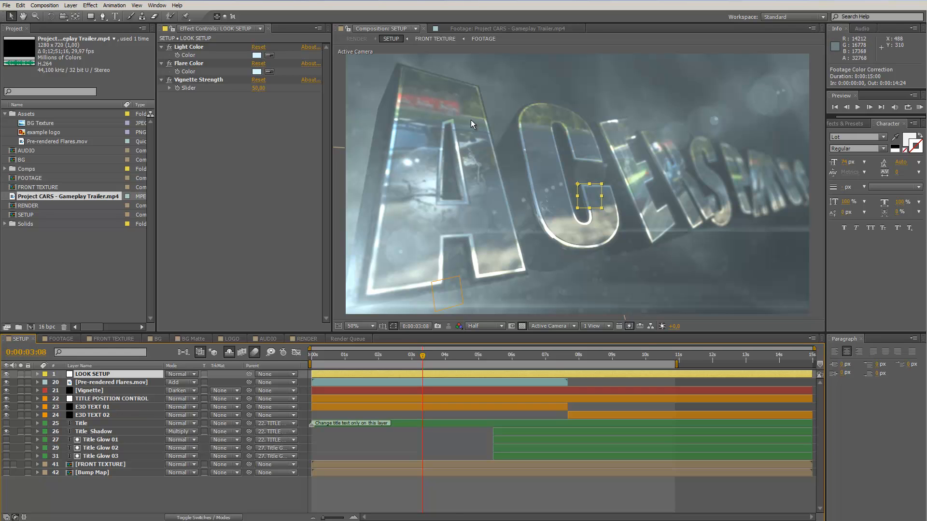
pyautogui.click(123, 338)
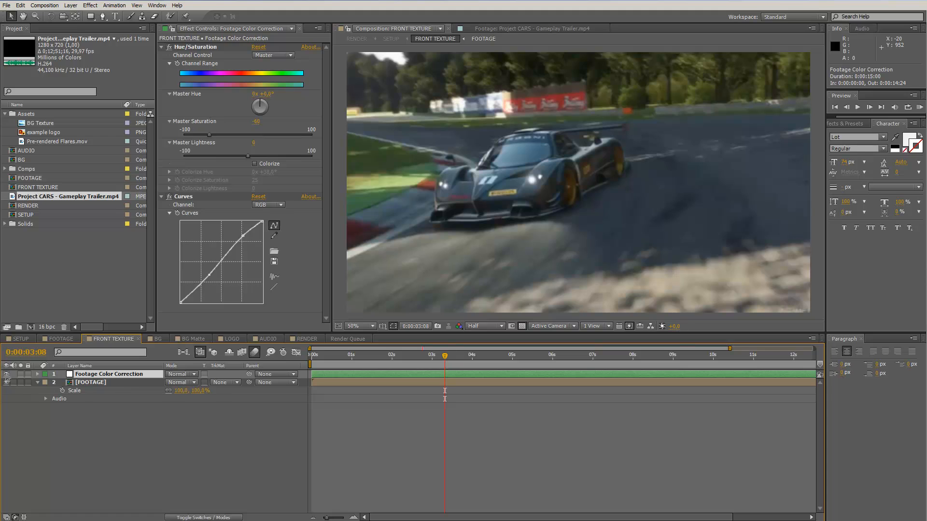
pyautogui.click(6, 374)
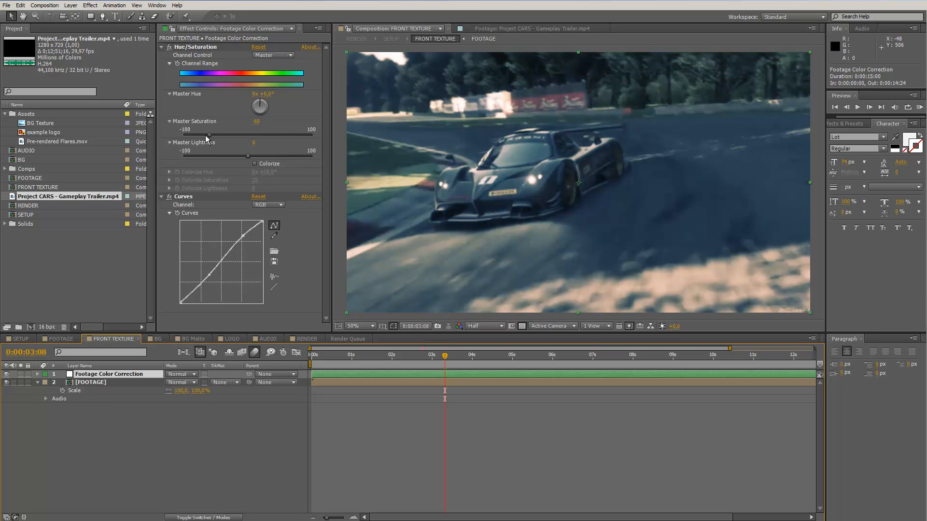
# Brighten the highlights of the Footage Color Correction layer's RGB curve, set its Master Saturation to -30, and check the title in SETUP
pyautogui.click(243, 236)
pyautogui.moveTo(245, 238); pyautogui.dragTo(236, 234)
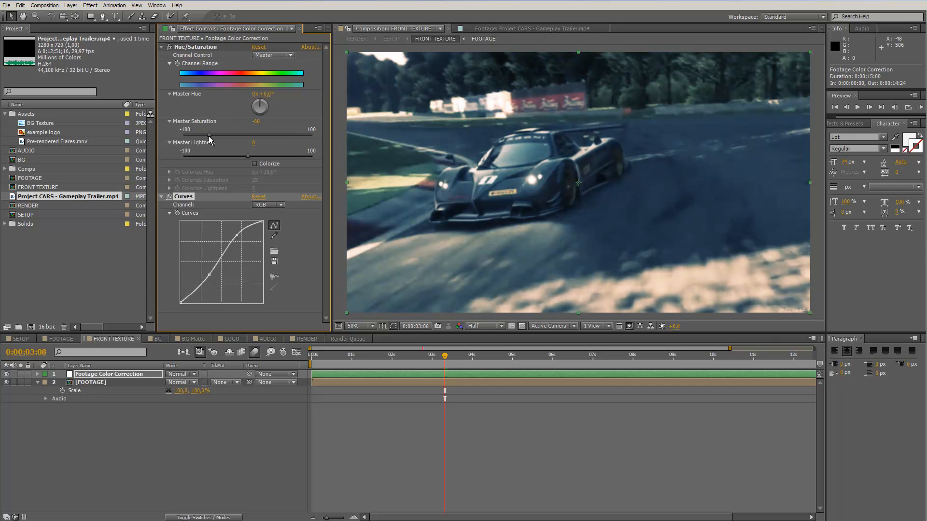
pyautogui.moveTo(208, 135); pyautogui.dragTo(228, 137)
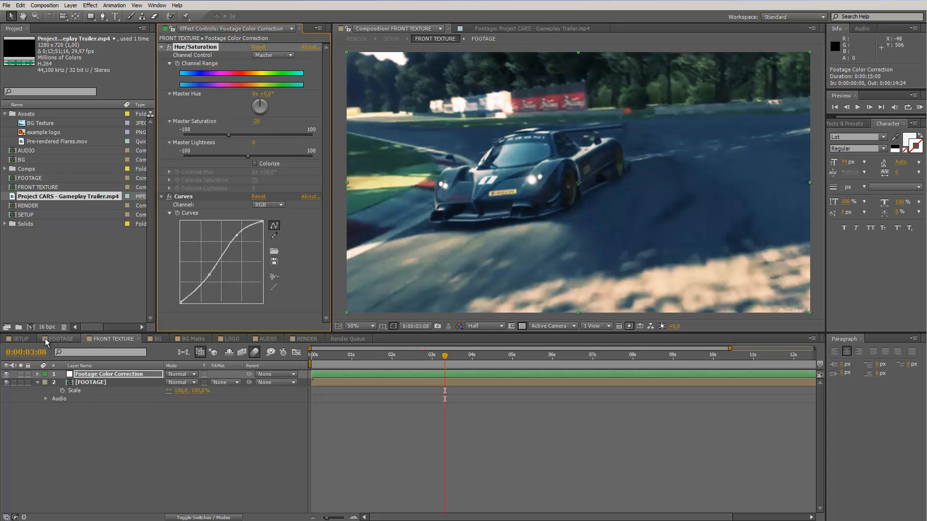
pyautogui.click(21, 339)
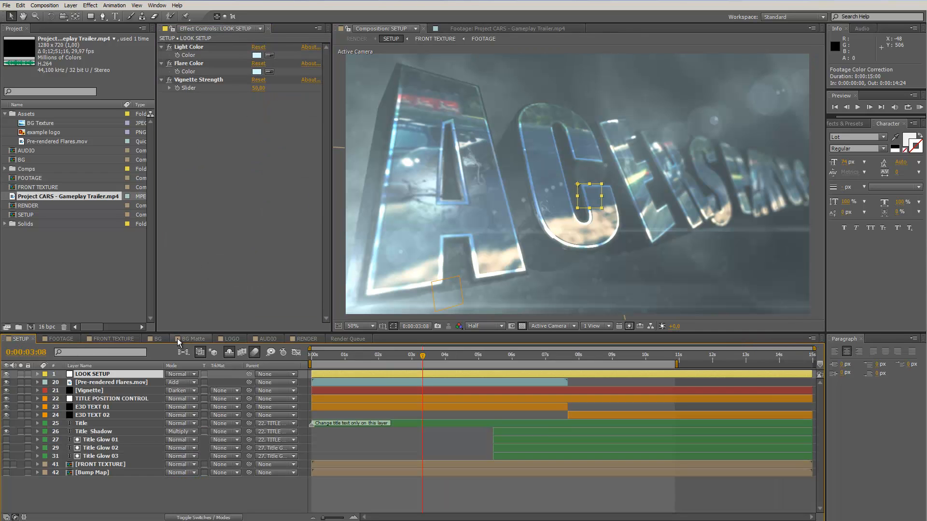
# Apply CC Kaleida after Curves on FRONT TEXTURE's Footage Color Correction layer and move its center to 348, 632
pyautogui.click(107, 337)
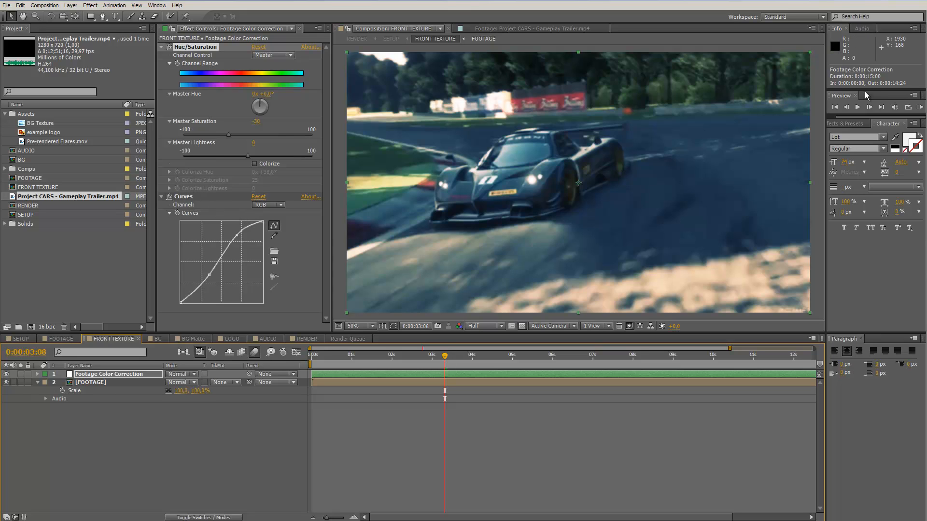
pyautogui.click(851, 124)
pyautogui.click(862, 134)
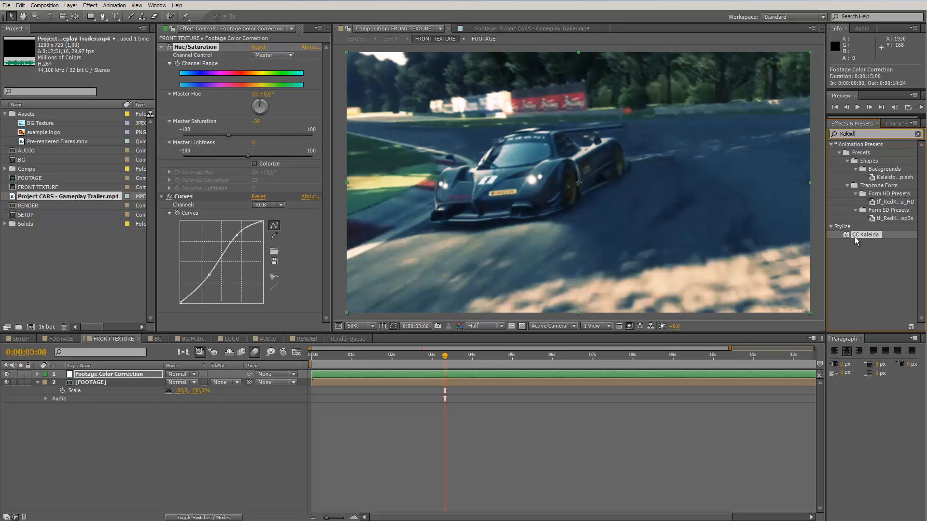
pyautogui.moveTo(876, 236); pyautogui.dragTo(293, 278)
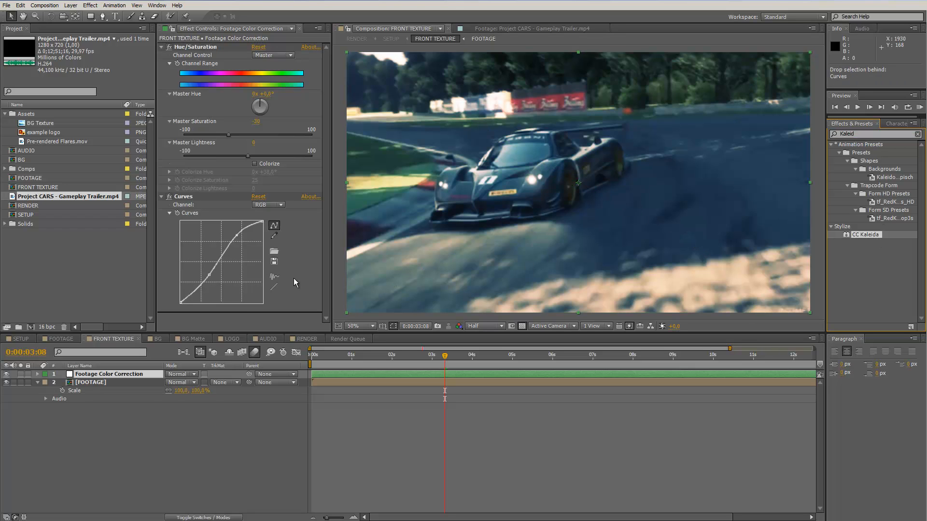
pyautogui.moveTo(244, 321); pyautogui.dragTo(244, 314)
pyautogui.moveTo(579, 183); pyautogui.dragTo(431, 205)
pyautogui.moveTo(389, 353); pyautogui.dragTo(501, 355)
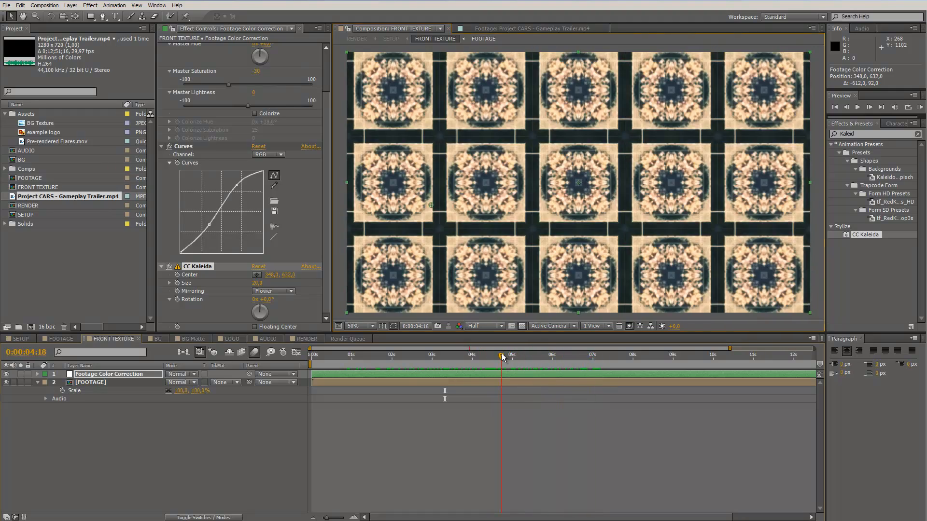
# Examine the kaleidoscope texture on the title in SETUP at several times, using Full preview resolution and 100% magnification
pyautogui.click(22, 339)
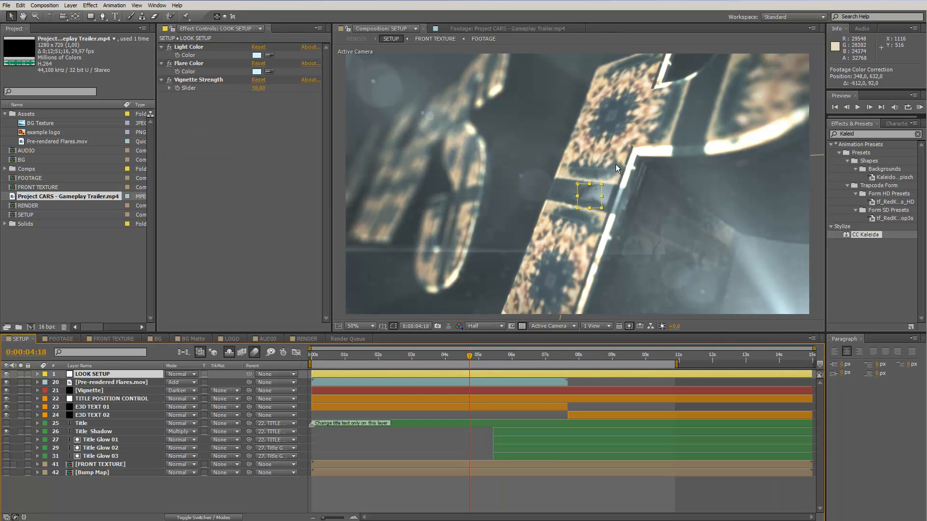
pyautogui.click(430, 355)
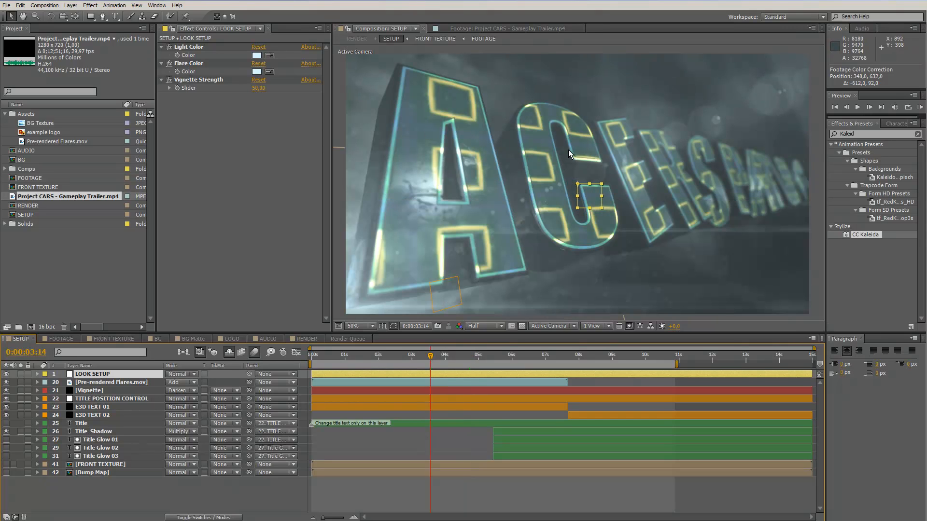
pyautogui.click(547, 357)
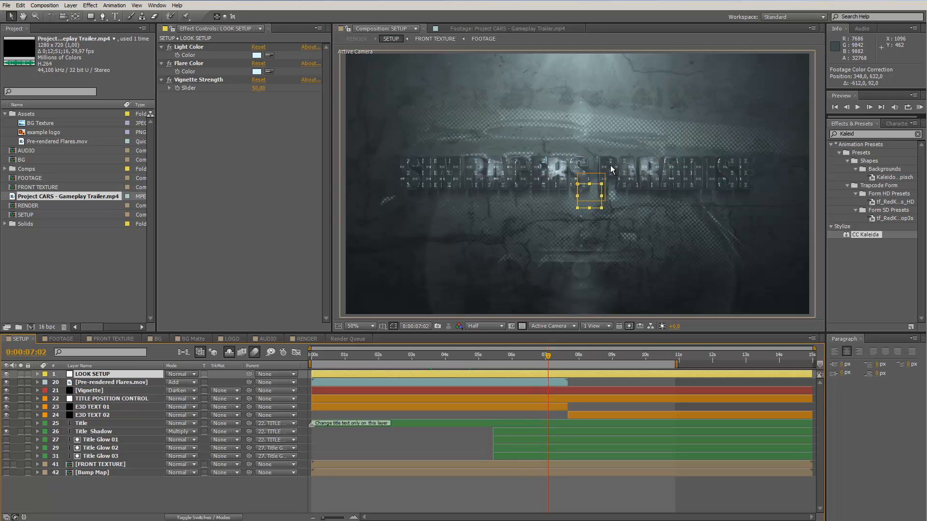
pyautogui.press('.')
pyautogui.click(483, 326)
pyautogui.click(478, 338)
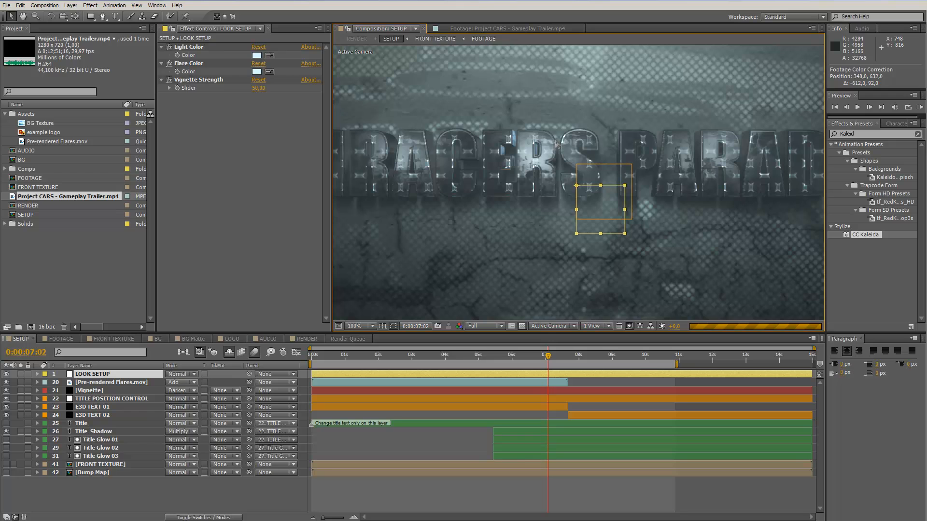
pyautogui.scroll(-2, 556, 140)
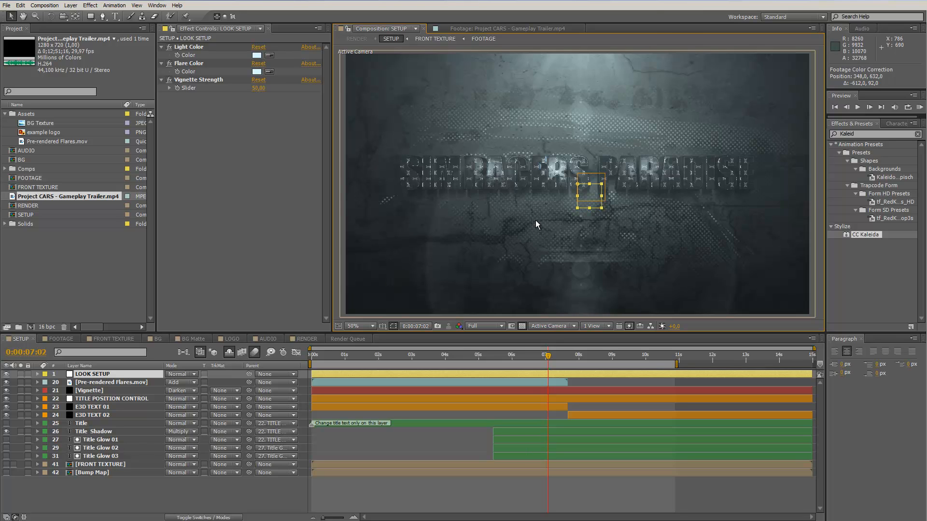
pyautogui.press('.')
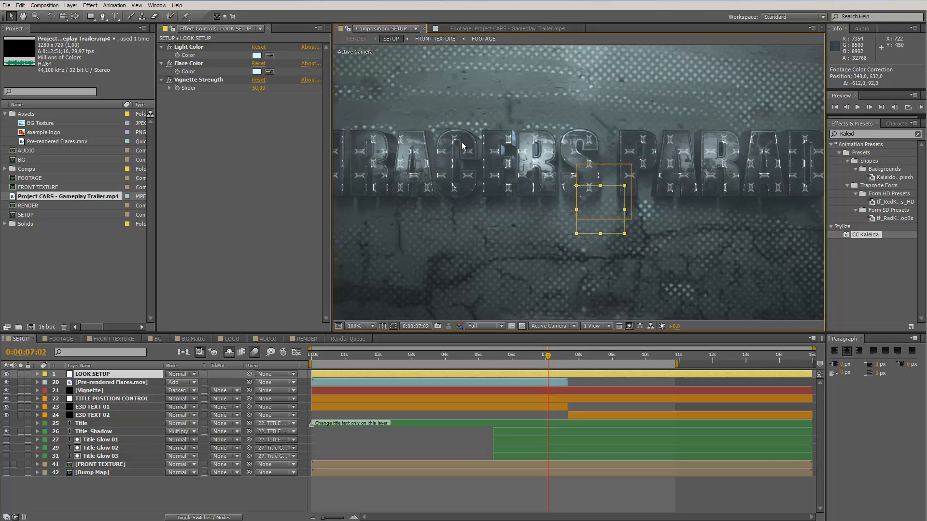
pyautogui.press(',')
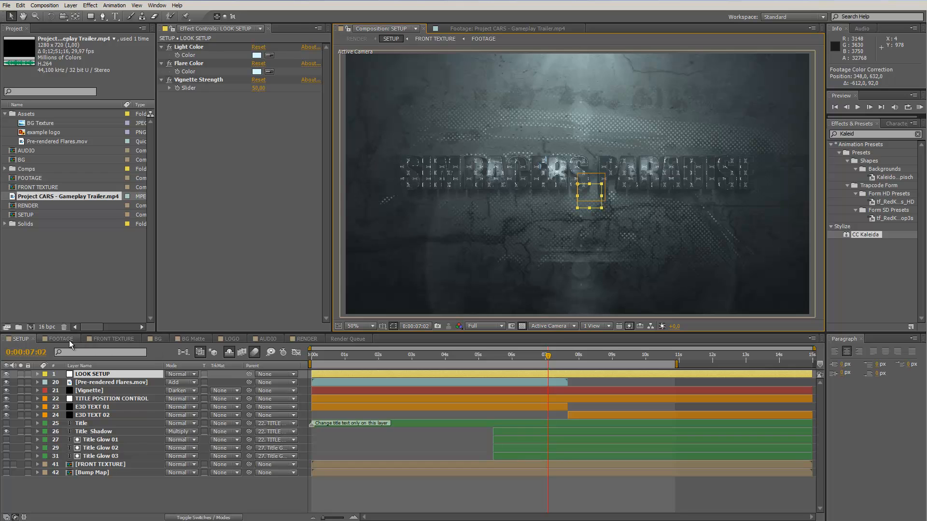
# Delete the CC Kaleida effect from the Footage Color Correction layer in FRONT TEXTURE
pyautogui.click(102, 340)
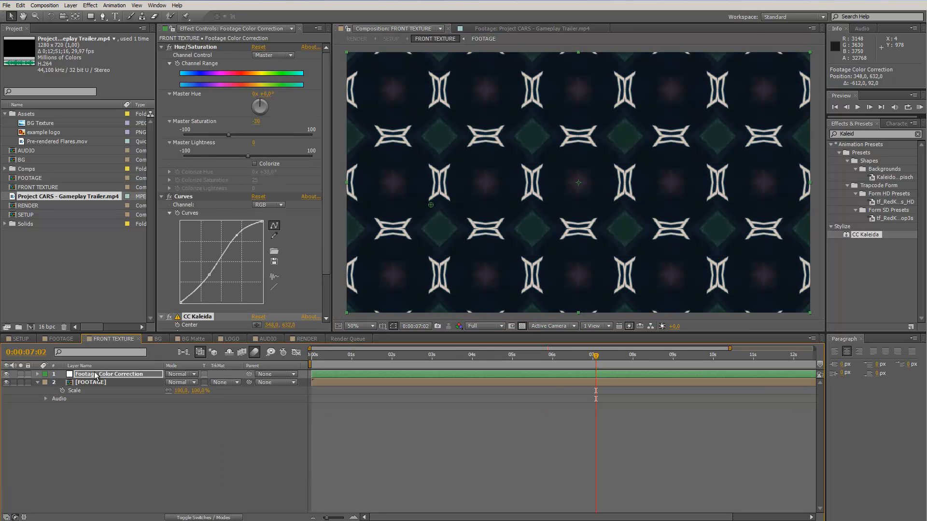
pyautogui.scroll(-3, 222, 269)
pyautogui.click(199, 267)
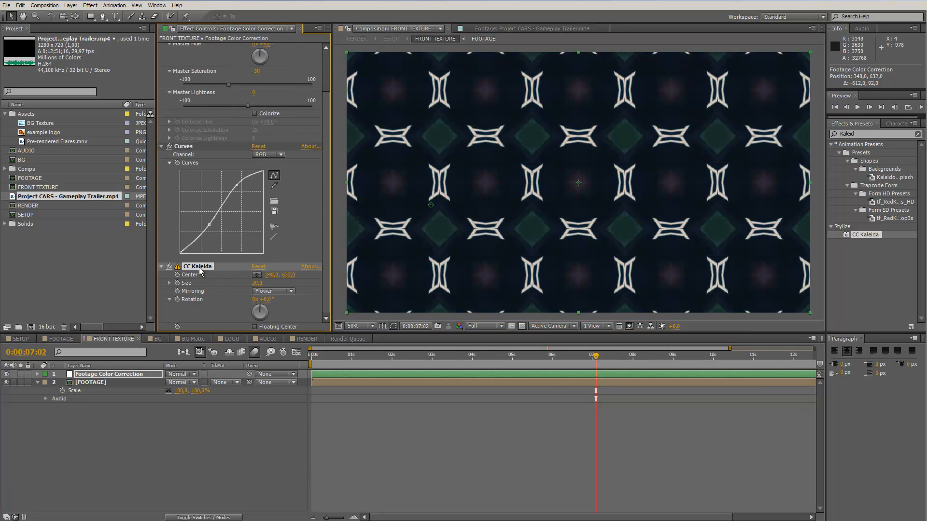
pyautogui.press('Delete')
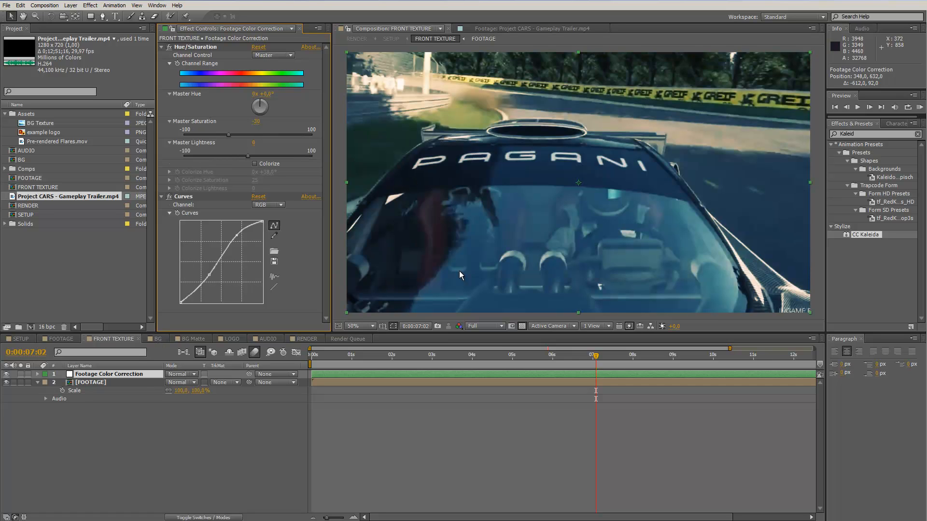
# Set the Footage Color Correction layer's Master Saturation to -60
pyautogui.click(257, 123)
pyautogui.write('-60')
pyautogui.press('Return')
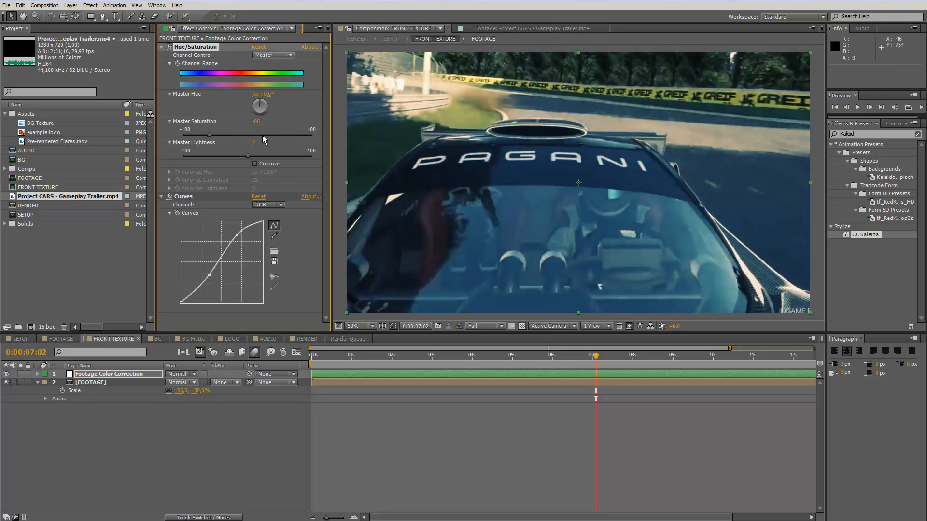
# Raise the Blue curve's midpoint slightly and straighten the Red curve on the Footage Color Correction layer, checking the title in SETUP
pyautogui.click(268, 205)
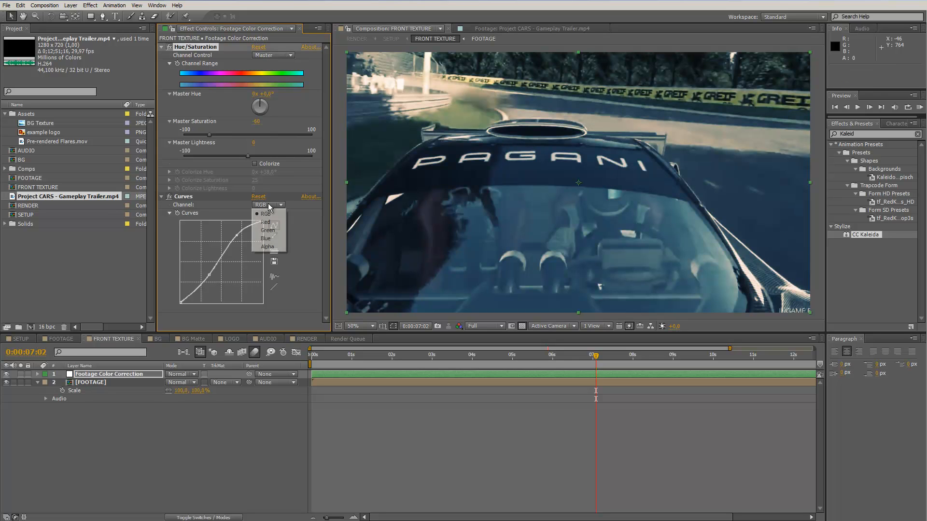
pyautogui.click(266, 238)
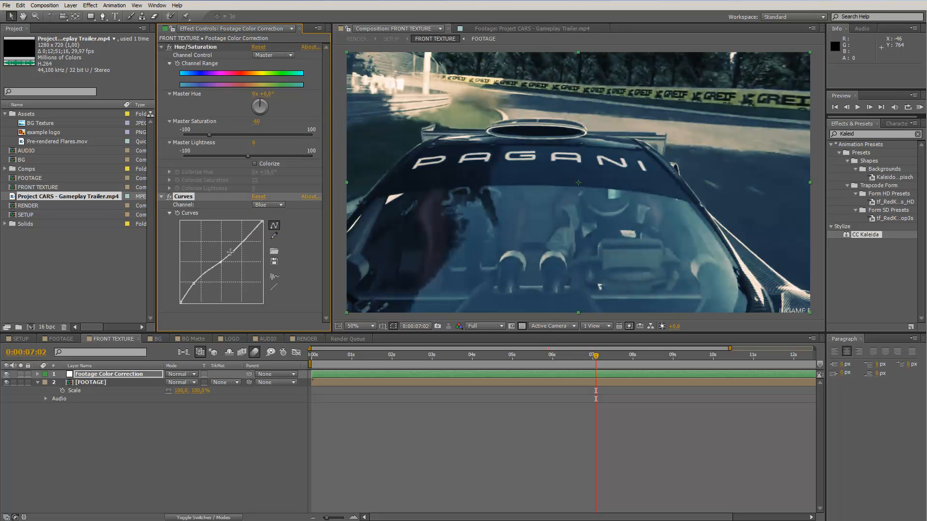
pyautogui.moveTo(221, 262); pyautogui.dragTo(220, 263)
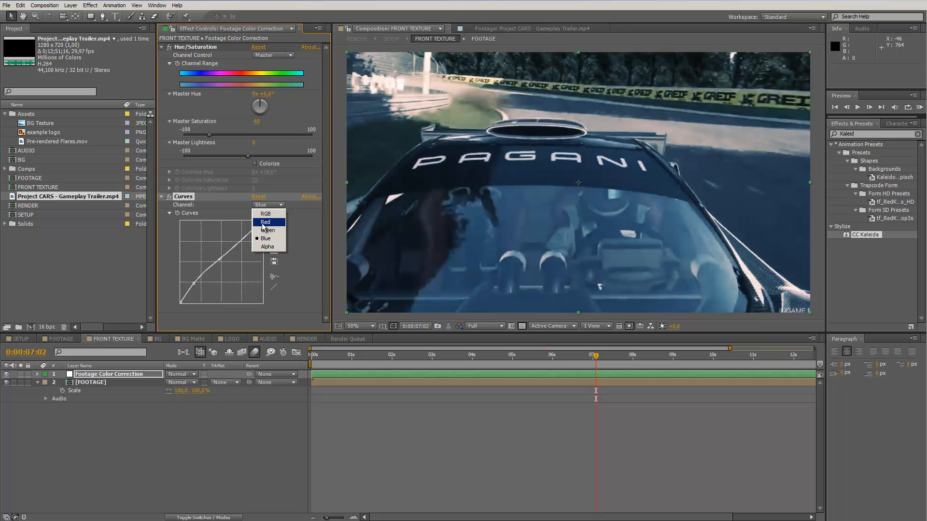
pyautogui.click(264, 222)
pyautogui.moveTo(232, 237); pyautogui.dragTo(240, 243)
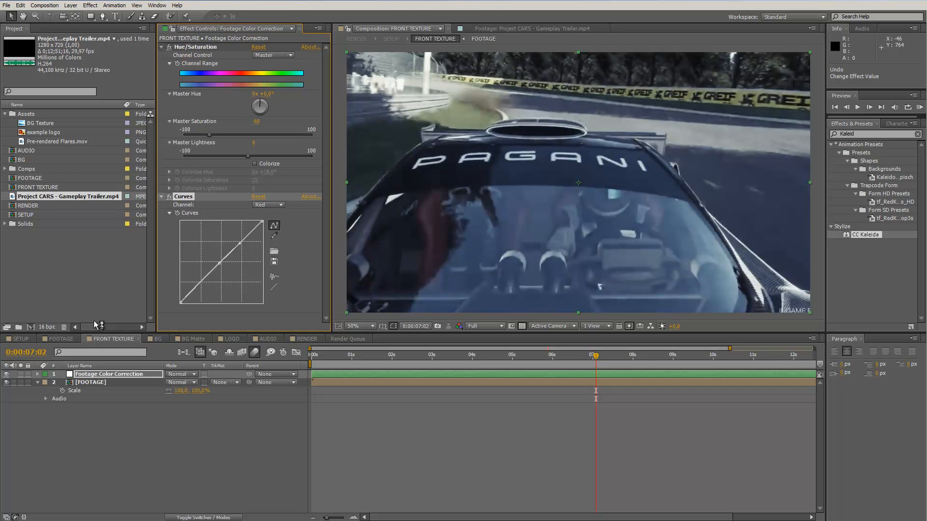
pyautogui.click(21, 339)
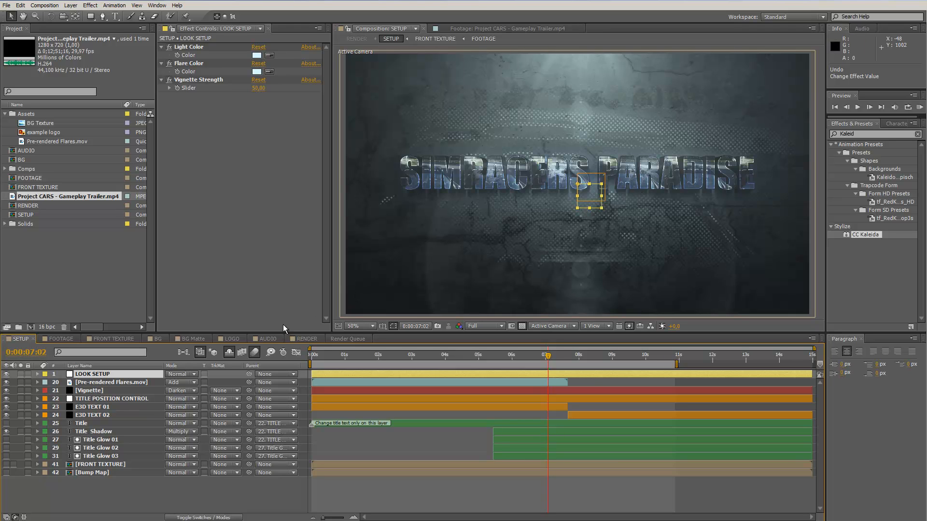
# Examine the halftone footage background in the BG composition at about 0:00:05:24
pyautogui.click(131, 340)
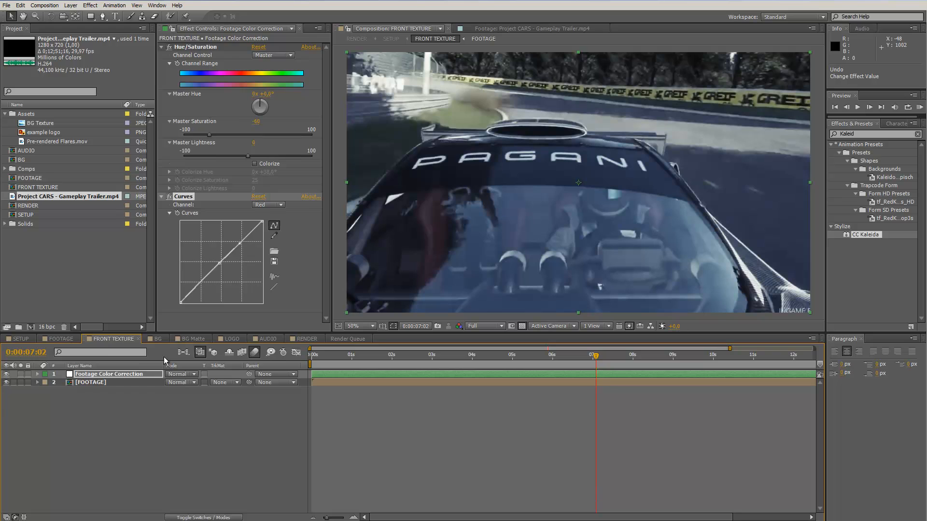
pyautogui.click(158, 339)
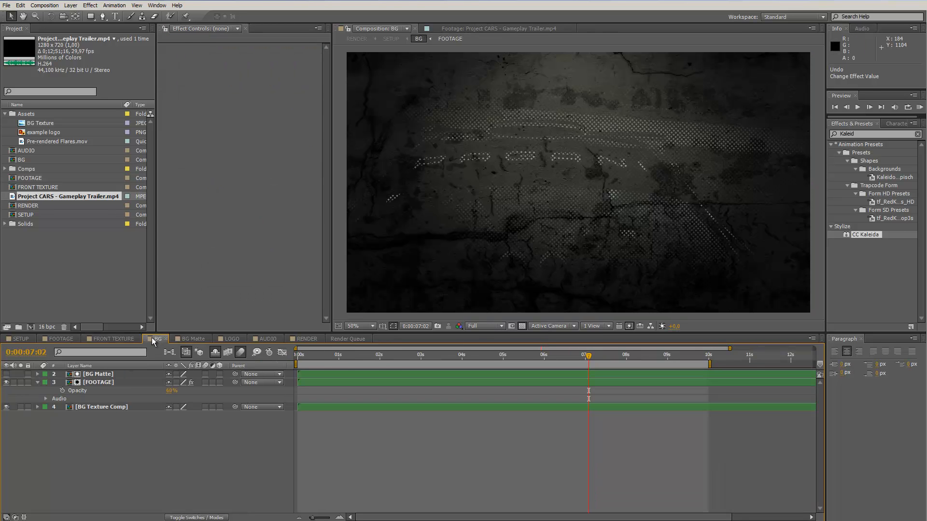
pyautogui.moveTo(338, 355); pyautogui.dragTo(534, 296)
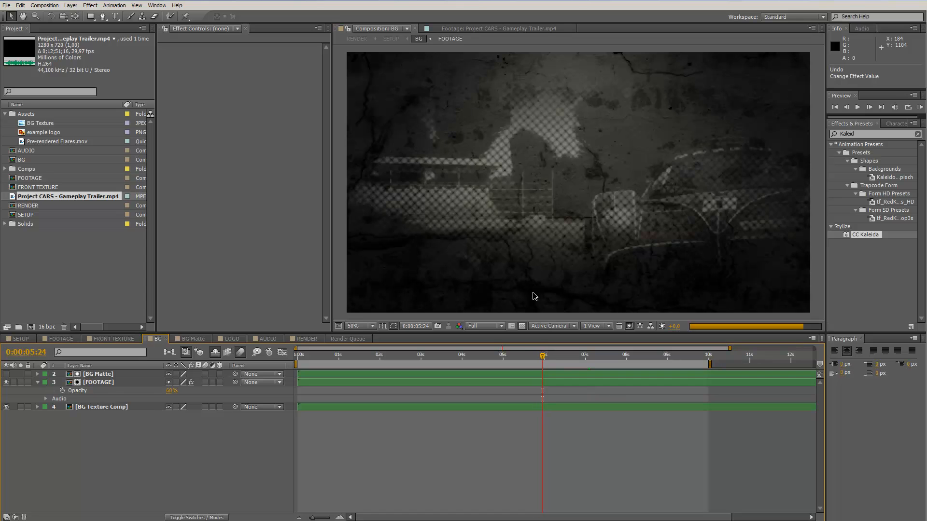
pyautogui.press('.')
pyautogui.press(',')
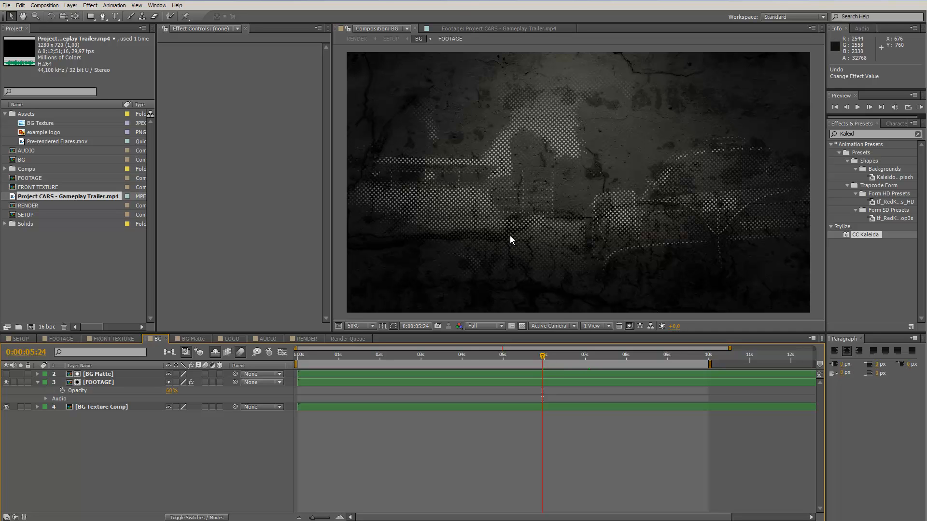
# Turn off the transparency grid in the BG Matte composition and inspect its dot pattern at 100% magnification
pyautogui.doubleClick(95, 375)
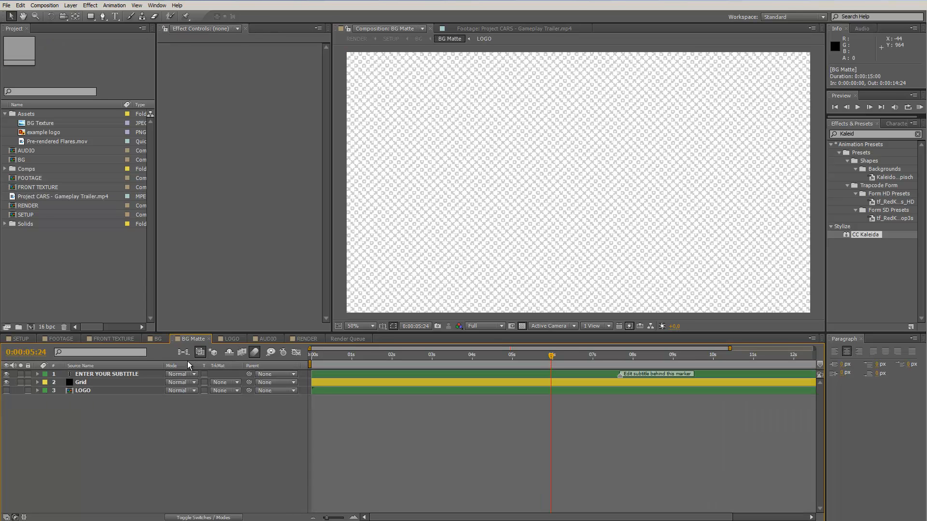
pyautogui.click(158, 338)
pyautogui.click(193, 339)
pyautogui.moveTo(360, 355); pyautogui.dragTo(408, 355)
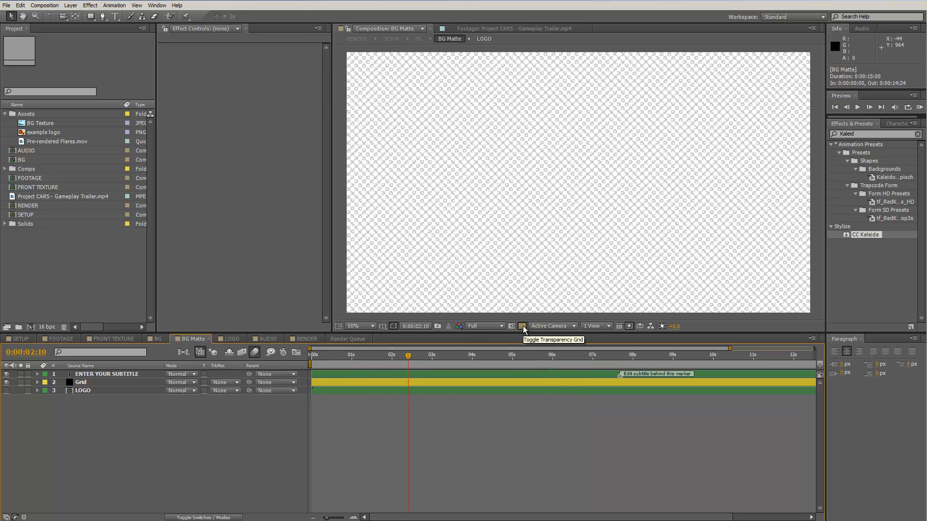
pyautogui.click(523, 327)
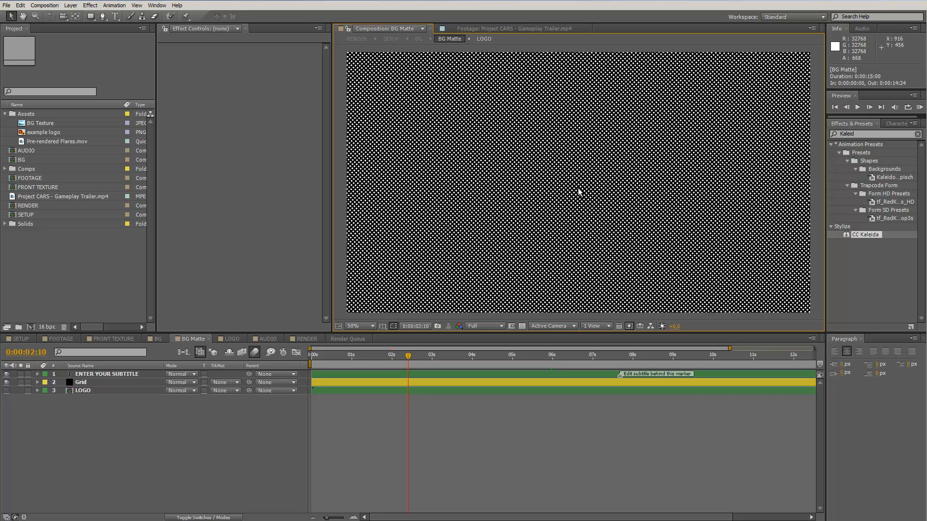
pyautogui.moveTo(508, 355); pyautogui.dragTo(468, 355)
pyautogui.scroll(2, 583, 231)
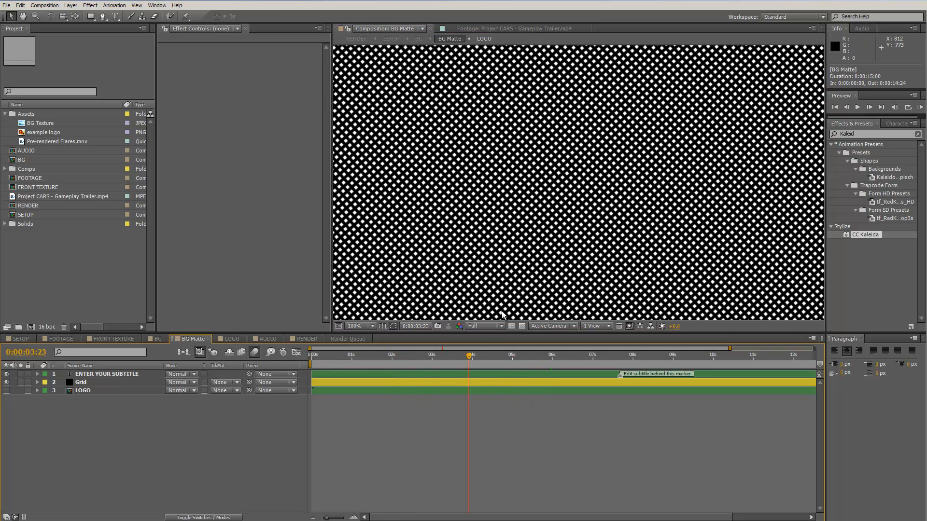
pyautogui.moveTo(468, 357); pyautogui.dragTo(653, 362)
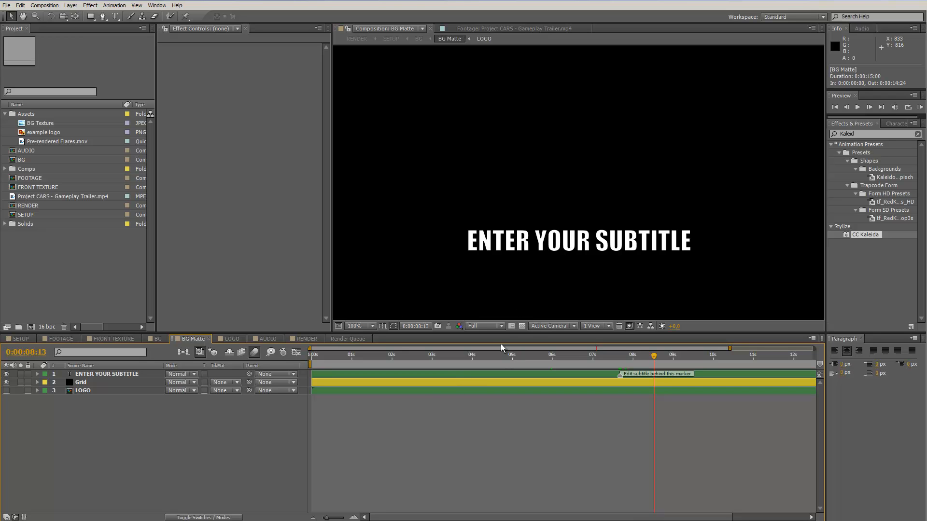
pyautogui.doubleClick(110, 374)
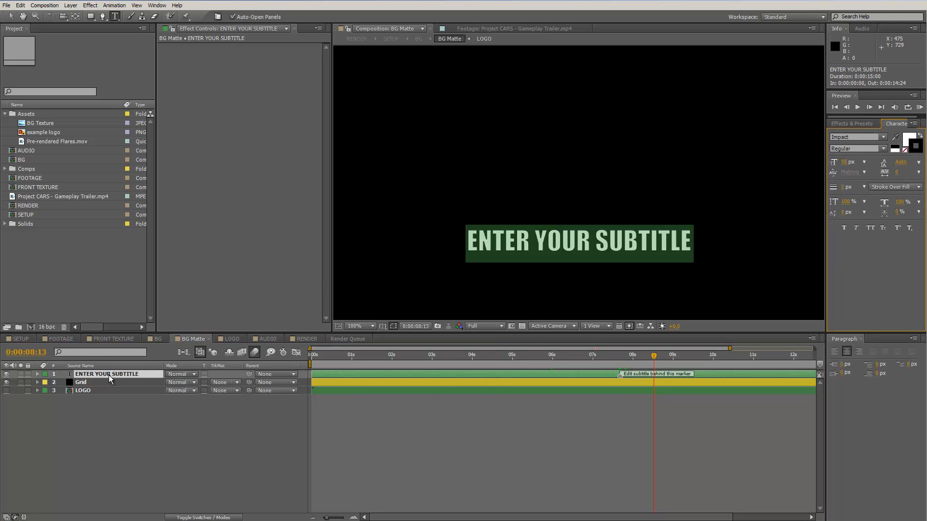
pyautogui.write('www.')
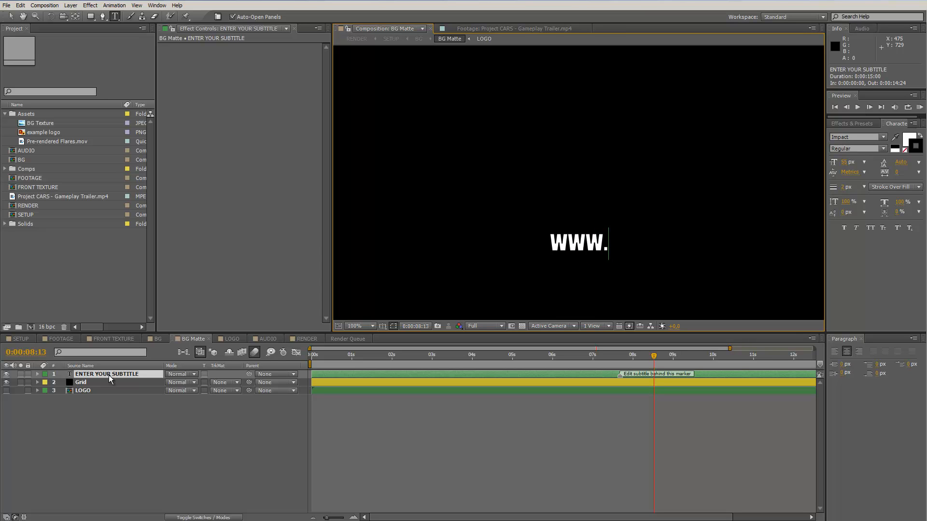
pyautogui.write('sim')
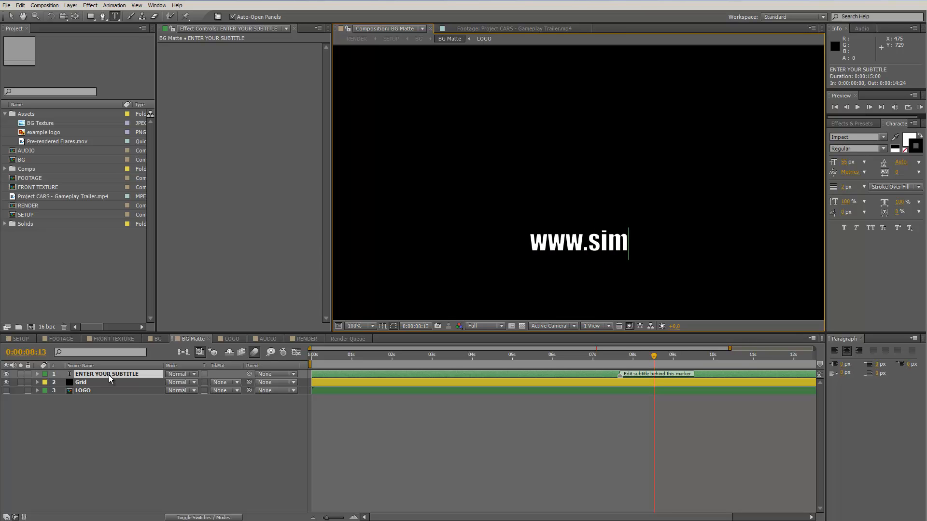
pyautogui.write('racers')
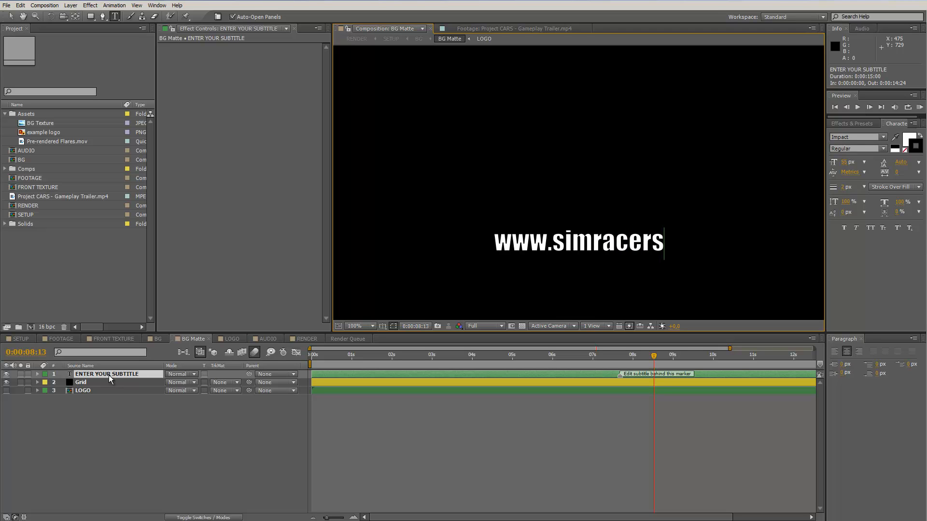
pyautogui.write('paradise.')
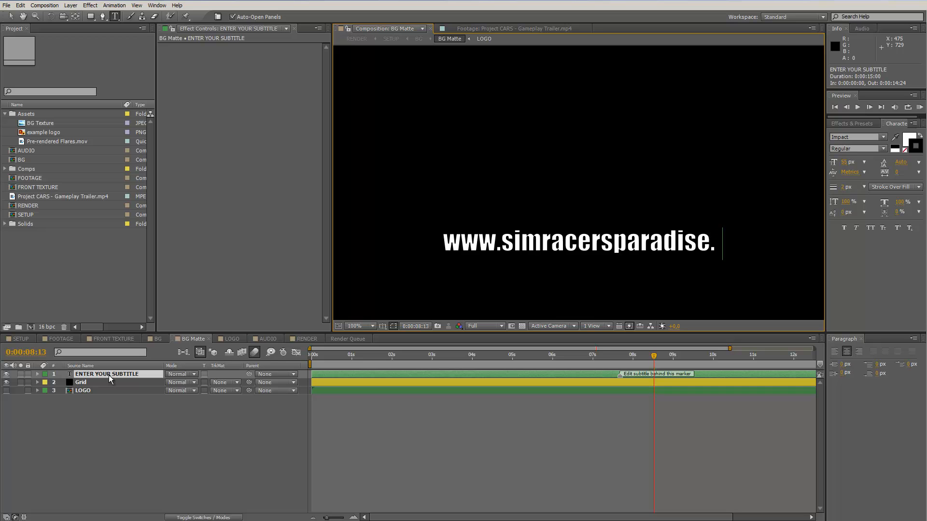
pyautogui.write('net')
pyautogui.click(612, 400)
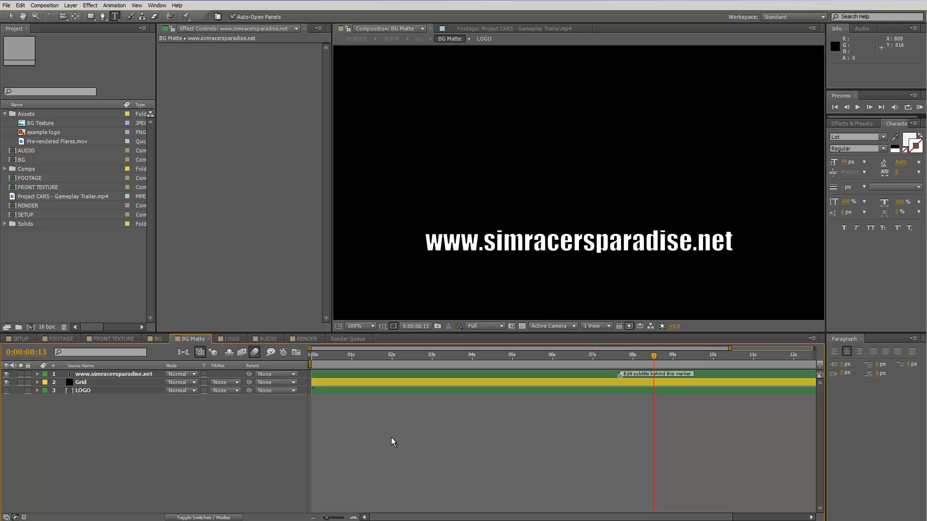
# Check how the new subtitle appears over the background in the BG composition around 0:00:09:11
pyautogui.click(153, 339)
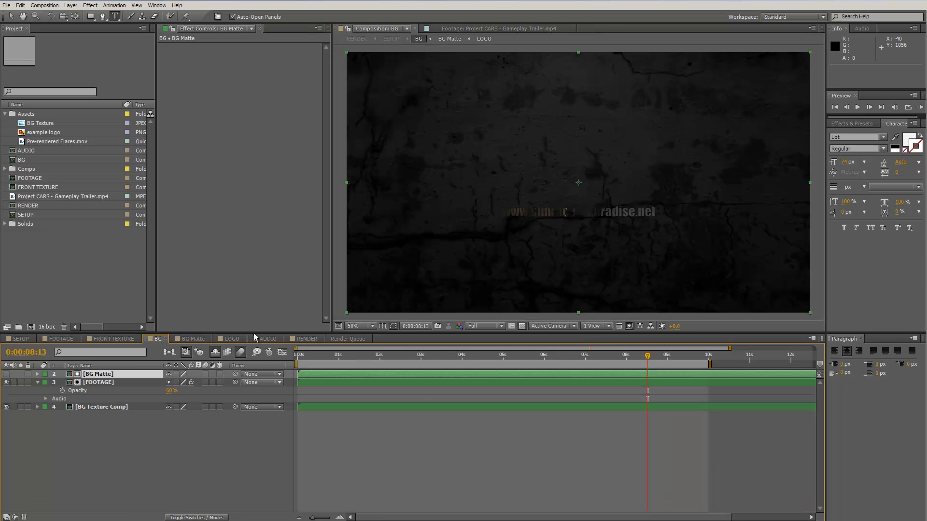
pyautogui.moveTo(648, 358); pyautogui.dragTo(688, 364)
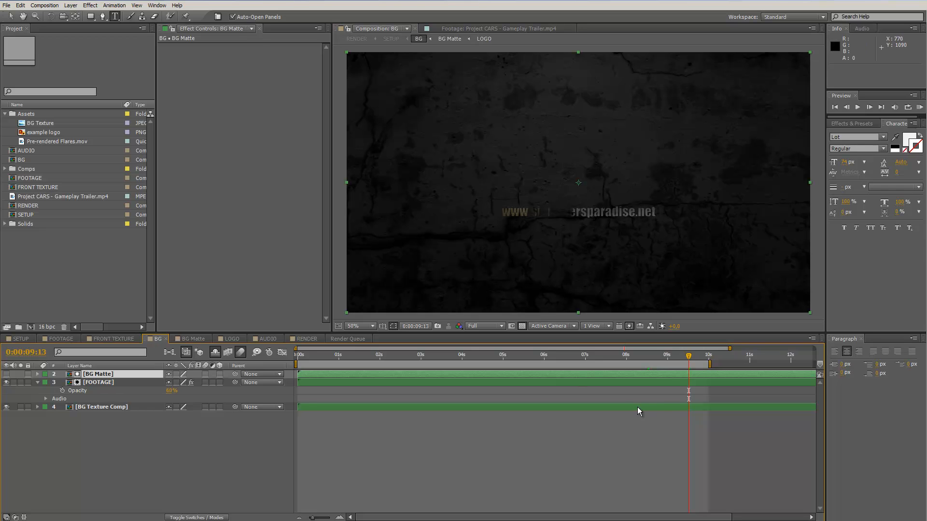
pyautogui.moveTo(675, 361)
pyautogui.mouseDown()
pyautogui.moveTo(542, 362)
pyautogui.moveTo(686, 365)
pyautogui.mouseUp()
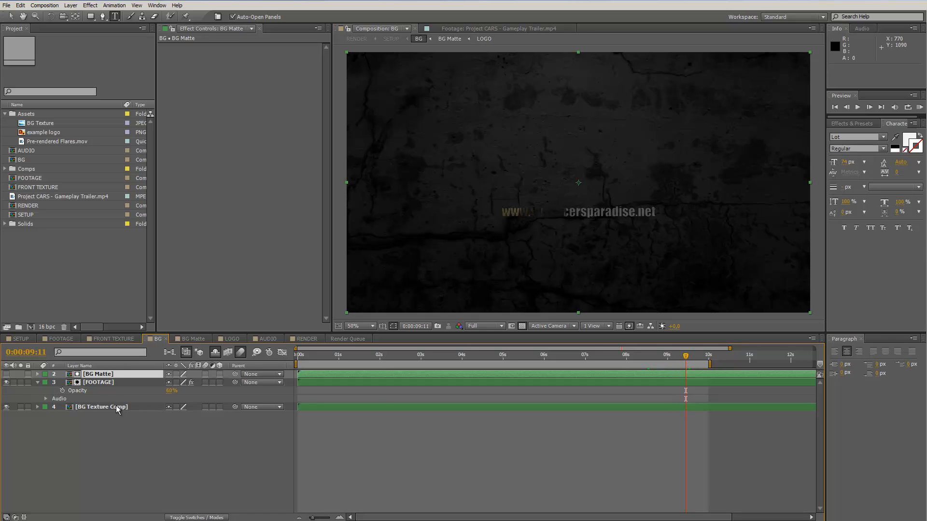
# Make the LOGO layer visible in BG Matte and check the logo in the BG composition at several times
pyautogui.click(193, 339)
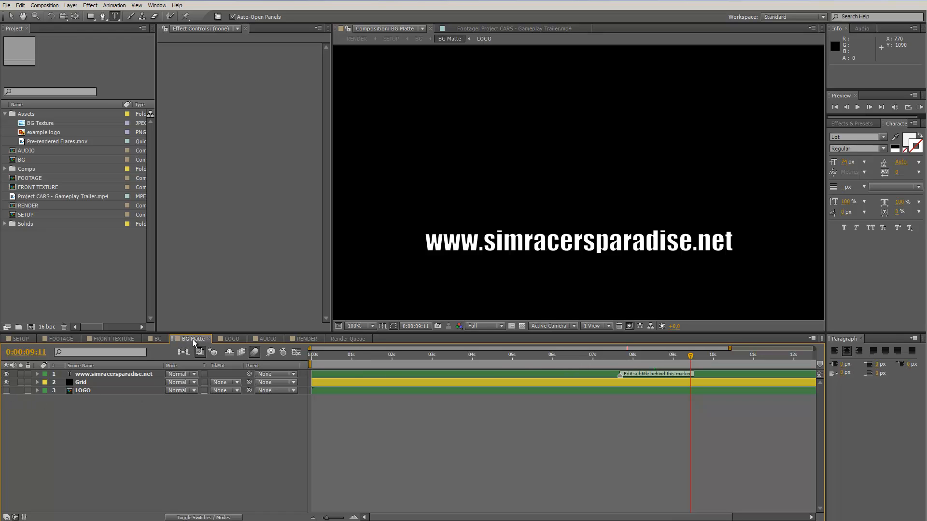
pyautogui.click(6, 392)
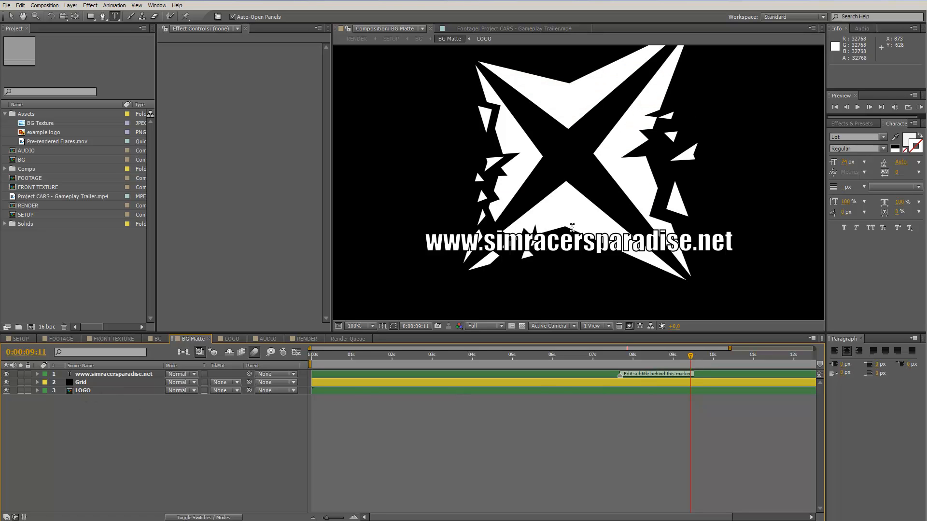
pyautogui.press('v')
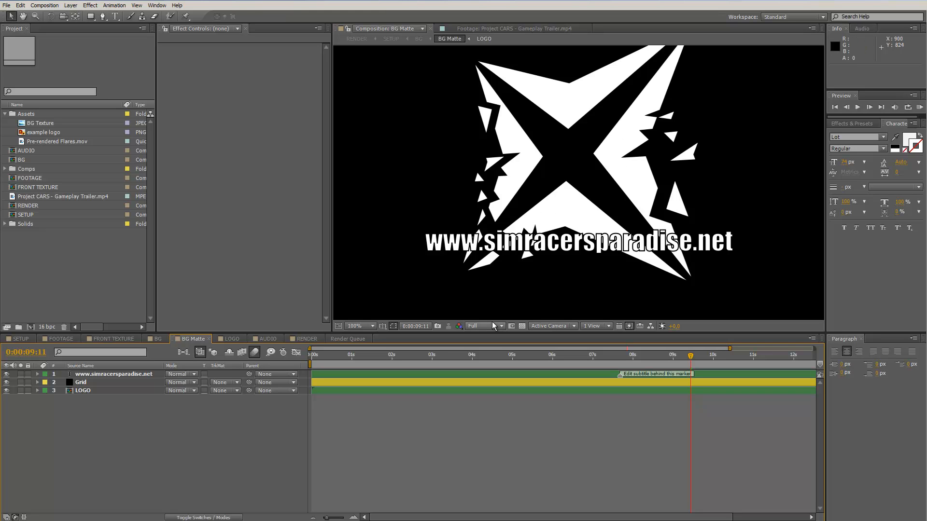
pyautogui.click(158, 339)
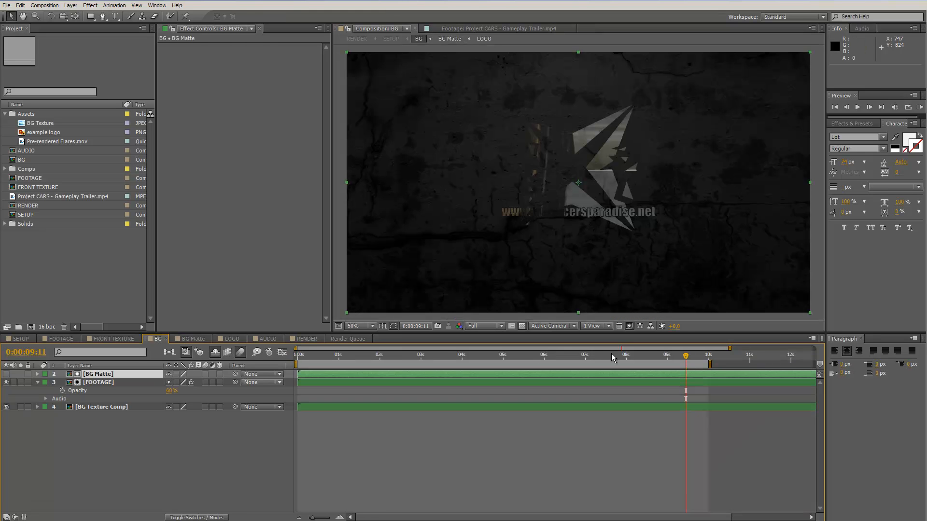
pyautogui.moveTo(613, 359); pyautogui.dragTo(462, 361)
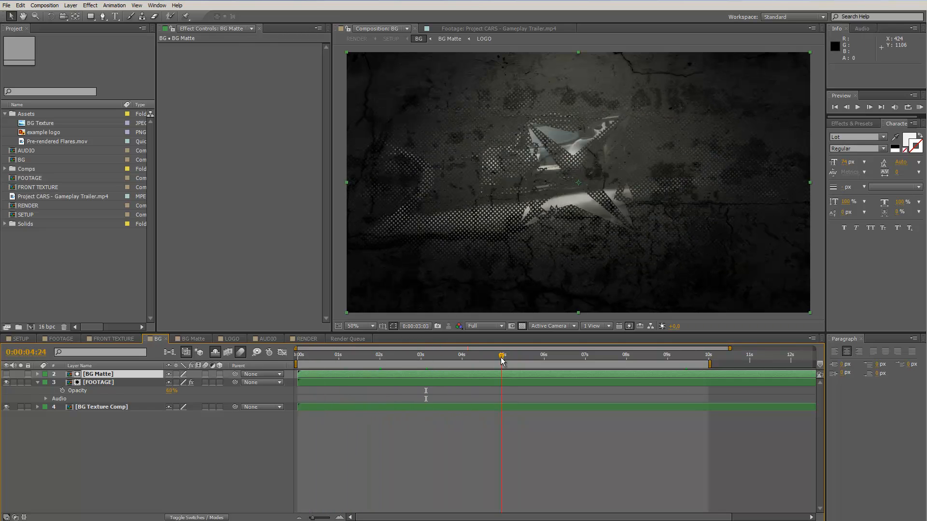
pyautogui.click(653, 358)
pyautogui.click(691, 361)
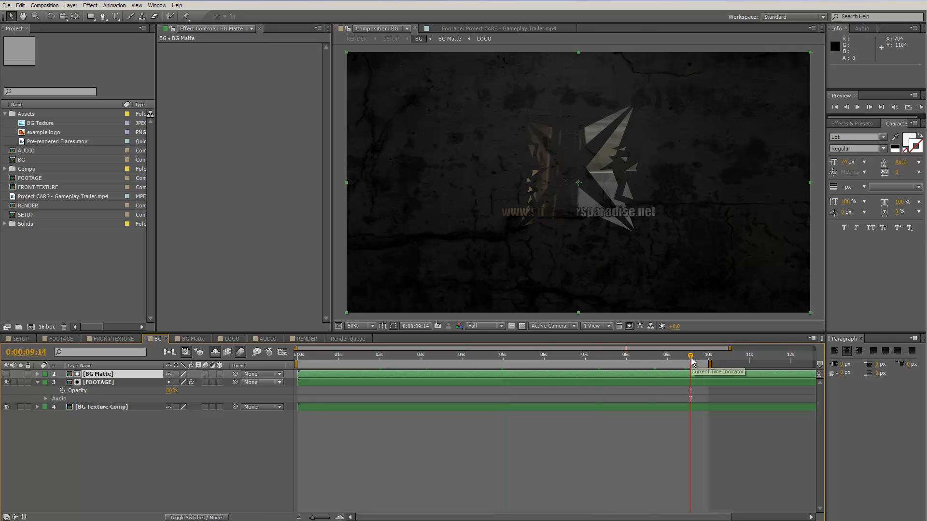
# Show the Title/Action Safe guides over the example logo in LOGO, and open the file import dialog, cancelling it without importing
pyautogui.click(190, 339)
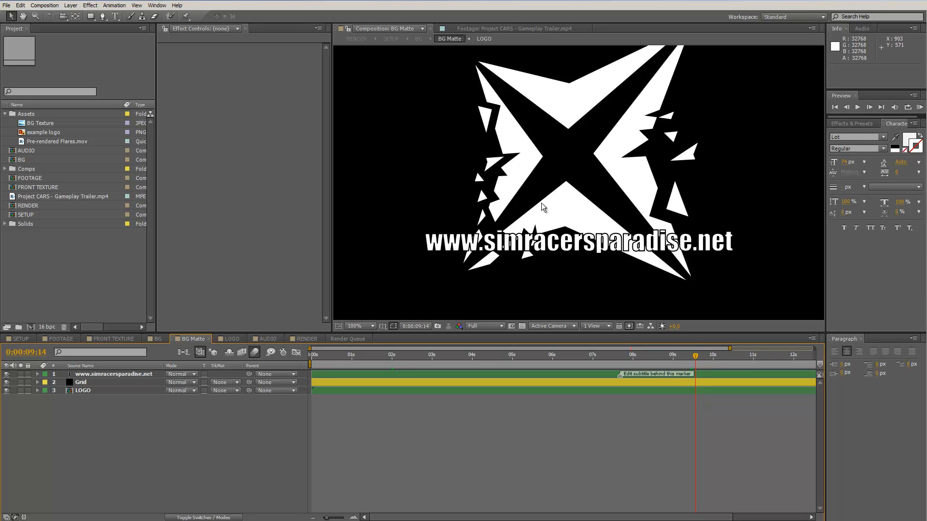
pyautogui.doubleClick(85, 391)
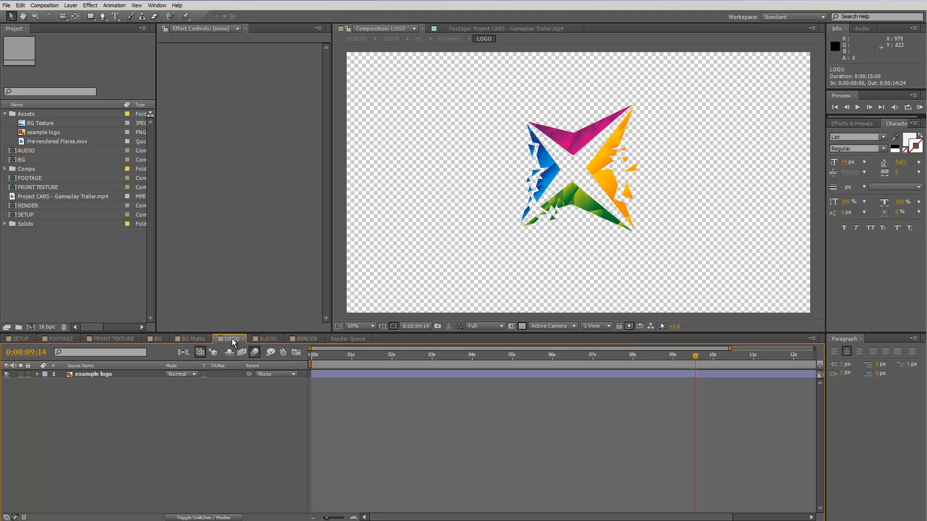
pyautogui.click(103, 375)
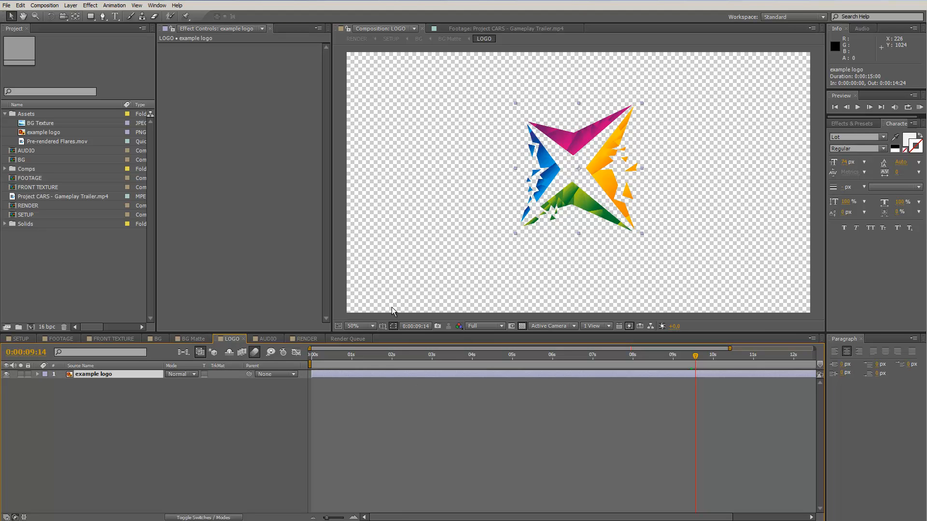
pyautogui.click(383, 326)
pyautogui.click(405, 335)
pyautogui.scroll(-1, 610, 199)
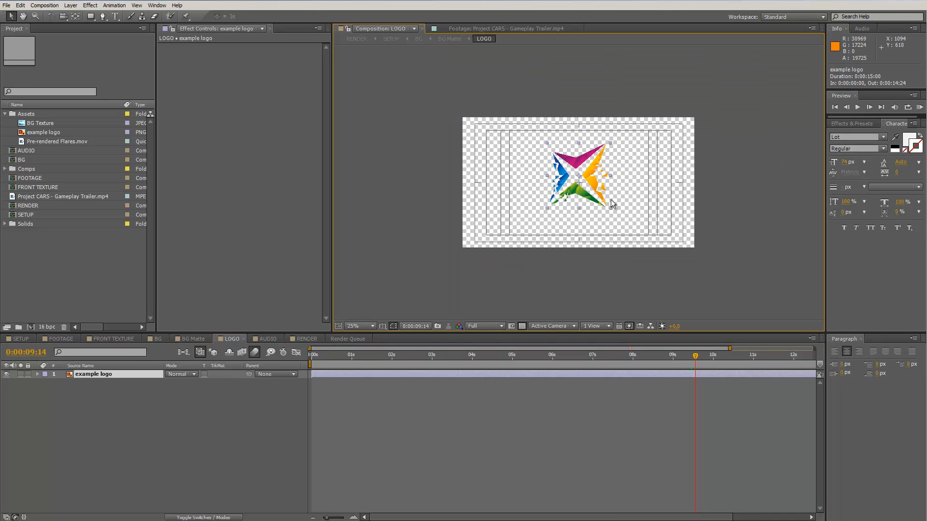
pyautogui.doubleClick(91, 261)
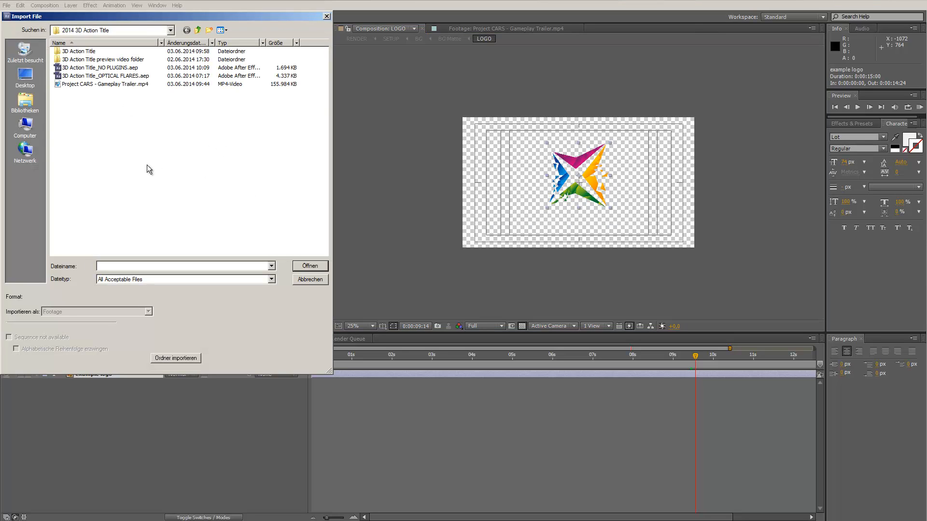
pyautogui.click(327, 17)
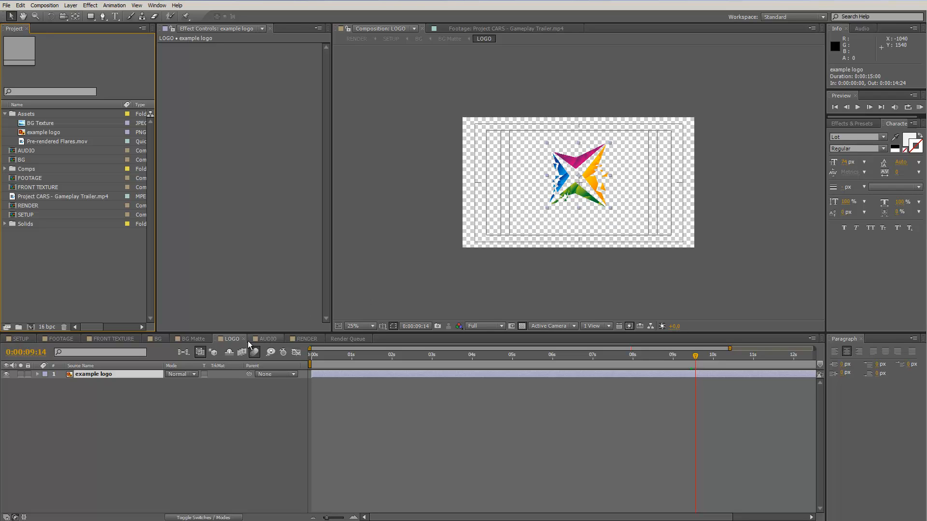
# Review the title and background logo in the RENDER composition at several times, including 0:00:06:00 and 0:00:06:09
pyautogui.click(202, 338)
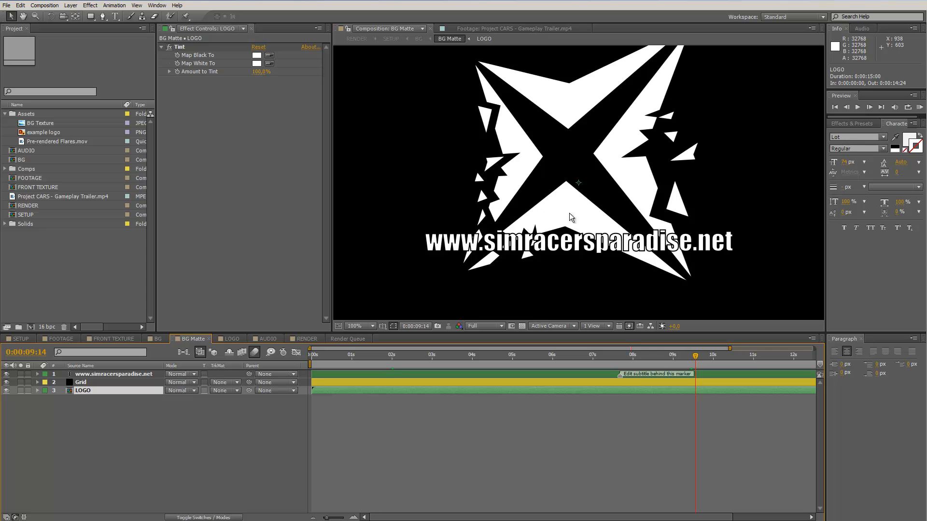
pyautogui.click(305, 339)
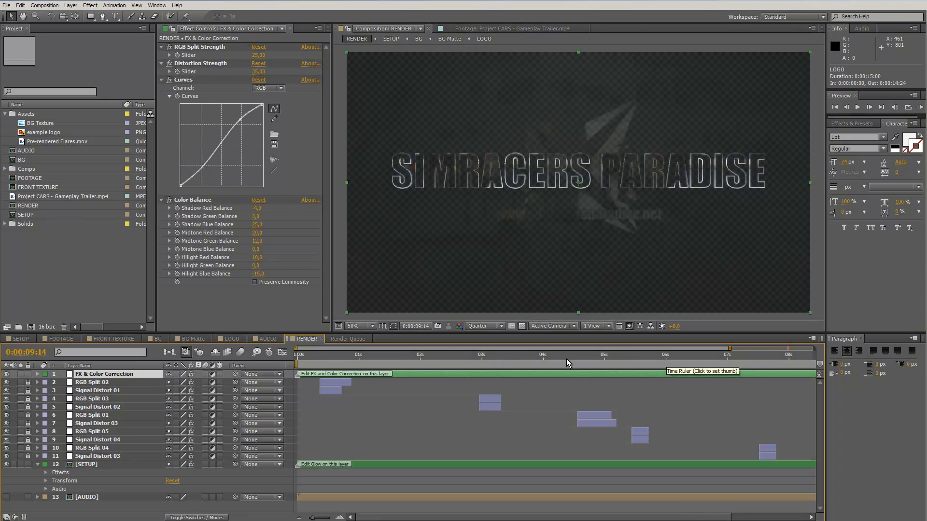
pyautogui.click(665, 357)
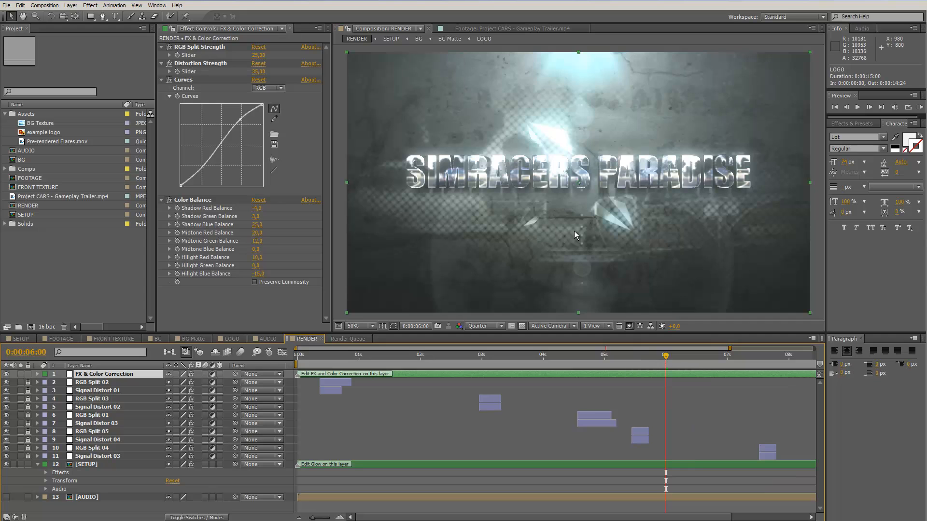
pyautogui.moveTo(665, 356); pyautogui.dragTo(688, 356)
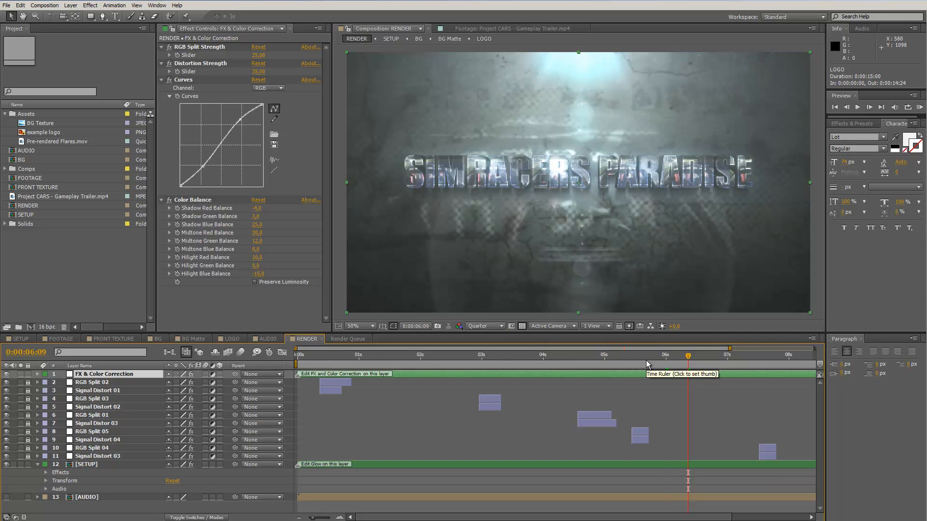
pyautogui.click(780, 358)
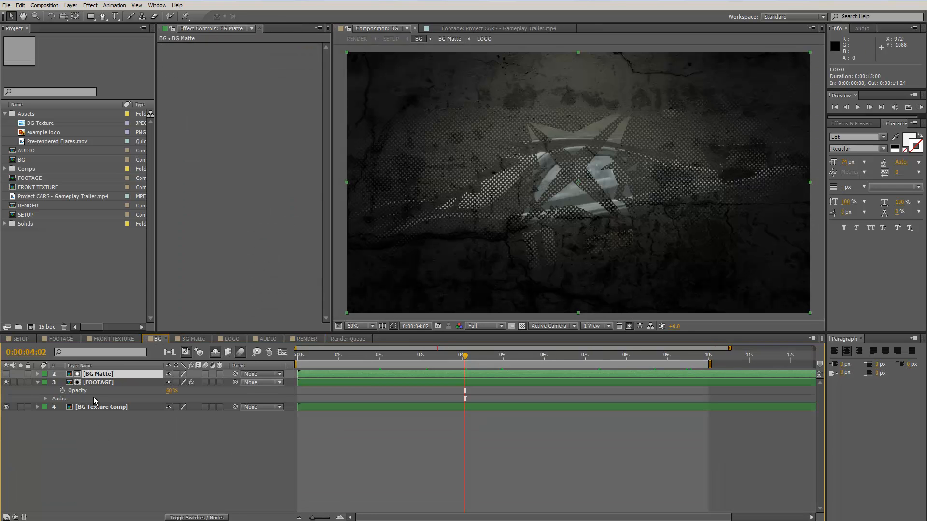
# Check the background FOOTAGE layer in BG without its Tint effect, turn it back on, and lower Amount to Tint to about 20%
pyautogui.click(108, 383)
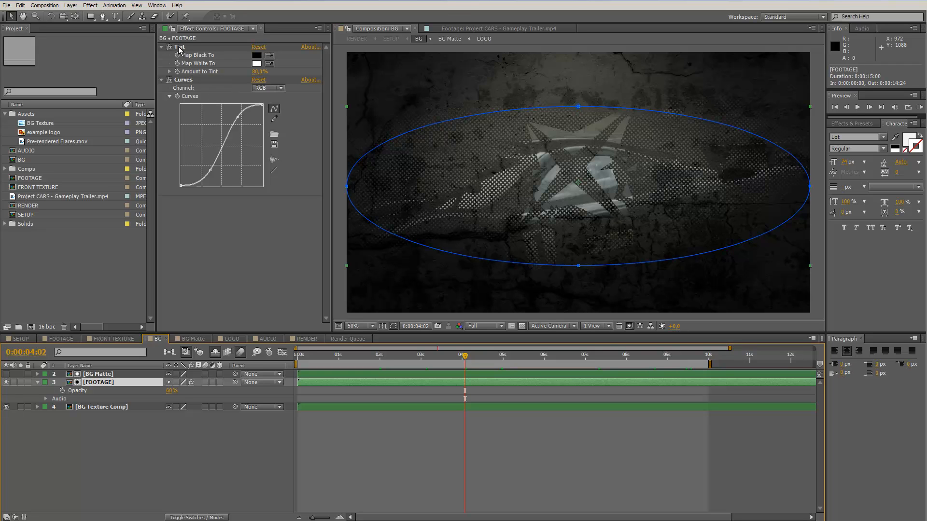
pyautogui.click(170, 51)
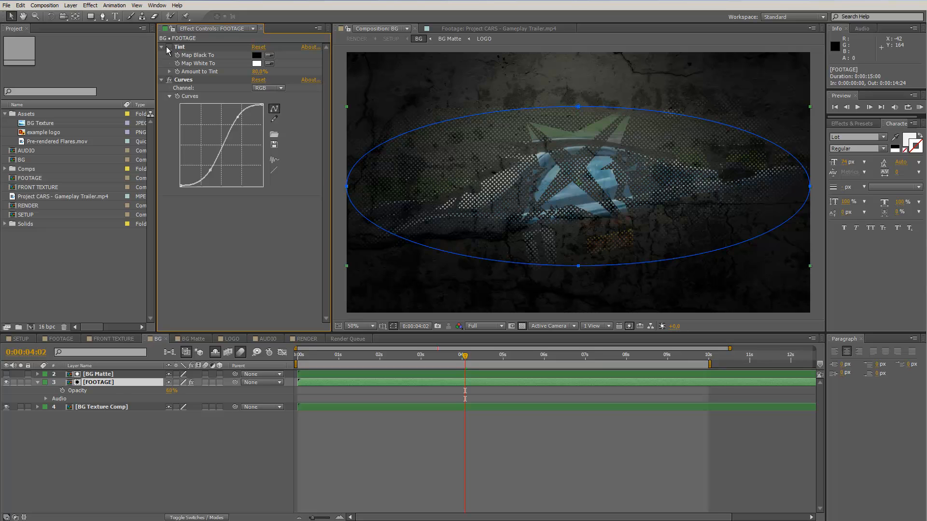
pyautogui.click(169, 47)
pyautogui.moveTo(259, 72); pyautogui.dragTo(211, 79)
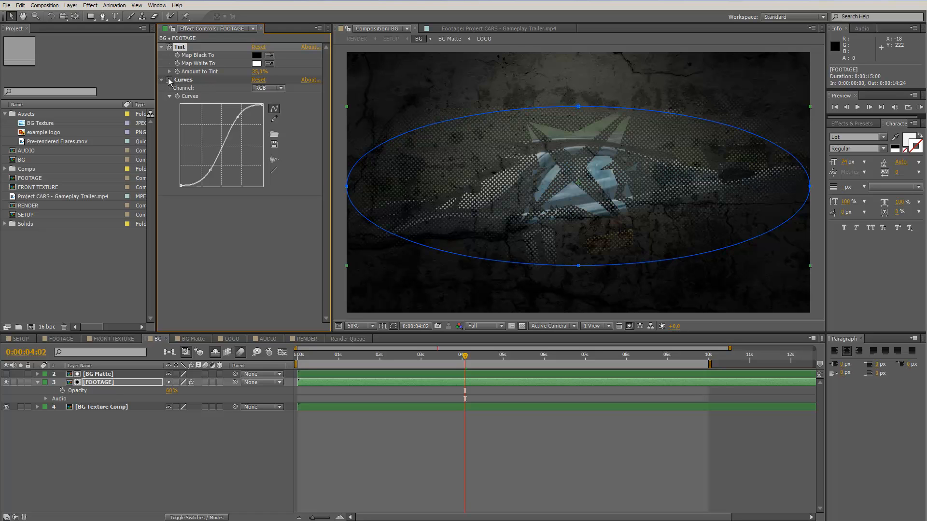
# Compare the background footage in BG with and without its Curves effect, leaving Curves enabled
pyautogui.click(168, 81)
pyautogui.click(169, 81)
pyautogui.click(169, 81)
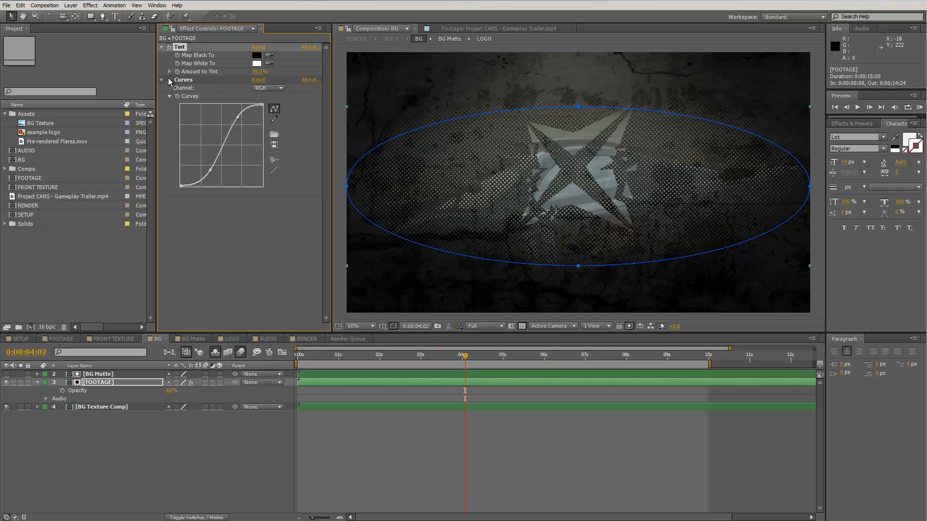
pyautogui.click(169, 80)
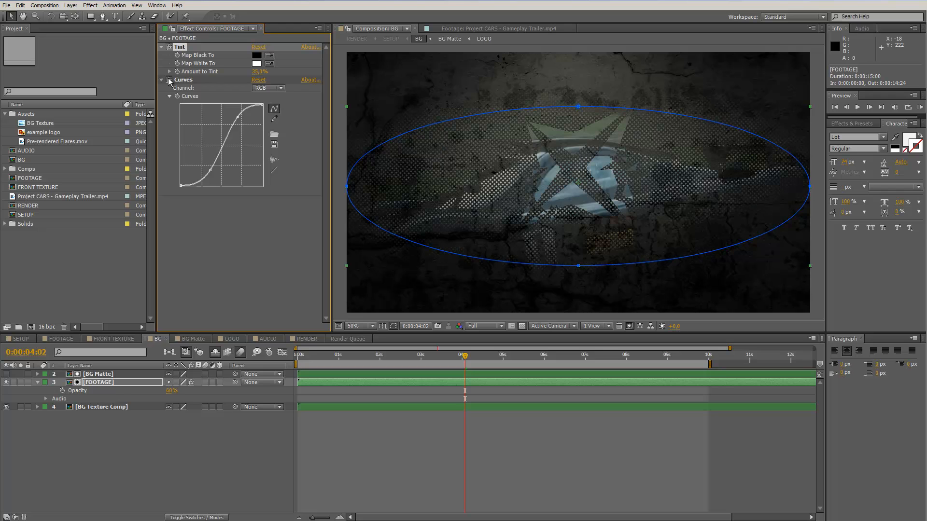
# Hide the LOGO layer in BG Matte and check the website subtitle around 0:00:09:10
pyautogui.click(196, 339)
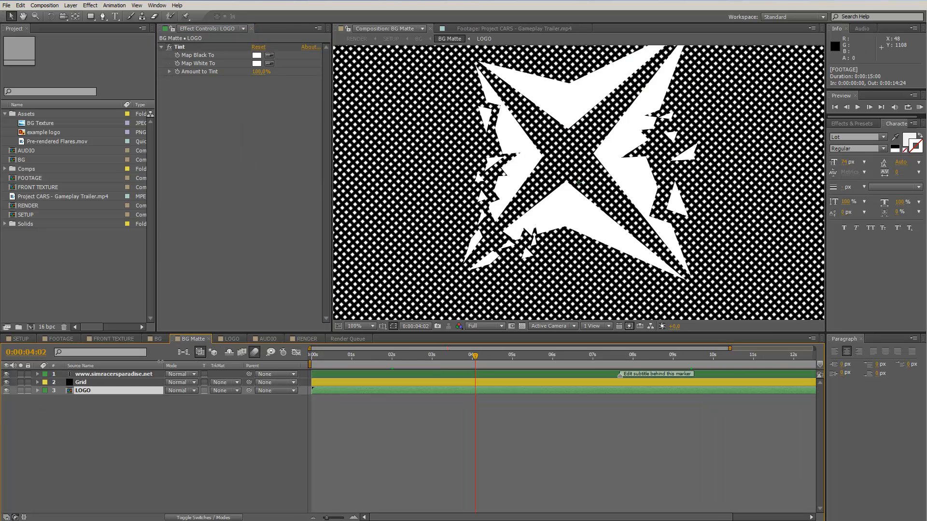
pyautogui.click(6, 391)
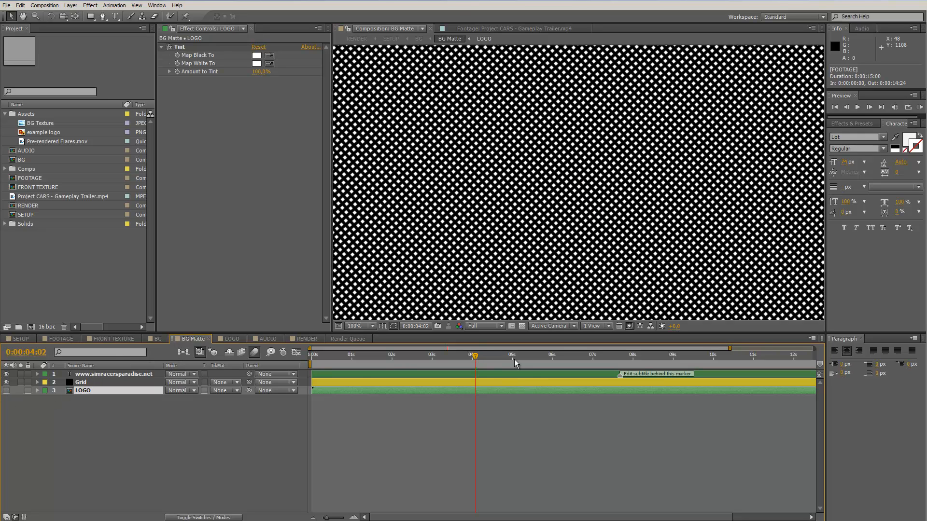
pyautogui.click(534, 358)
pyautogui.moveTo(535, 361); pyautogui.dragTo(690, 356)
pyautogui.click(610, 358)
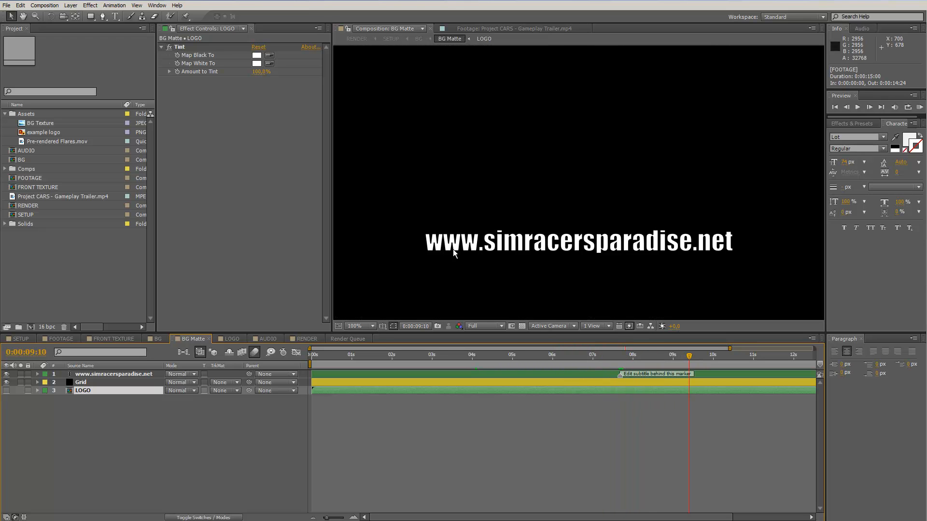
# Open the AUDIO composition, look up the music track shortcut in the template's Links folder, and return to the composition's start
pyautogui.click(230, 338)
pyautogui.click(273, 341)
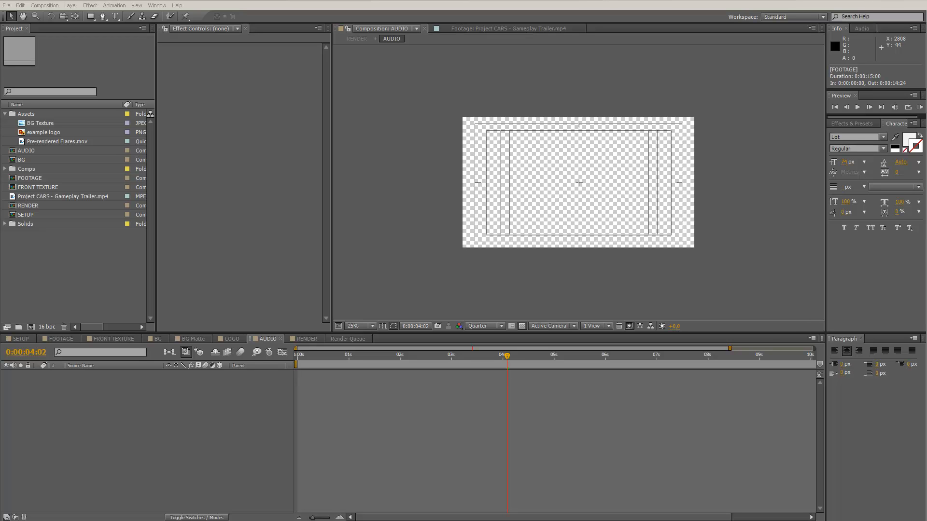
pyautogui.moveTo(926, 132); pyautogui.dragTo(387, 146)
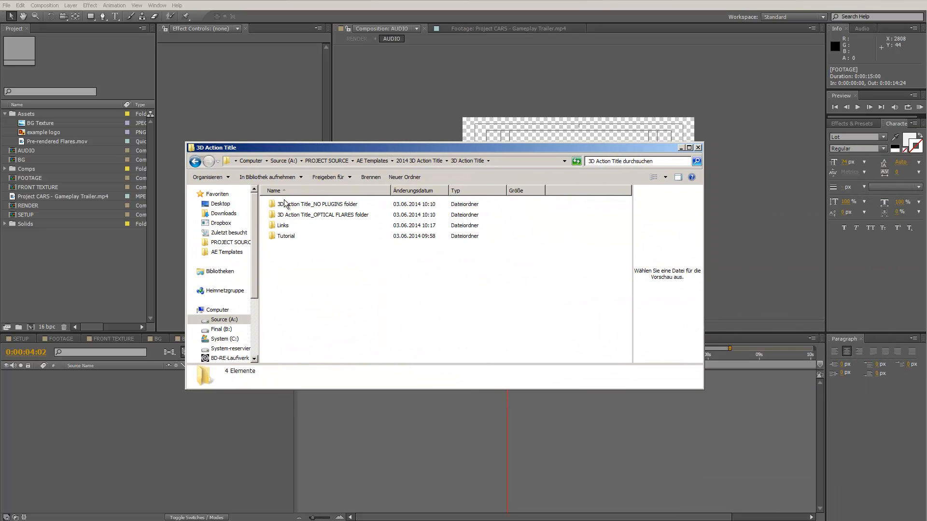
pyautogui.doubleClick(281, 225)
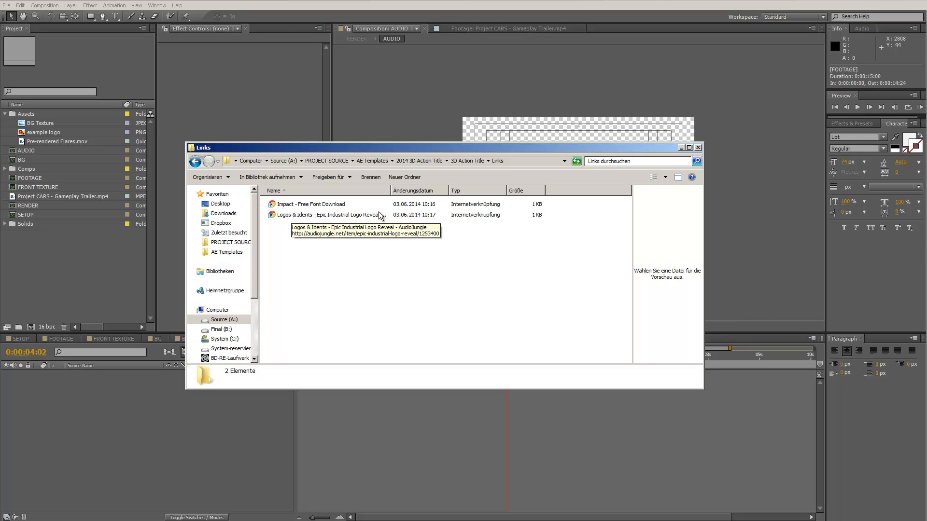
pyautogui.moveTo(385, 149); pyautogui.dragTo(926, 150)
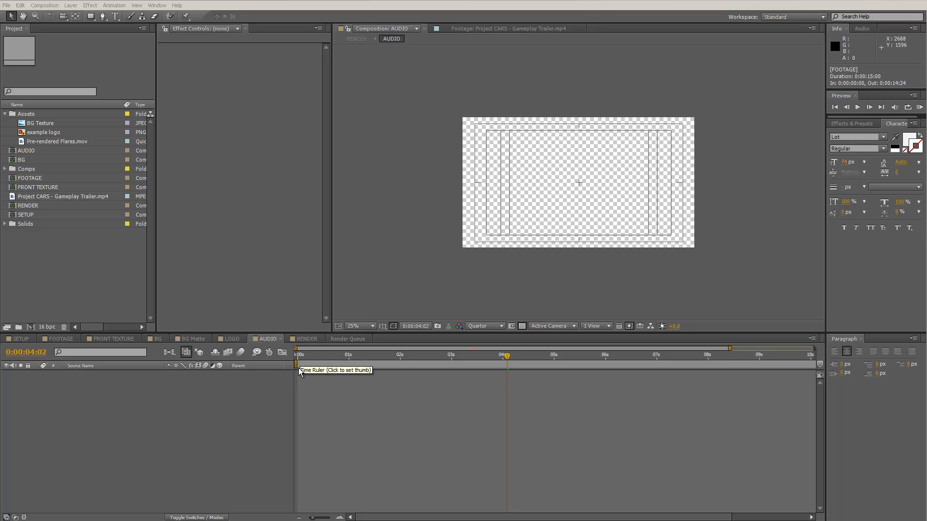
pyautogui.click(297, 355)
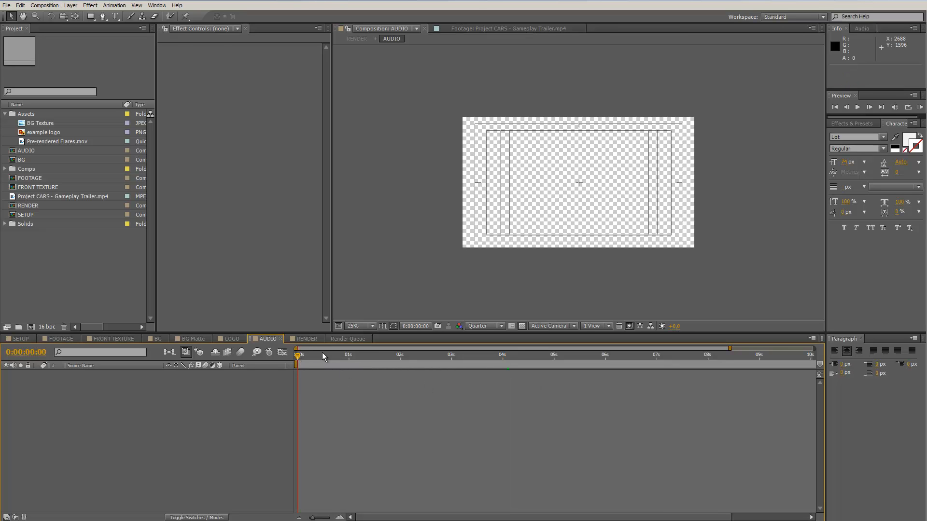
# Review the opening of the RENDER composition from its first second up to 0:00:01:10
pyautogui.click(308, 338)
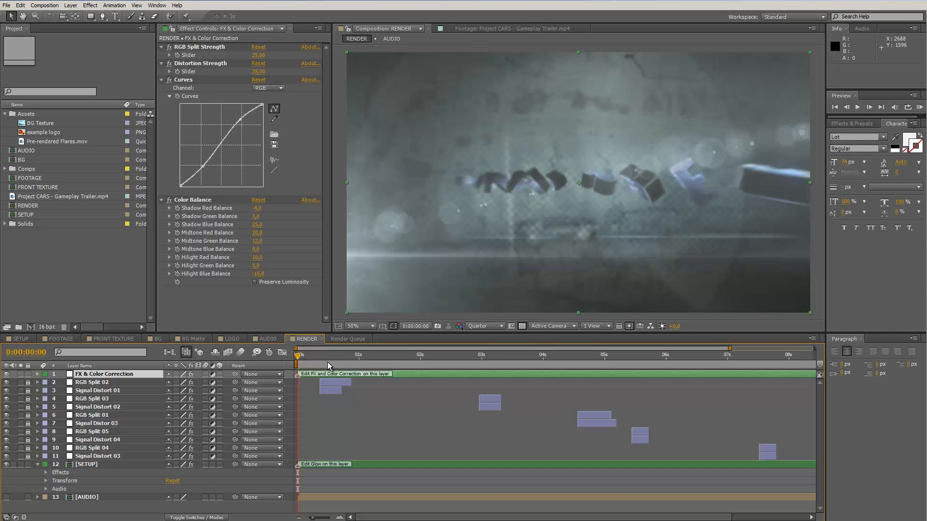
pyautogui.click(314, 353)
pyautogui.moveTo(315, 353); pyautogui.dragTo(359, 355)
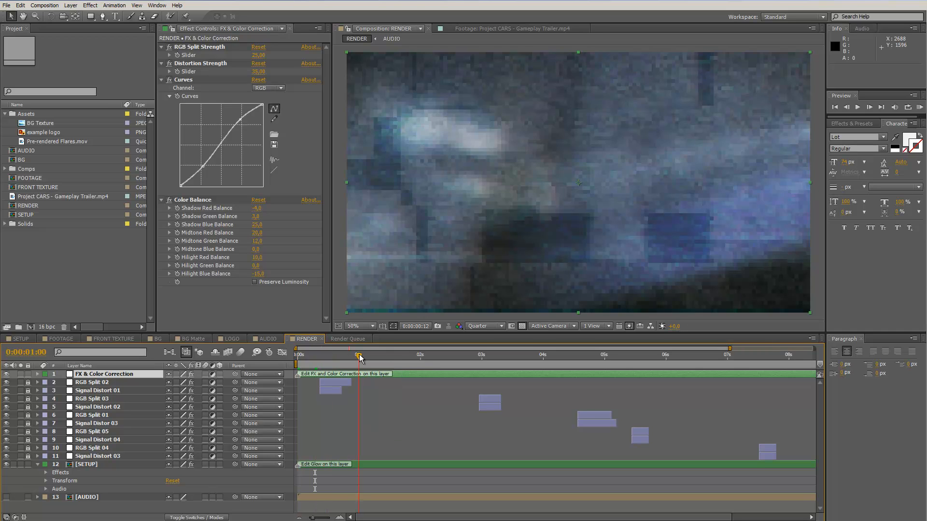
pyautogui.click(383, 355)
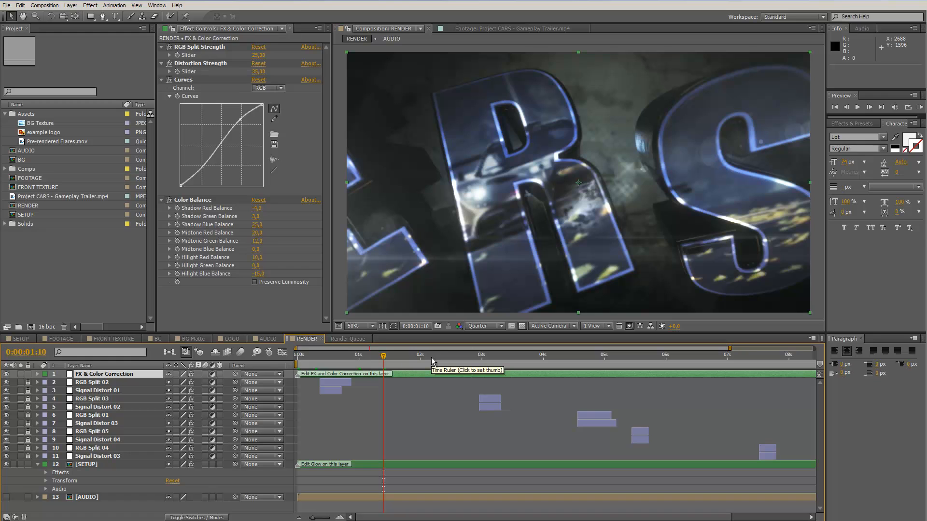
# Collapse the SETUP layer's properties in RENDER and bring up the FX & Color Correction layer's effect settings
pyautogui.click(38, 464)
pyautogui.click(93, 487)
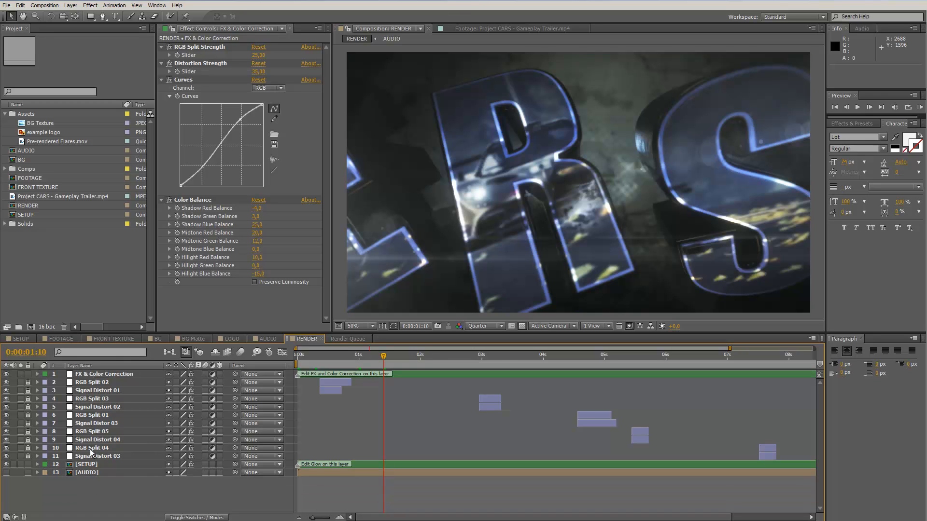
pyautogui.click(92, 376)
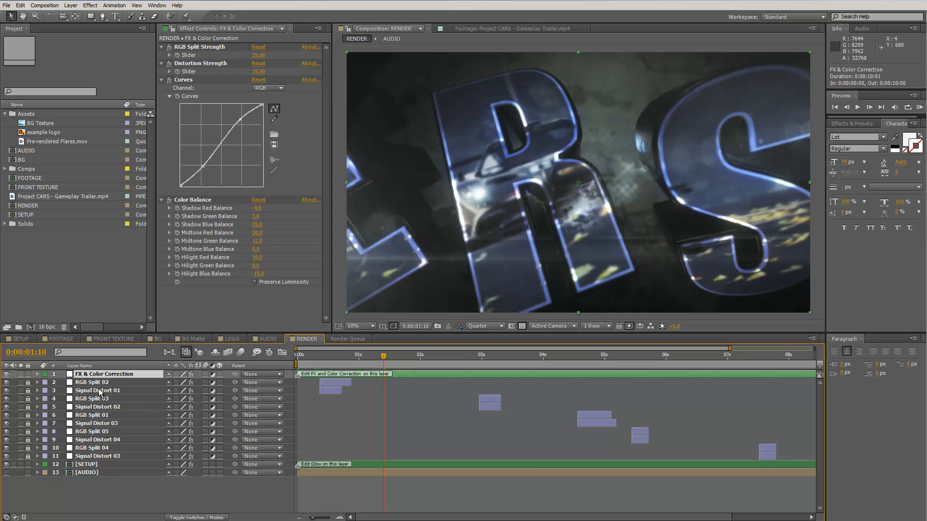
pyautogui.click(414, 400)
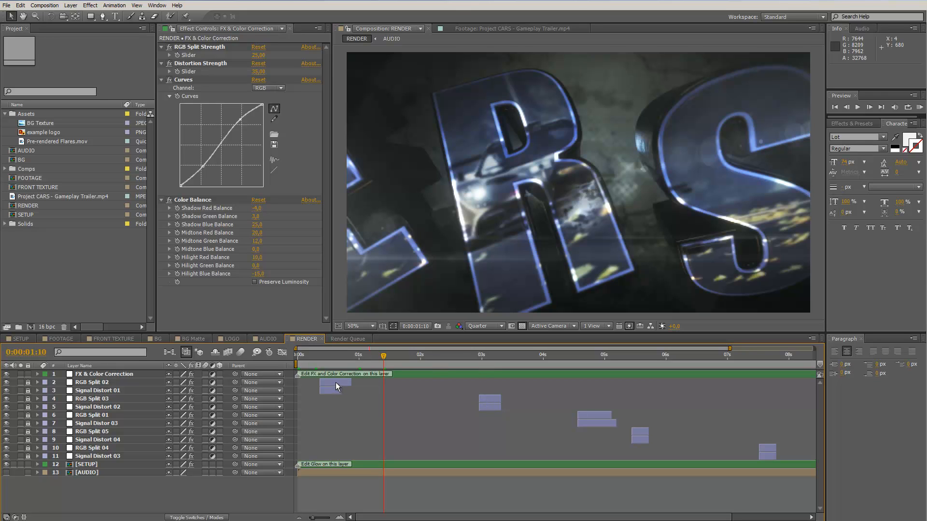
# At 0:00:03:03 in RENDER, try RGB Split Strength on FX & Color Correction at 100 and at 0
pyautogui.click(487, 357)
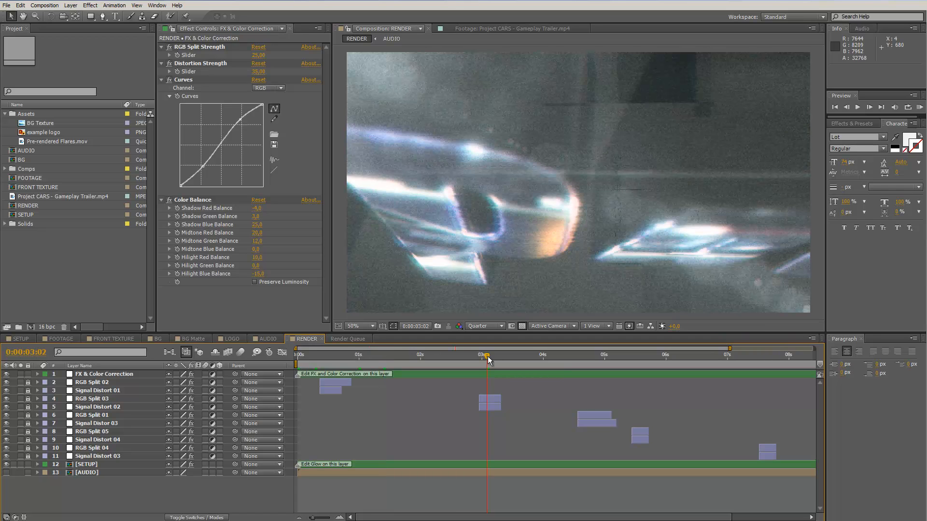
pyautogui.moveTo(488, 358); pyautogui.dragTo(492, 357)
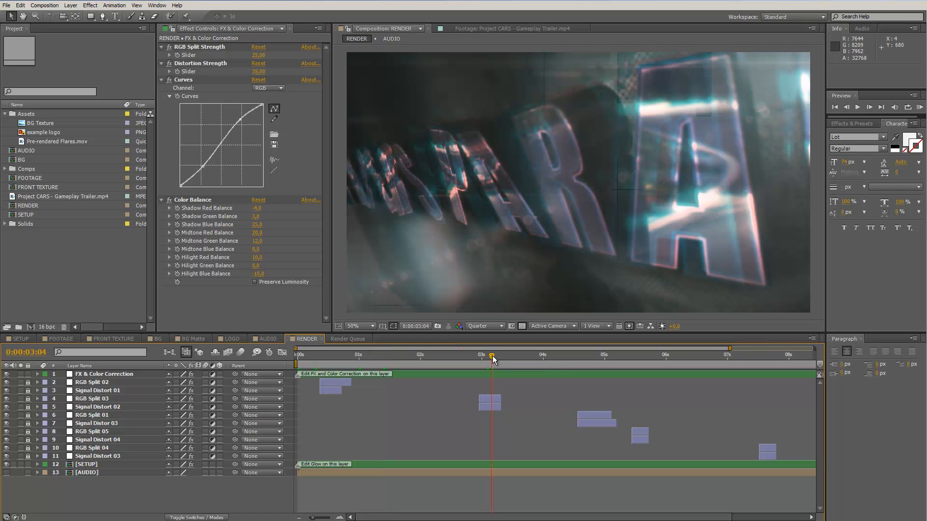
pyautogui.moveTo(492, 356); pyautogui.dragTo(489, 360)
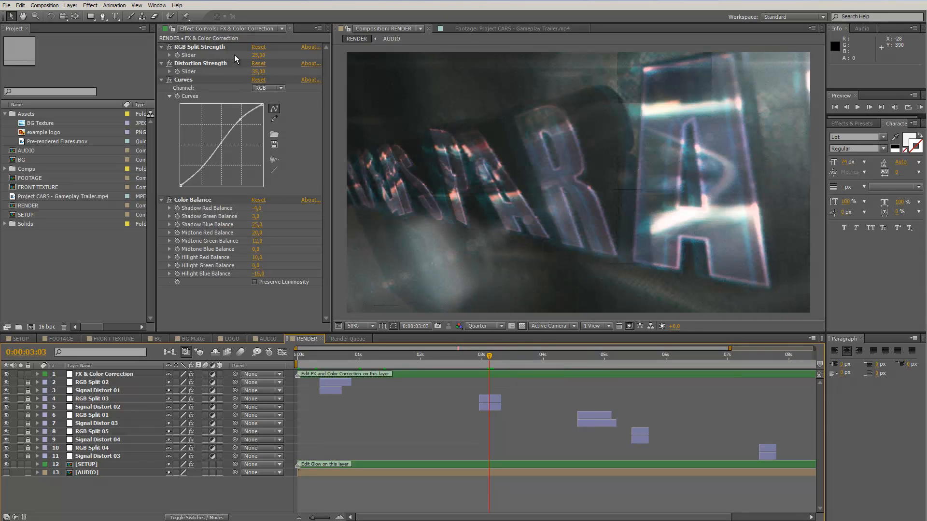
pyautogui.click(257, 55)
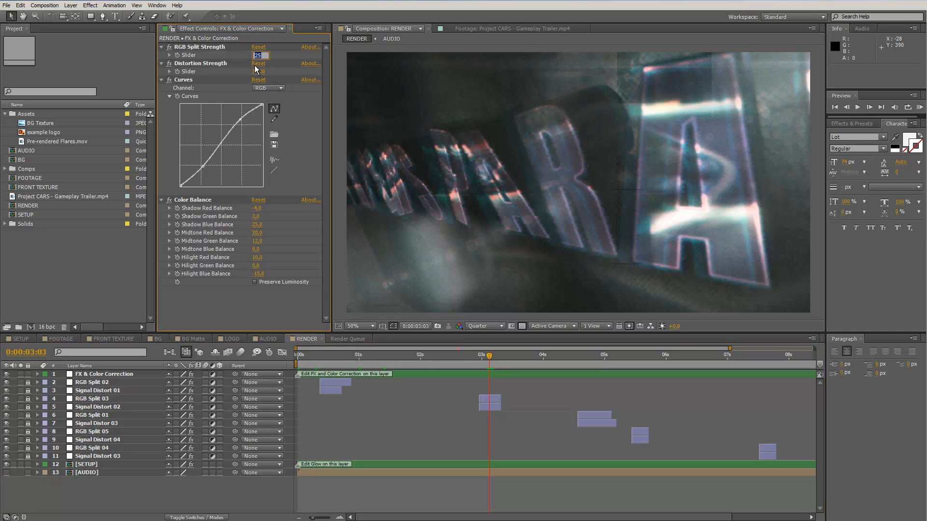
pyautogui.write('100')
pyautogui.press('Return')
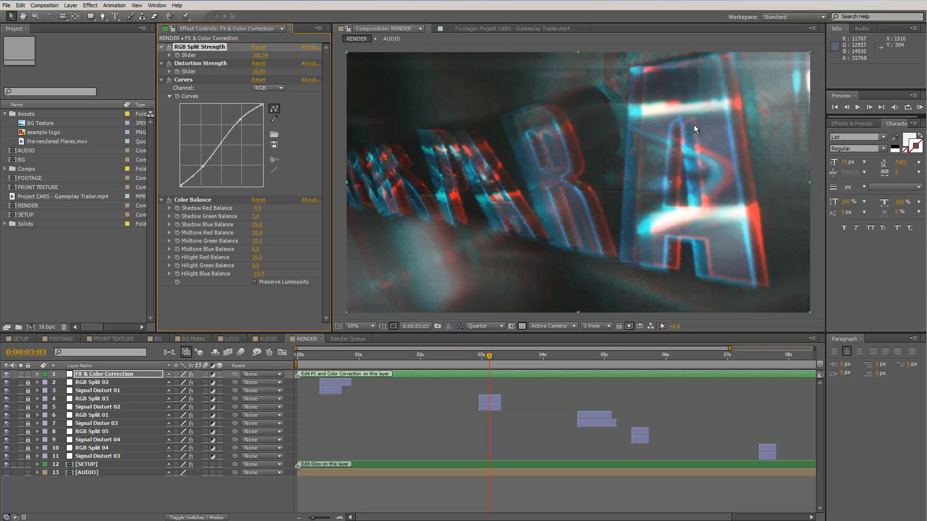
pyautogui.click(264, 55)
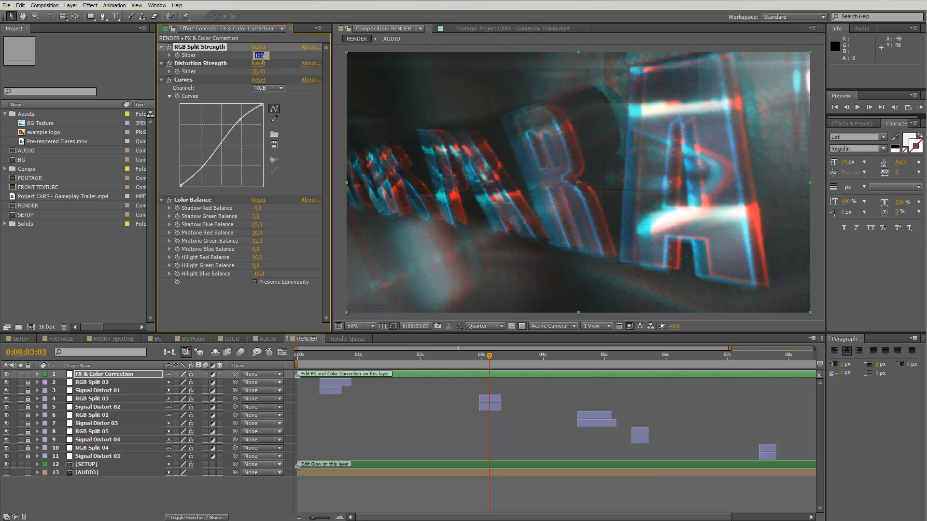
pyautogui.write('0')
pyautogui.press('Return')
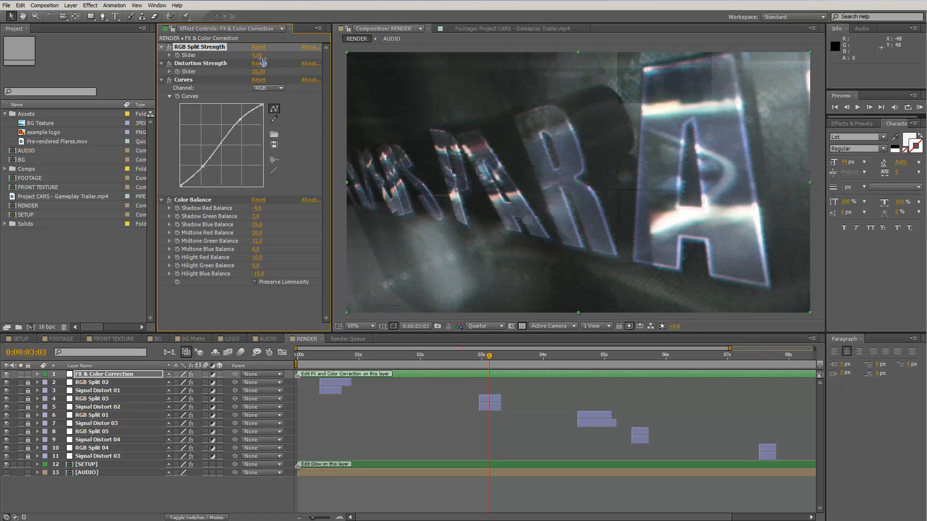
# Try Distortion Strength on FX & Color Correction at 100 and at 0
pyautogui.click(259, 71)
pyautogui.write('100')
pyautogui.press('Return')
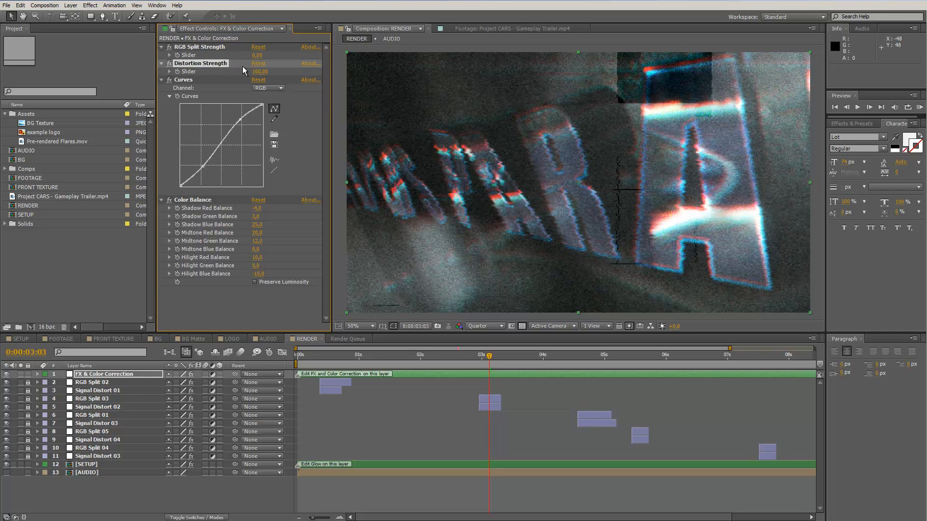
pyautogui.click(266, 72)
pyautogui.press('Return')
# Check RENDER without RGB split and distortion at 0:00:04:02, 0:00:04:21, 0:00:05:01 and 0:00:03:05
pyautogui.click(519, 358)
pyautogui.click(547, 357)
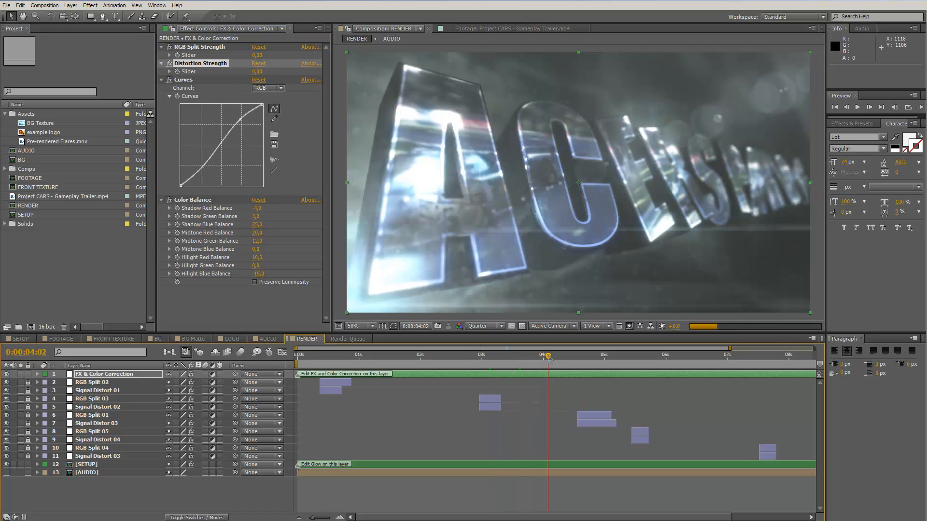
pyautogui.moveTo(580, 359); pyautogui.dragTo(595, 356)
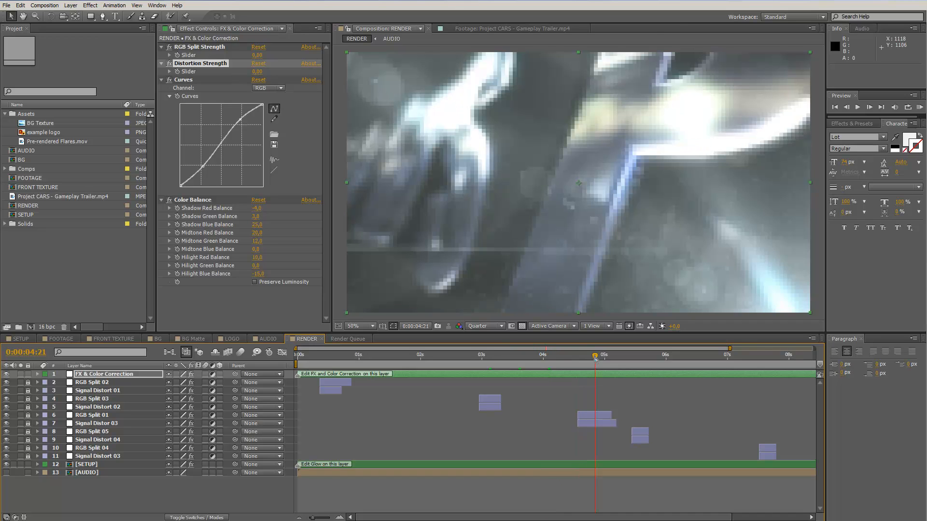
pyautogui.click(607, 357)
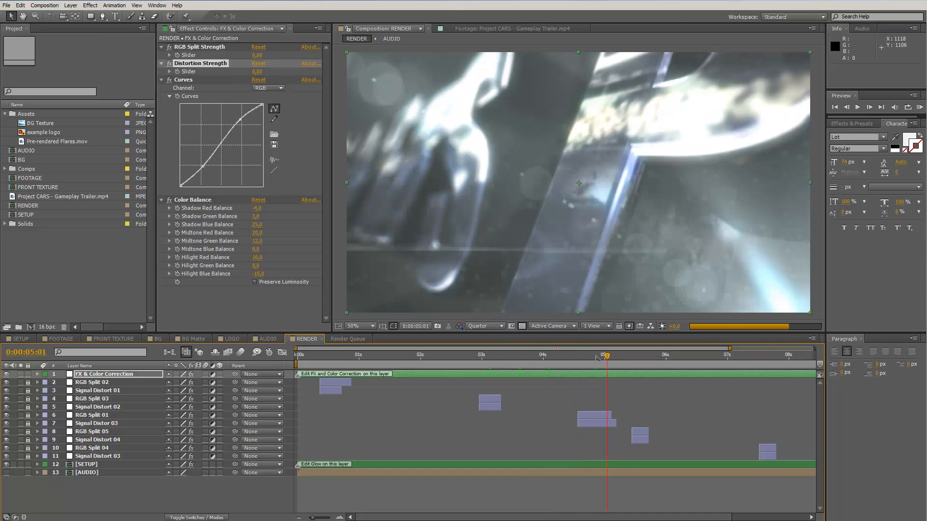
pyautogui.click(494, 358)
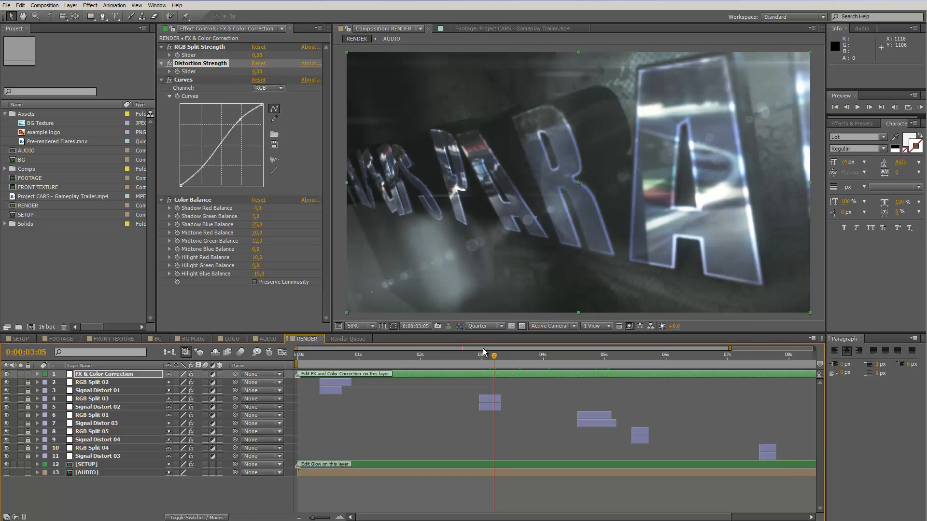
# Set RGB Split Strength to 25 and Distortion Strength to 35 on the FX & Color Correction layer
pyautogui.click(258, 55)
pyautogui.write('25')
pyautogui.click(257, 71)
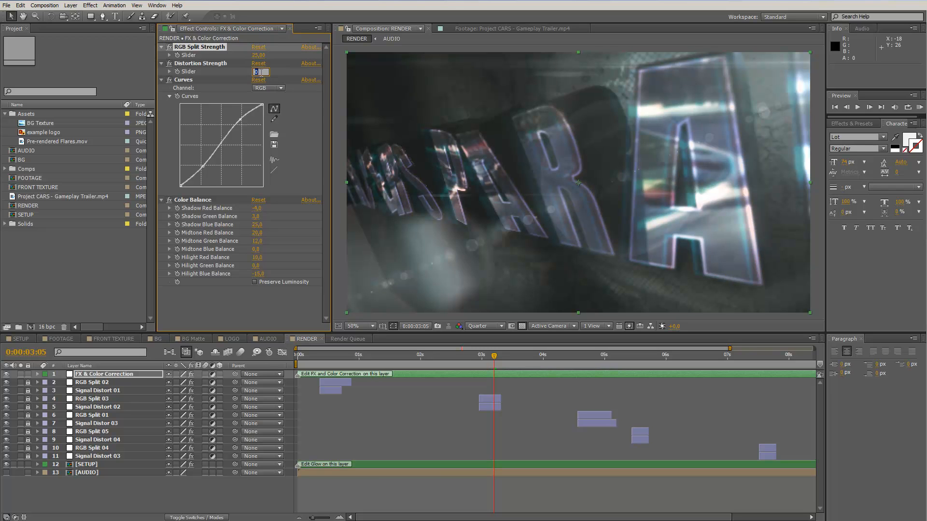
pyautogui.write('35')
pyautogui.press('Return')
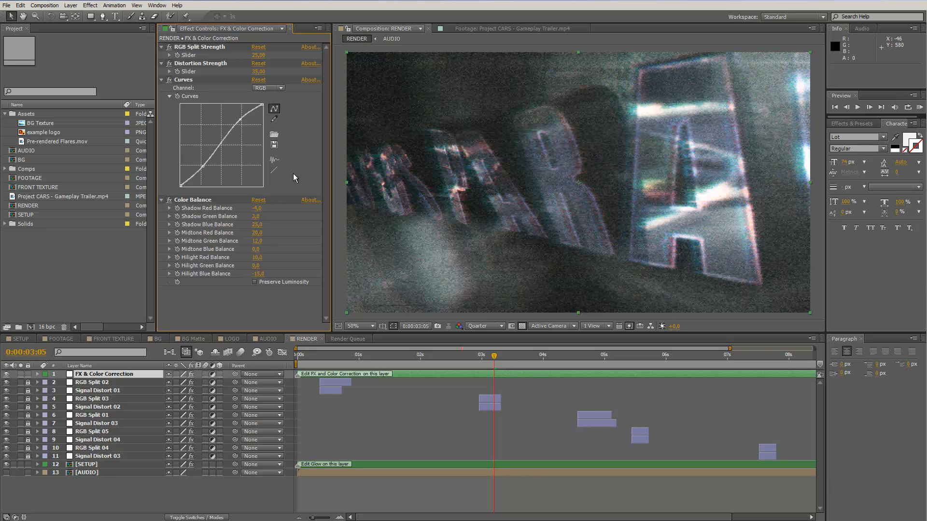
# Disable Curves and Color Balance on FX & Color Correction and compare the uncorrected frame at 0:00:03:14 with SETUP
pyautogui.click(192, 80)
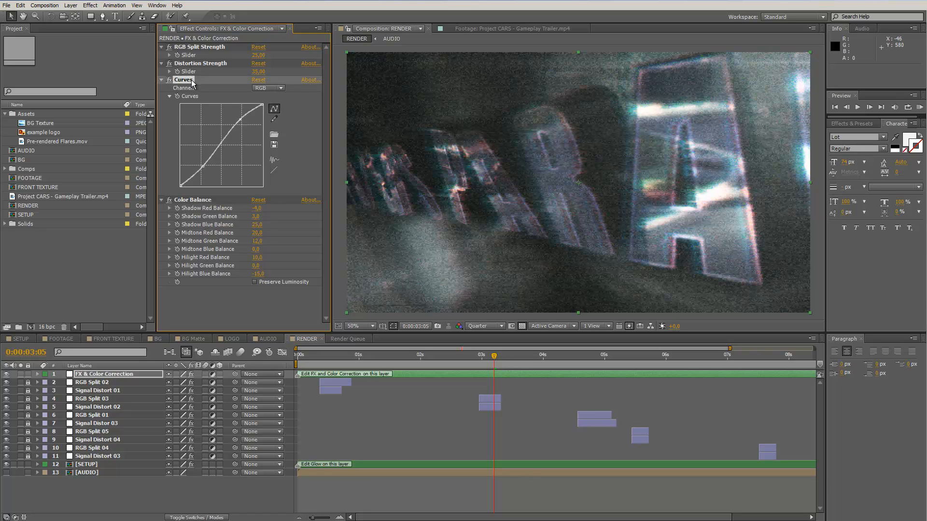
pyautogui.click(169, 79)
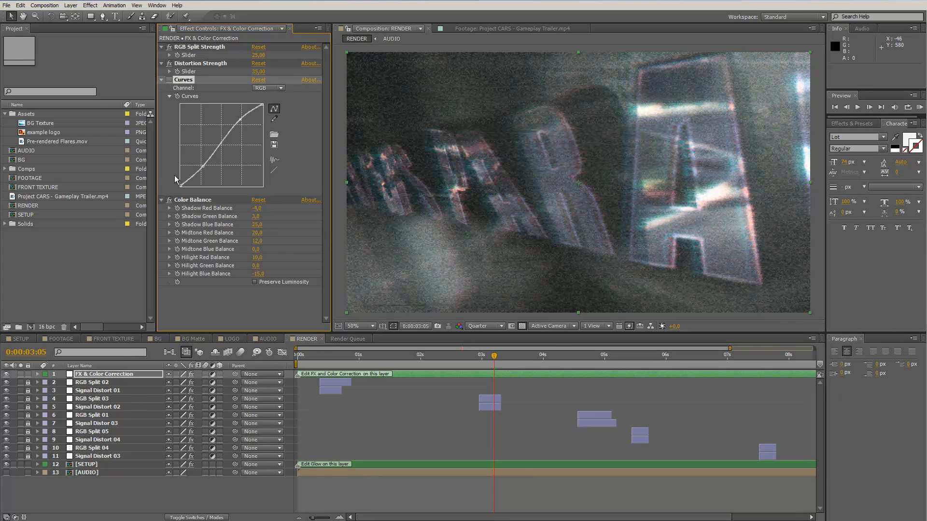
pyautogui.click(169, 199)
pyautogui.click(516, 356)
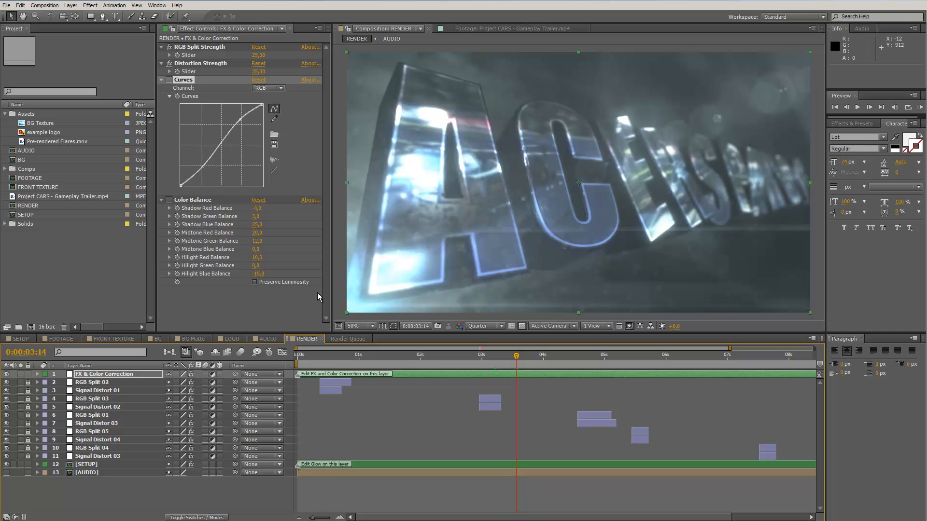
pyautogui.click(26, 338)
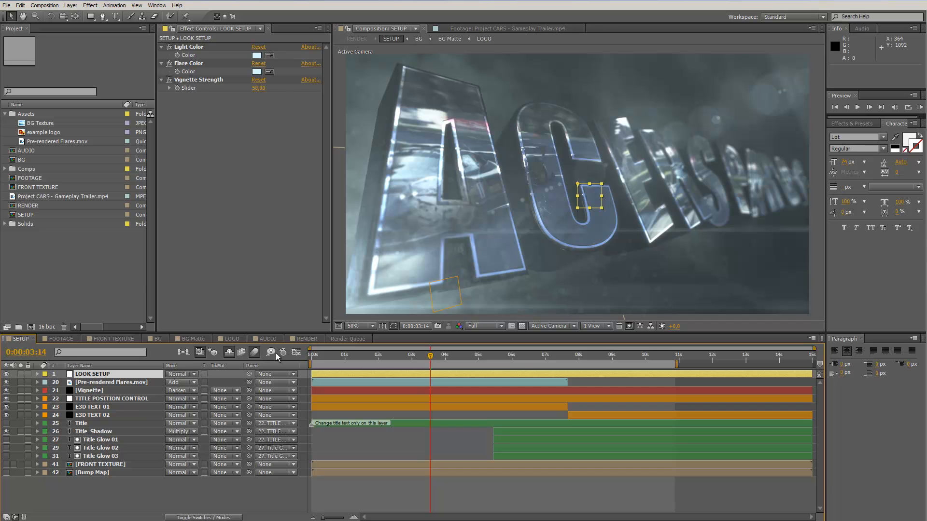
pyautogui.click(301, 340)
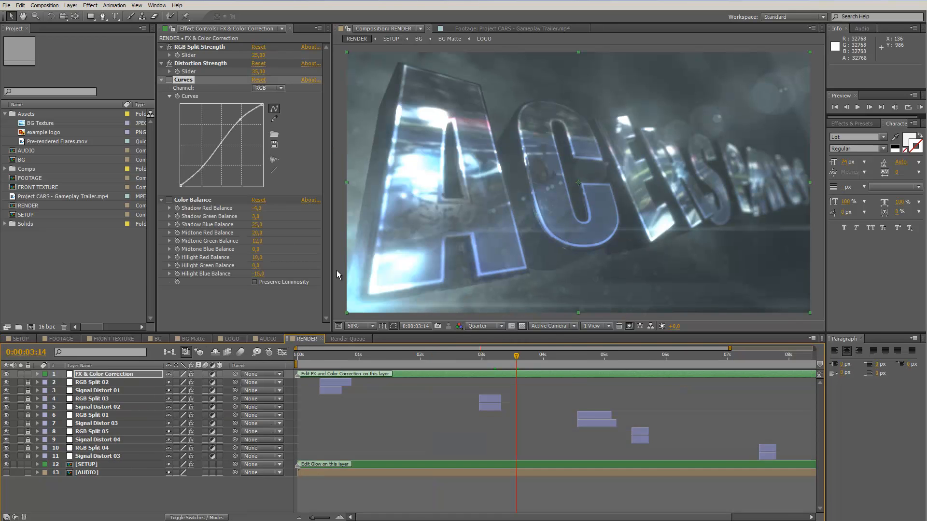
# Re-enable Curves on FX & Color Correction and slightly raise the midpoint of its Blue channel
pyautogui.click(171, 82)
pyautogui.click(171, 82)
pyautogui.click(171, 81)
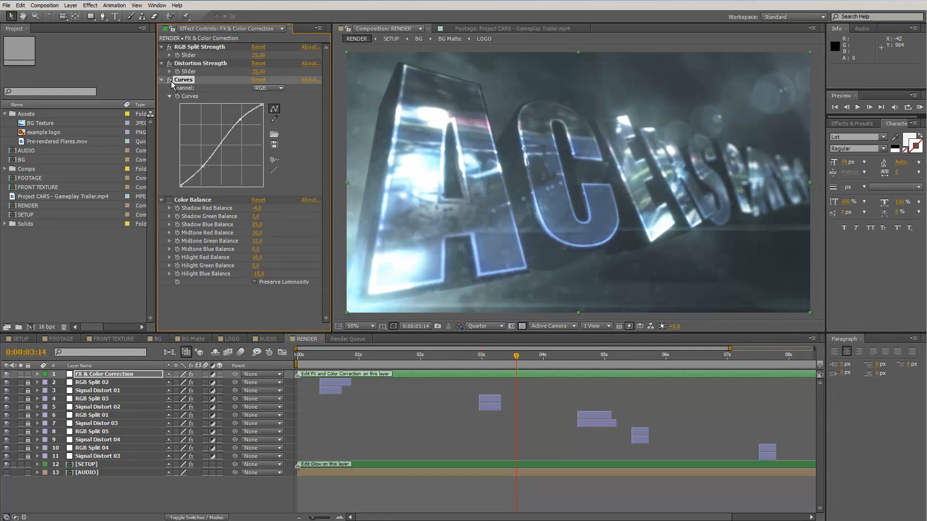
pyautogui.click(170, 81)
pyautogui.click(280, 89)
pyautogui.click(266, 106)
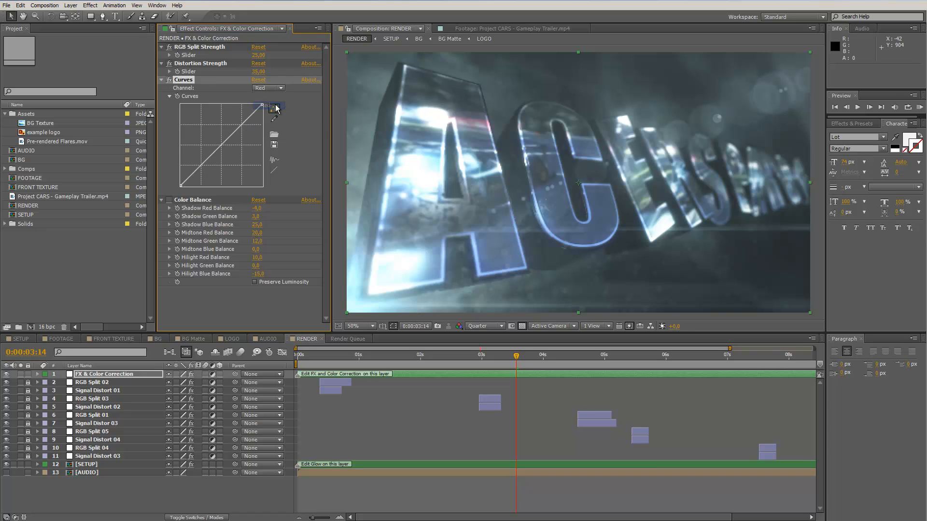
pyautogui.click(271, 88)
pyautogui.click(268, 113)
pyautogui.click(275, 88)
pyautogui.click(265, 121)
pyautogui.moveTo(222, 145); pyautogui.dragTo(222, 144)
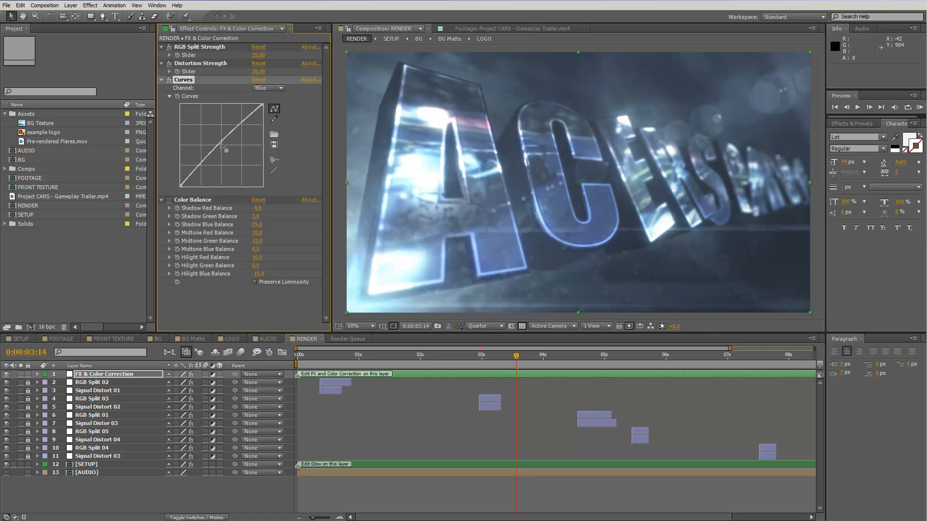
# Re-enable and reset Color Balance, set Shadow Red Balance to 14, and slightly raise Hilight Blue Balance
pyautogui.click(169, 200)
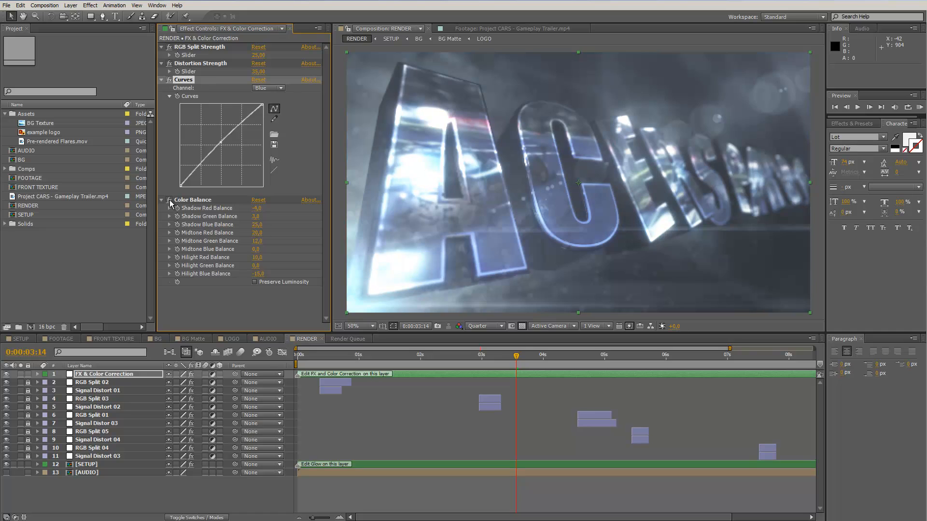
pyautogui.click(258, 200)
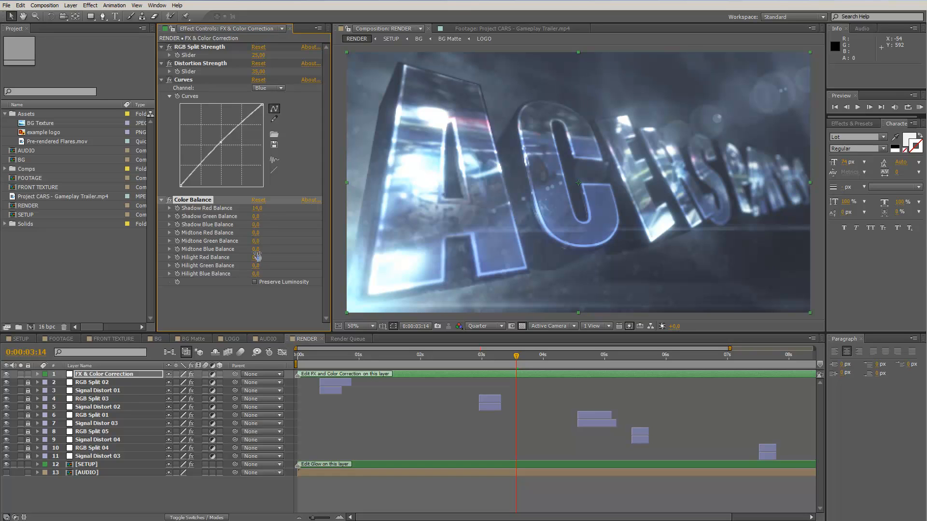
pyautogui.moveTo(256, 275); pyautogui.dragTo(262, 272)
# At 0:00:04:05 in RENDER, lower Midtone Red Balance, set Shadow Blue Balance to -7, and slightly raise Shadow Green Balance
pyautogui.moveTo(516, 356); pyautogui.dragTo(533, 357)
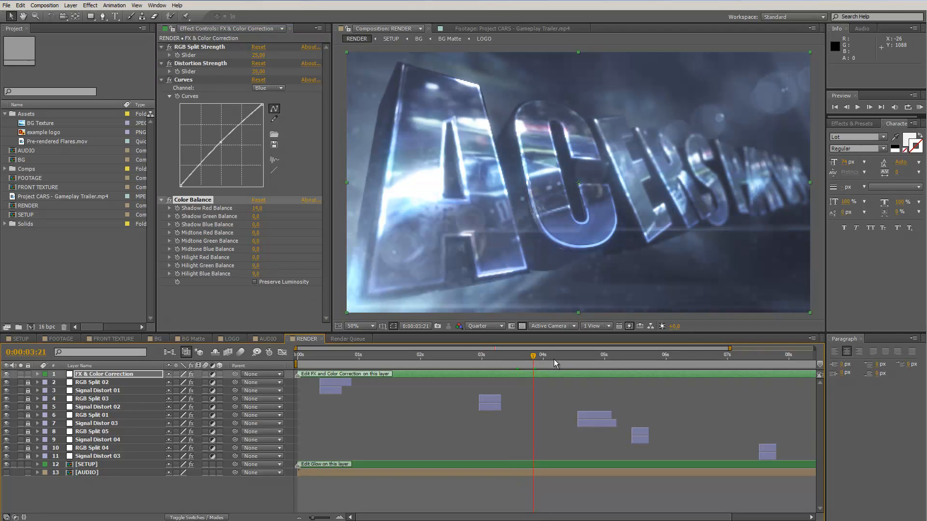
pyautogui.click(554, 355)
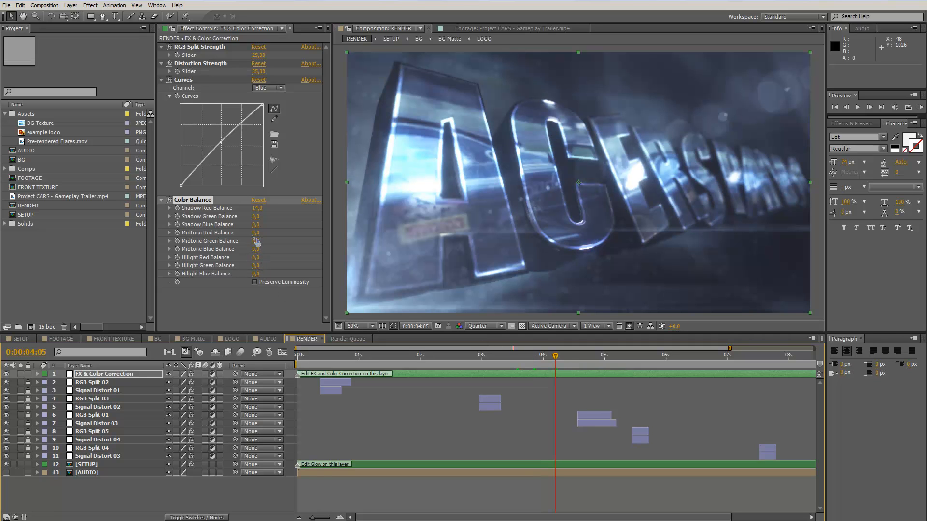
pyautogui.moveTo(255, 232); pyautogui.dragTo(267, 232)
pyautogui.moveTo(257, 224); pyautogui.dragTo(253, 224)
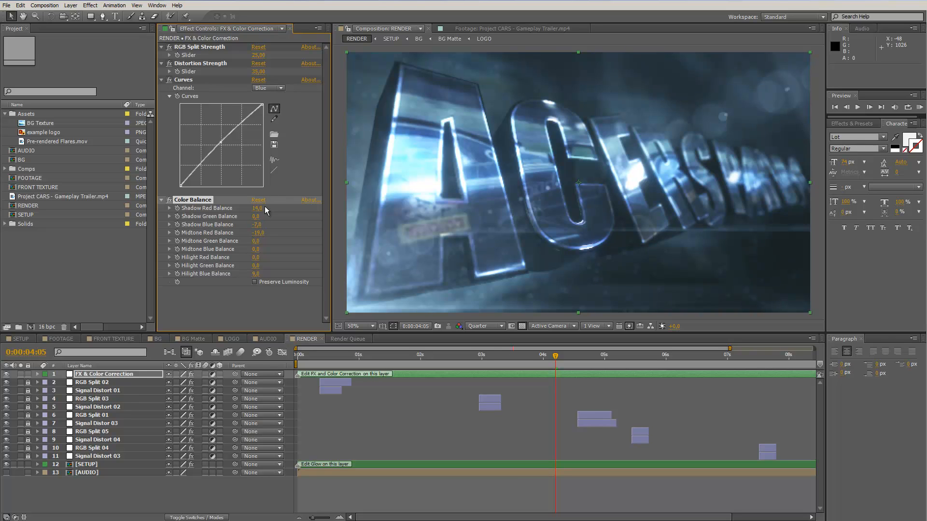
# Inspect the SIMRACERS PARADISE title in RENDER at 0:00:06:00 in Full resolution, at 50% and 100% zoom
pyautogui.moveTo(630, 354); pyautogui.dragTo(651, 353)
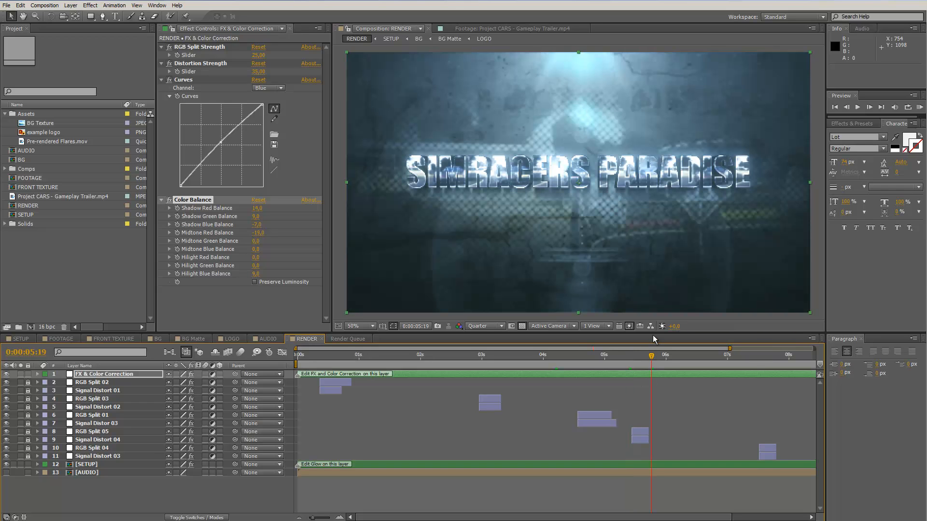
pyautogui.click(666, 356)
pyautogui.click(485, 327)
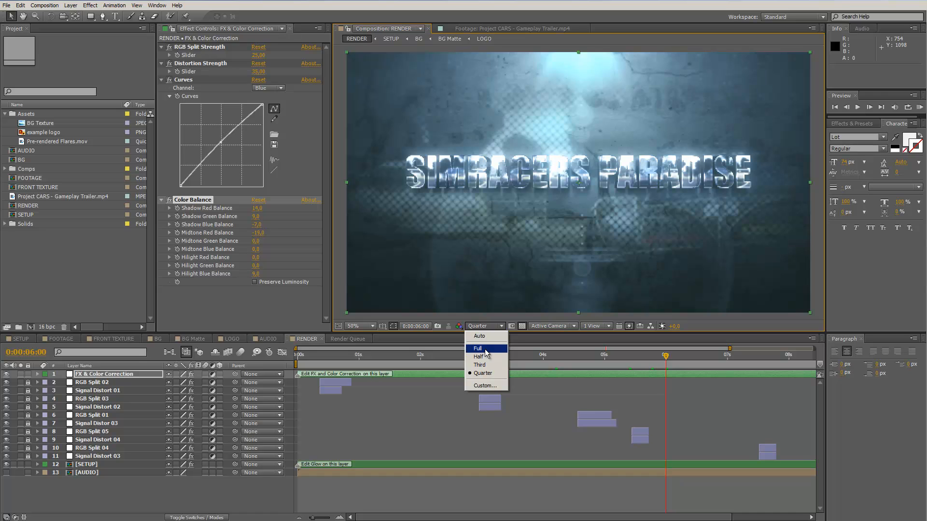
pyautogui.click(485, 350)
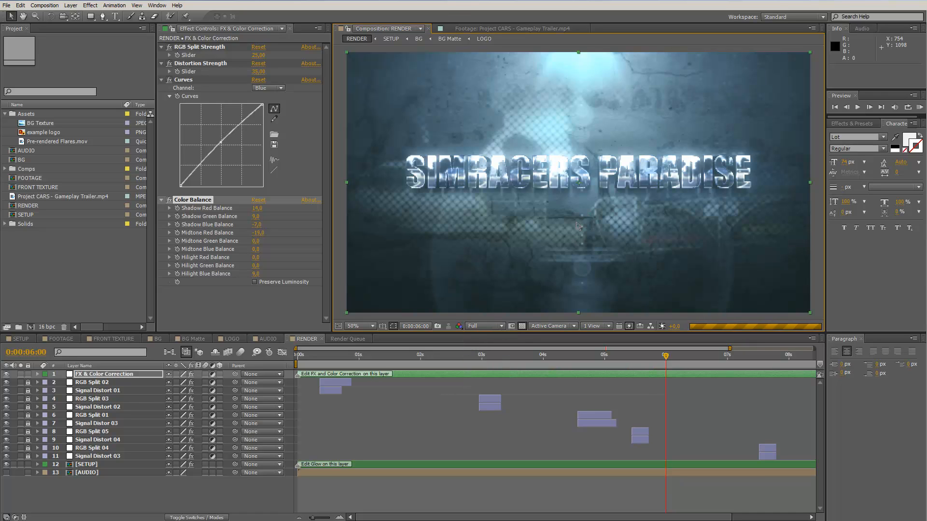
pyautogui.press('.')
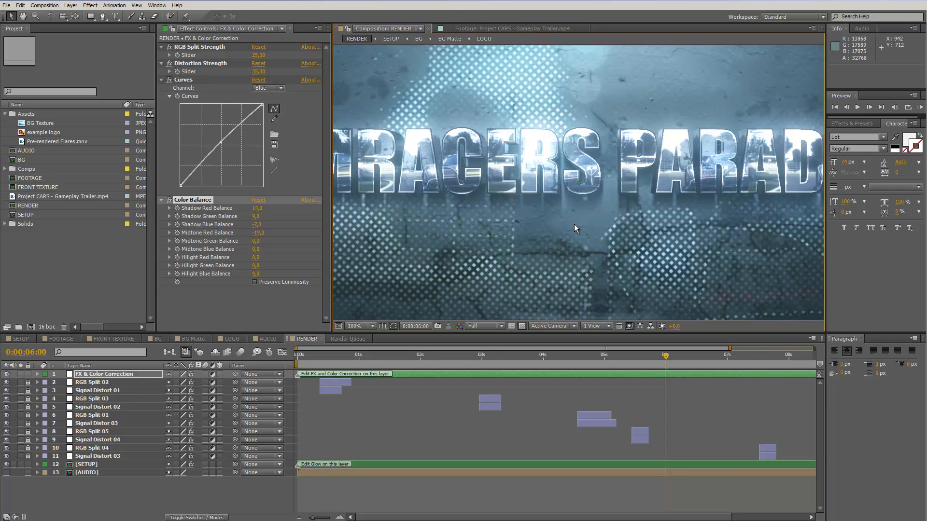
pyautogui.press(',')
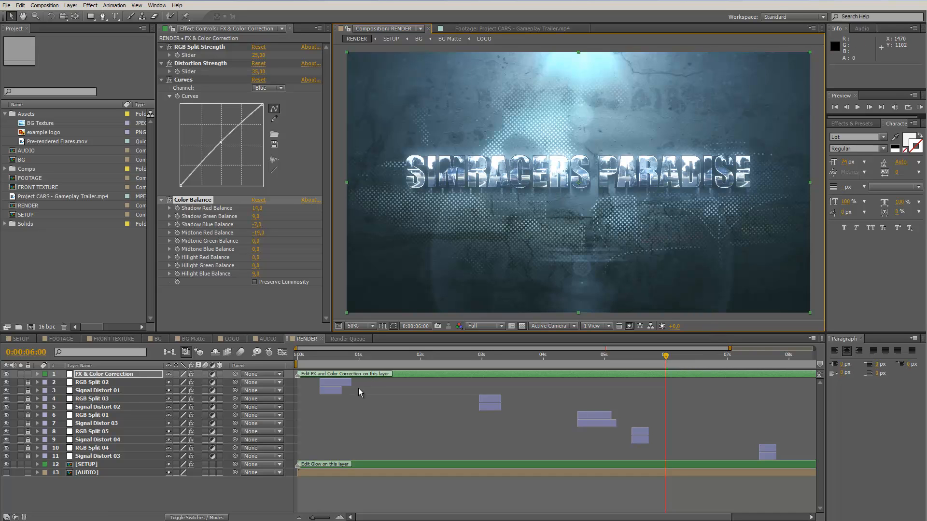
pyautogui.scroll(1, 569, 154)
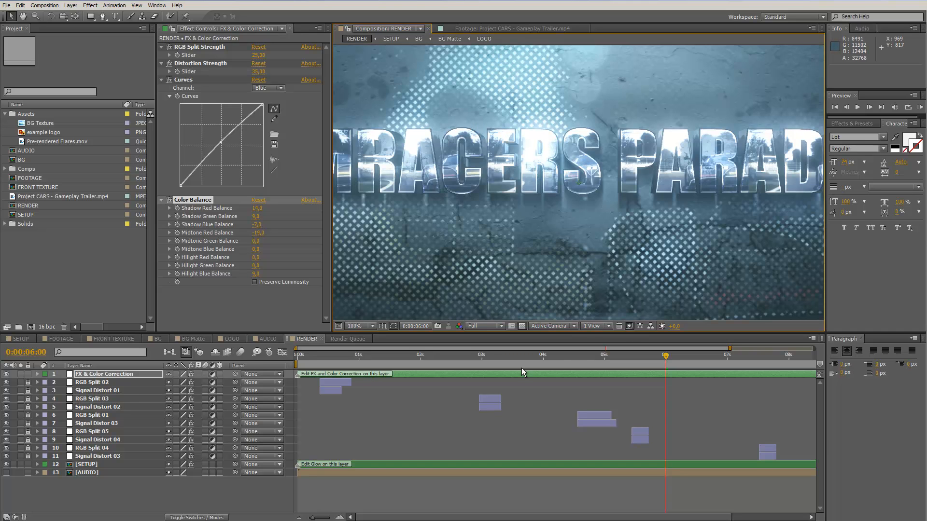
# Check the color correction on the title letters in RENDER at 0:00:01:13 and 0:00:02:01, at 50% zoom
pyautogui.click(390, 357)
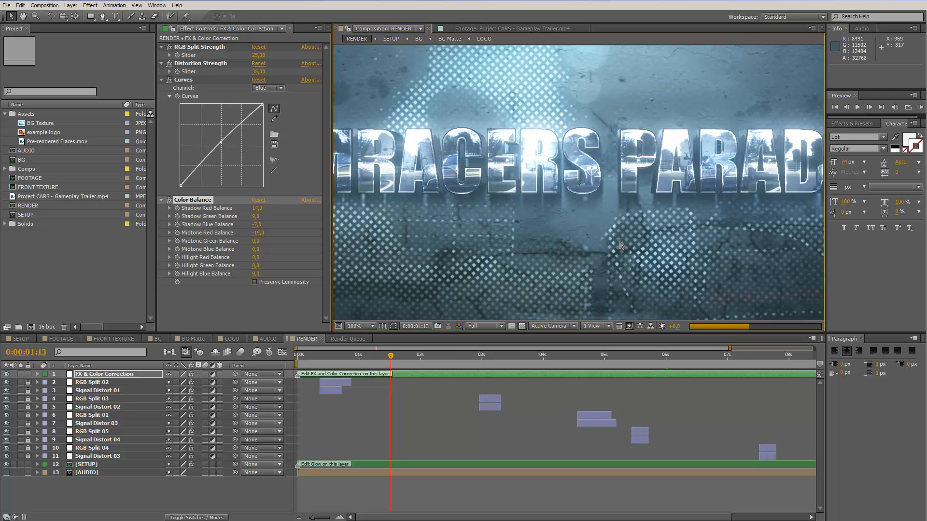
pyautogui.scroll(-4, 619, 233)
pyautogui.scroll(2, 619, 230)
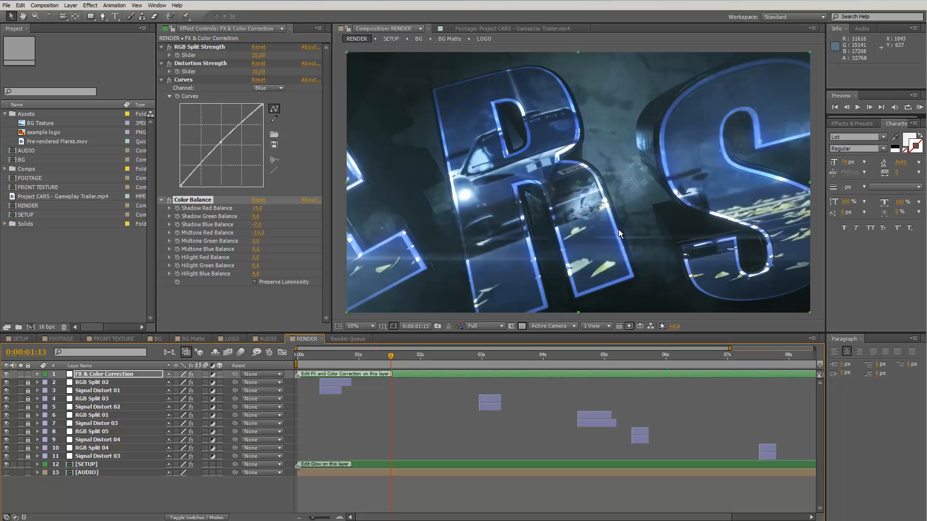
pyautogui.click(423, 358)
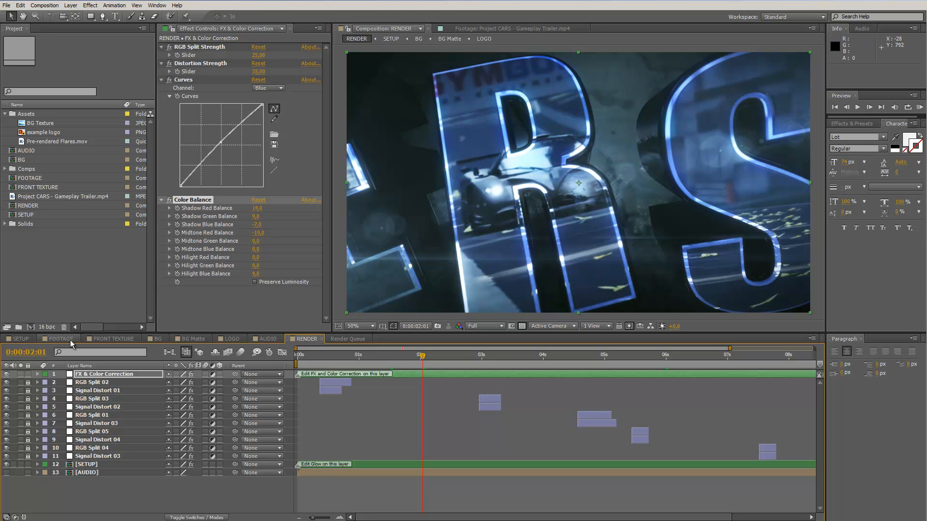
# In FRONT TEXTURE, reset the Blue channel of the Footage Color Correction Curves to a straight line and review its RGB curve
pyautogui.click(103, 339)
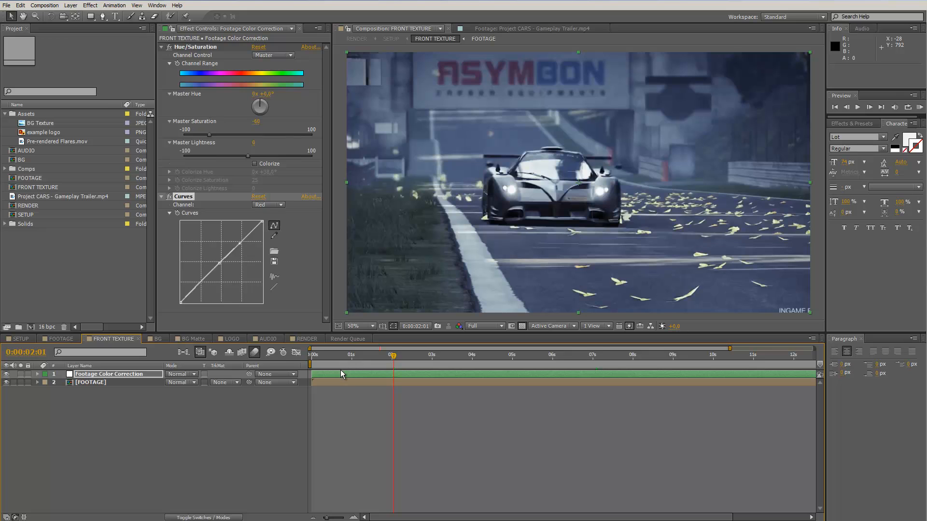
pyautogui.click(341, 378)
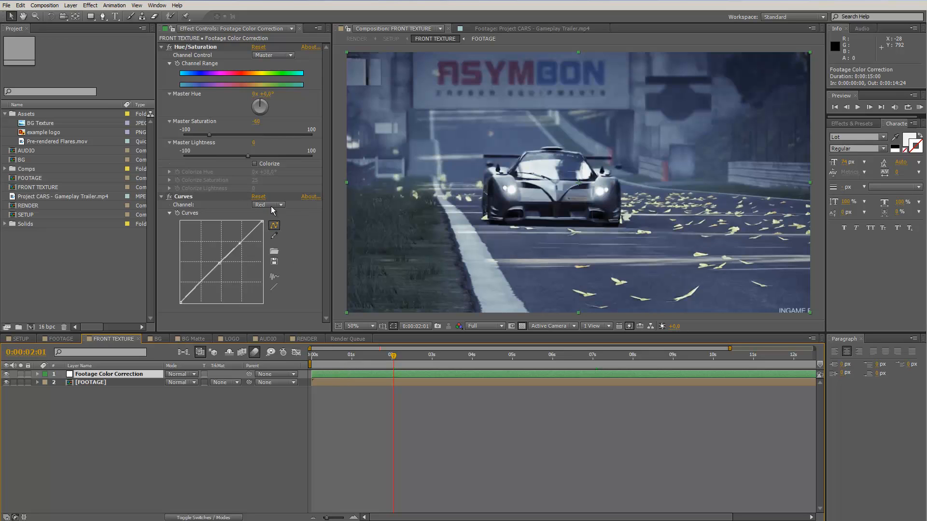
pyautogui.click(267, 205)
pyautogui.click(270, 246)
pyautogui.click(275, 205)
pyautogui.click(276, 239)
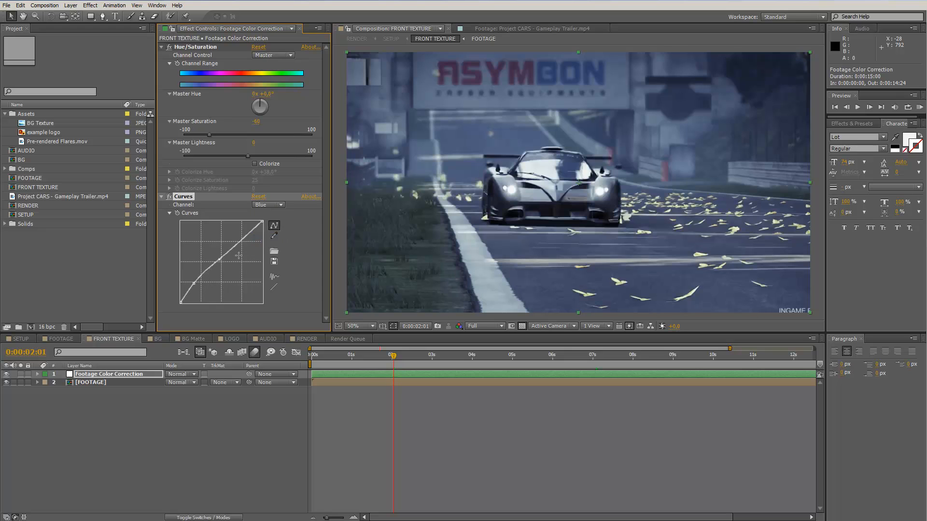
pyautogui.click(278, 288)
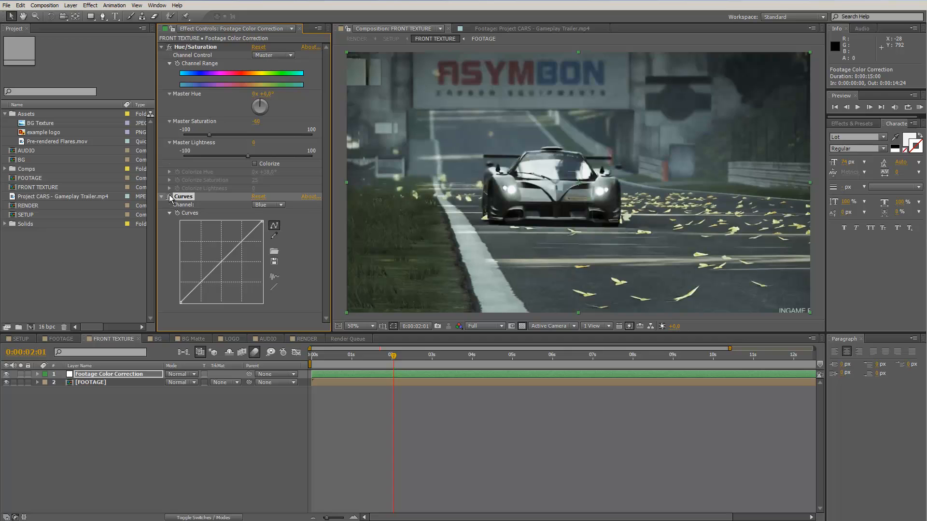
pyautogui.click(273, 209)
pyautogui.click(269, 213)
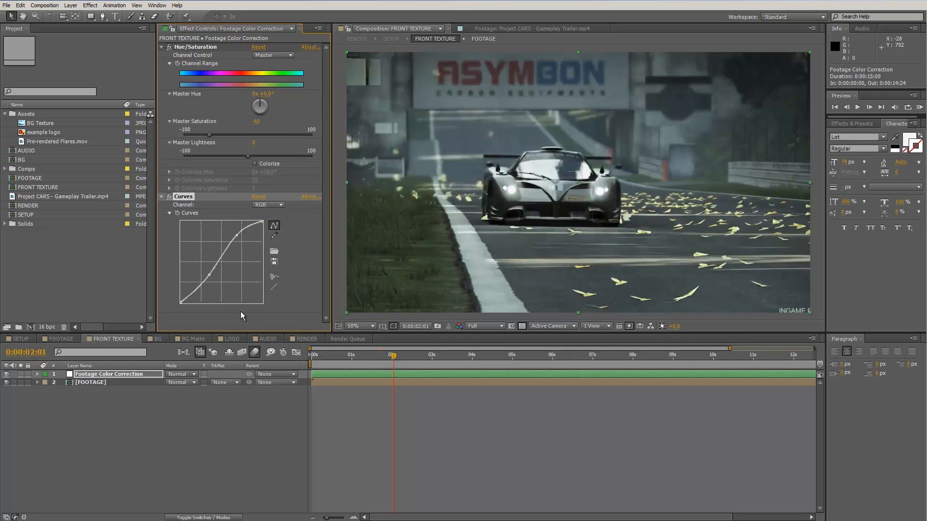
# Check the updated letter texture in RENDER at 0:00:02:01, 0:00:02:13 and 0:00:03:13, lowering the preview resolution to Half
pyautogui.click(309, 339)
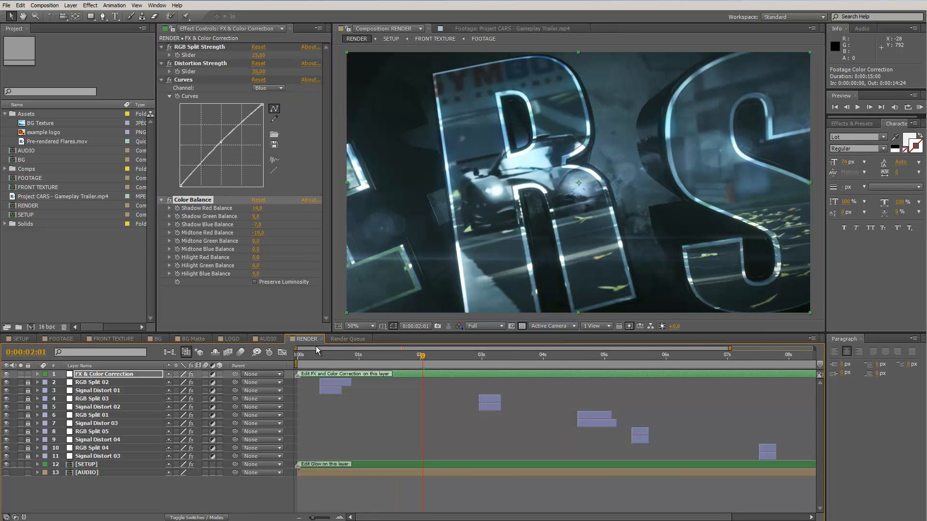
pyautogui.click(452, 356)
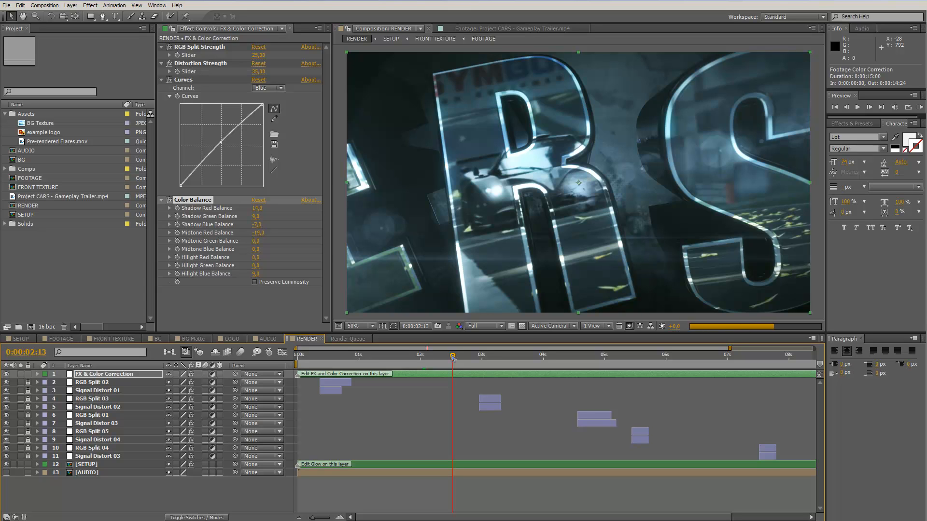
pyautogui.click(513, 358)
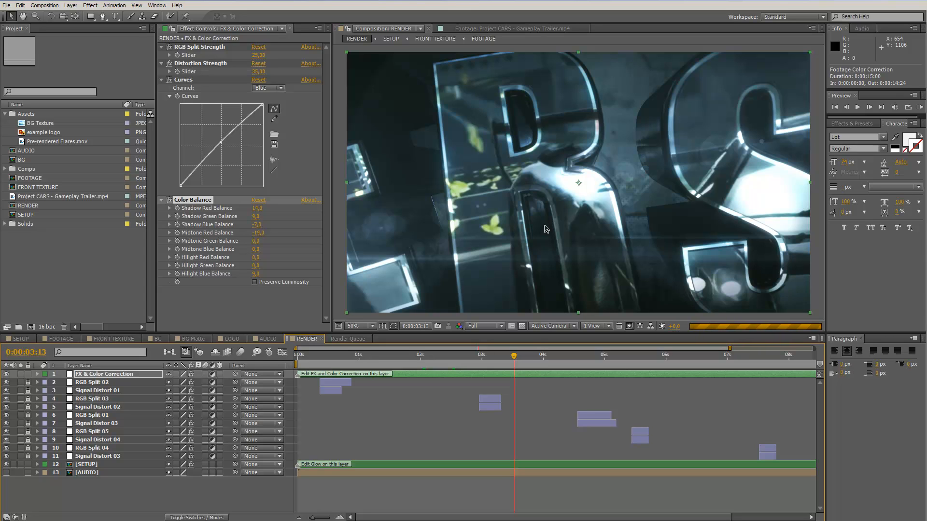
pyautogui.click(482, 325)
pyautogui.click(486, 357)
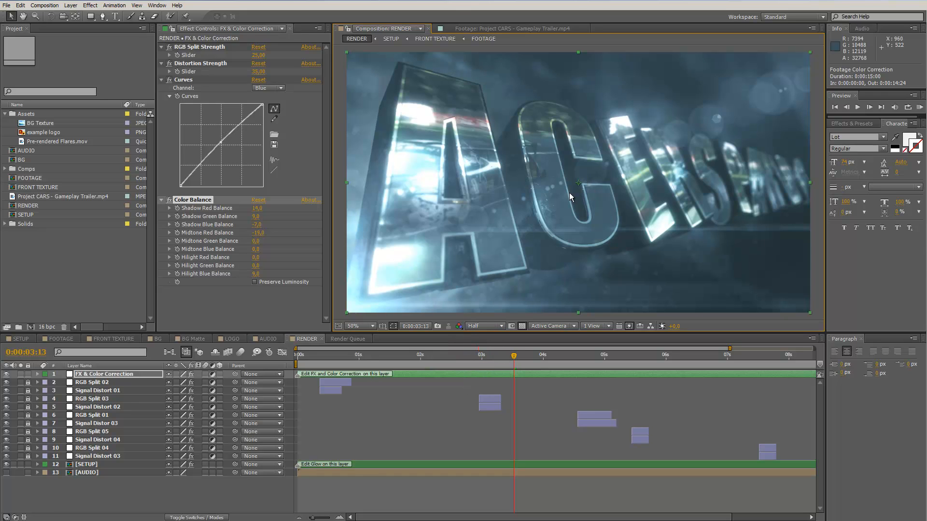
# Add a slightly lowered upper point to the Blue curve on FX & Color Correction and check the title at 0:00:05:23 and 0:00:06:03
pyautogui.click(240, 128)
pyautogui.moveTo(237, 125)
pyautogui.mouseDown()
pyautogui.moveTo(221, 142)
pyautogui.moveTo(236, 128)
pyautogui.mouseUp()
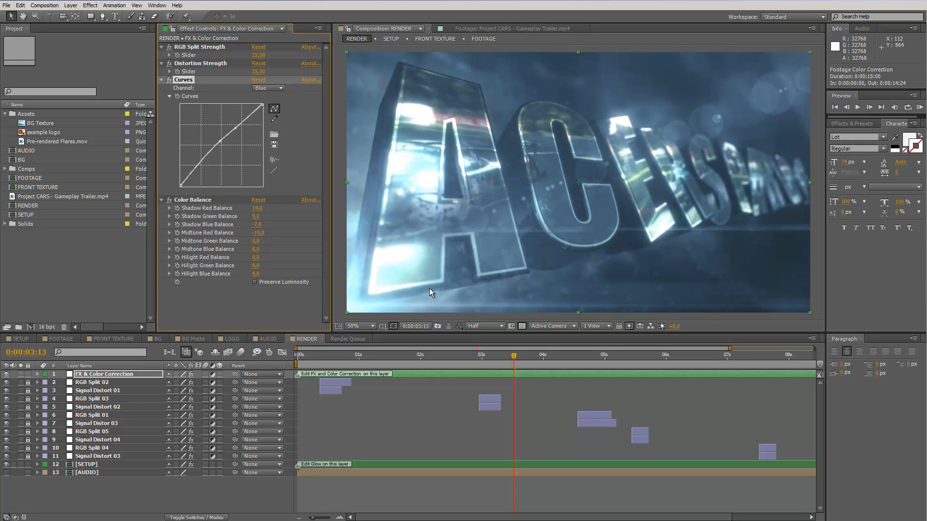
pyautogui.click(661, 361)
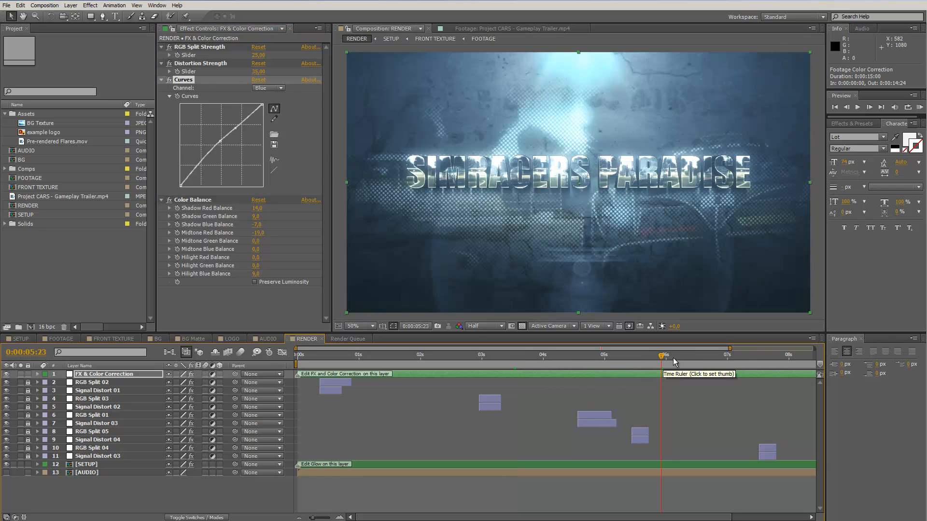
pyautogui.click(674, 356)
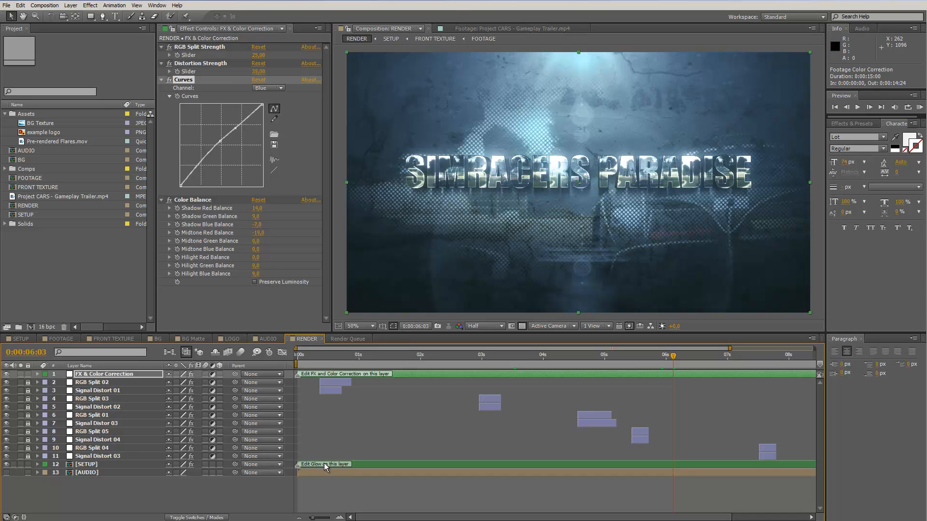
# Set the Glow Intensity on the SETUP layer in the RENDER composition to 0,3
pyautogui.click(126, 465)
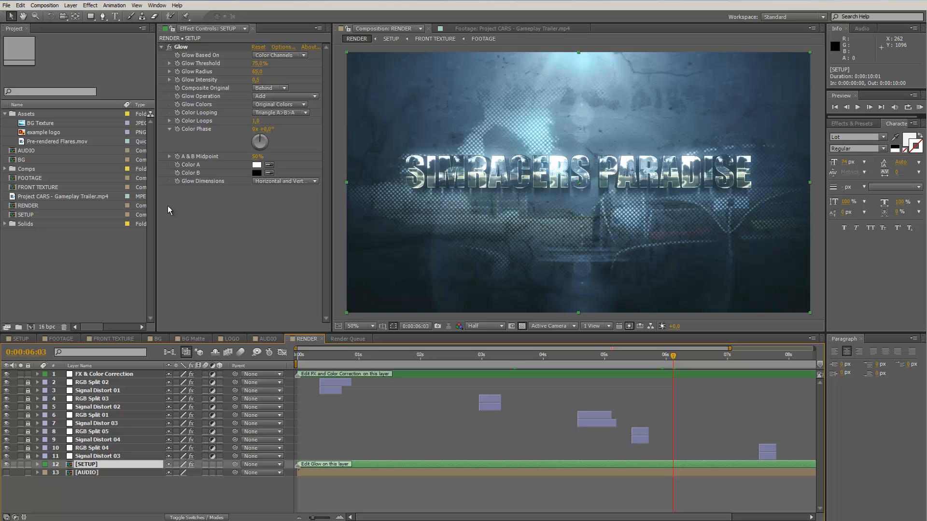
pyautogui.click(257, 80)
pyautogui.write('0')
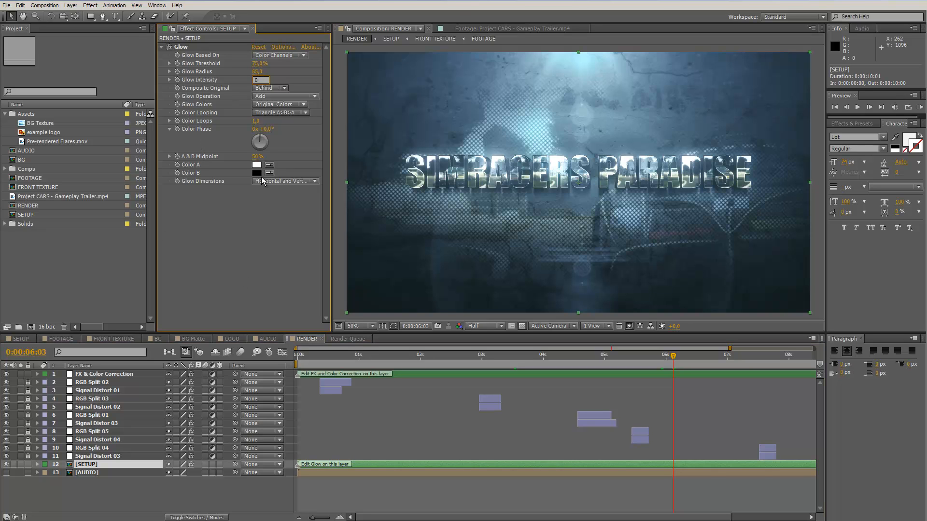
pyautogui.write(',3')
pyautogui.press('Return')
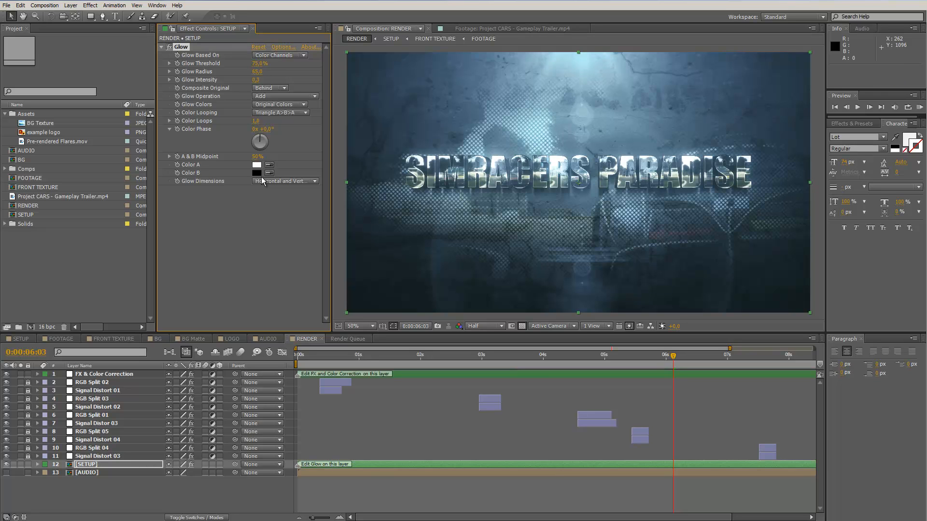
# Check the title with the new glow at 0:00:06:21, 0:00:07:06 and 0:00:07:14
pyautogui.click(693, 355)
pyautogui.click(718, 355)
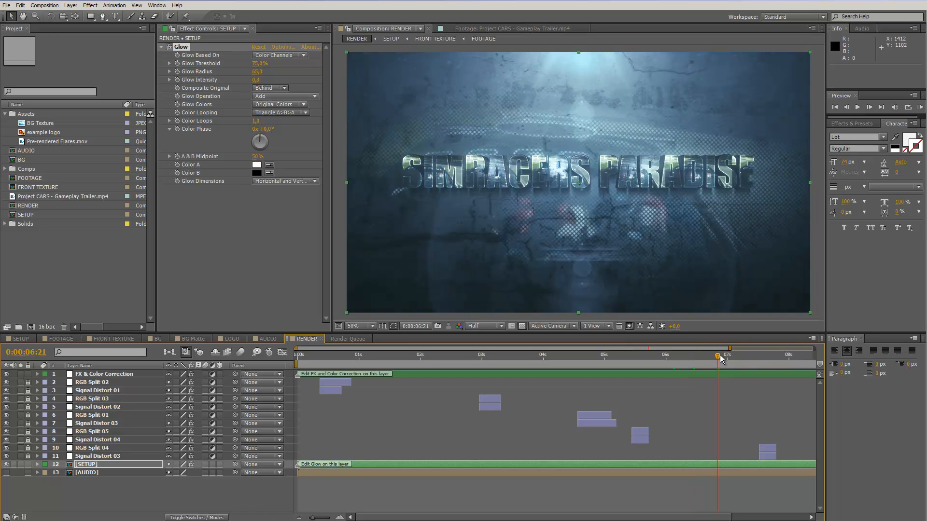
pyautogui.click(742, 357)
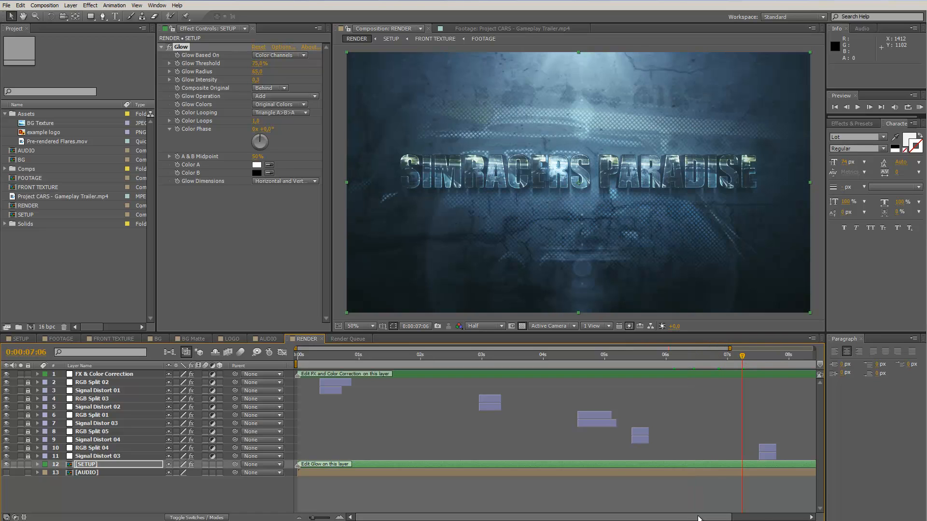
pyautogui.moveTo(698, 518); pyautogui.dragTo(769, 518)
pyautogui.click(667, 357)
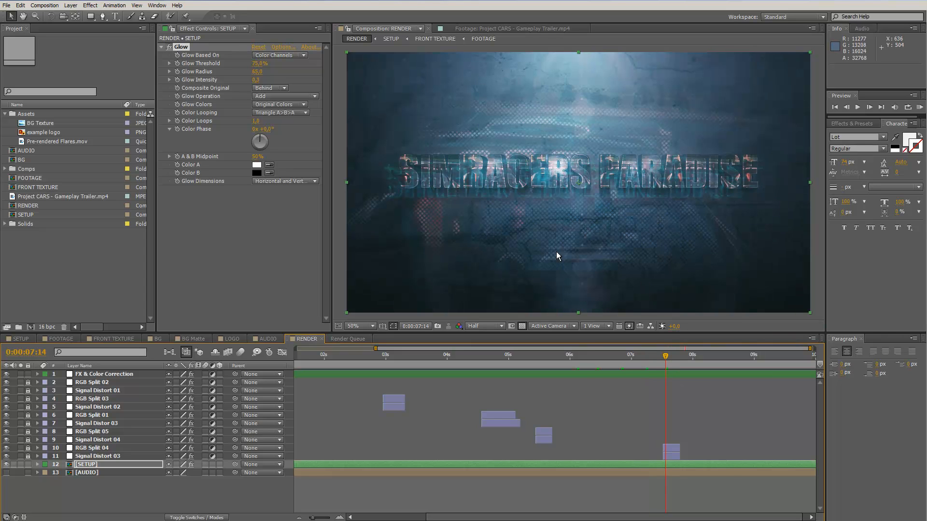
# Examine the title and website subtitle through the ending at 0:00:07:21, 0:00:08:01, 0:00:08:13, 0:00:09:04, 0:00:09:13 and 0:00:09:20
pyautogui.click(682, 357)
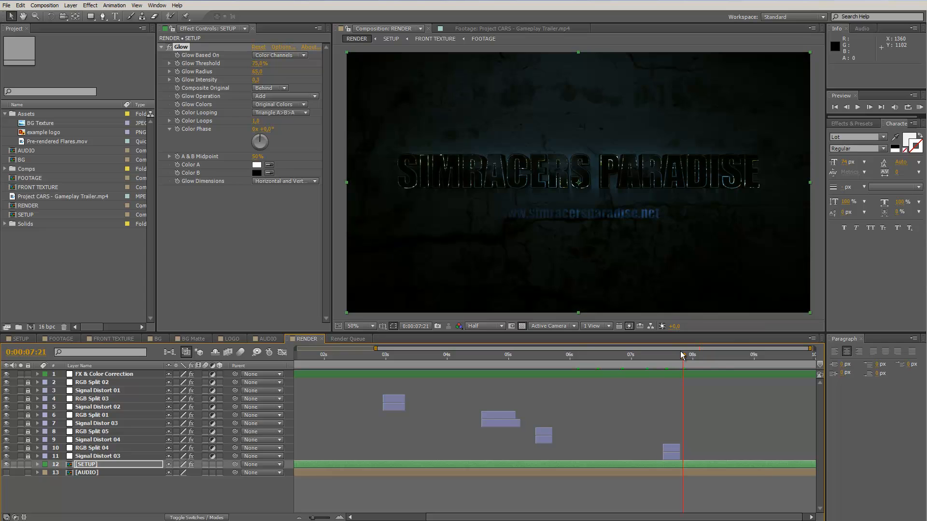
pyautogui.click(695, 356)
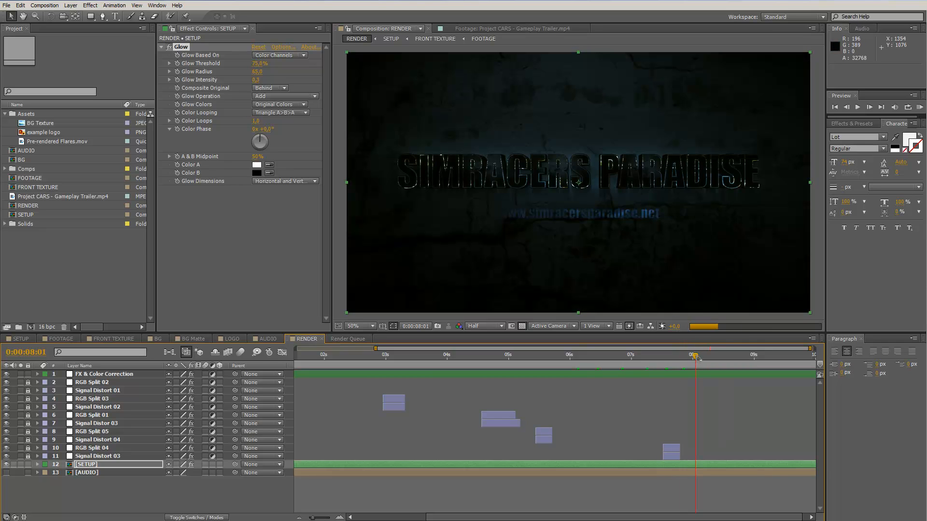
pyautogui.click(724, 356)
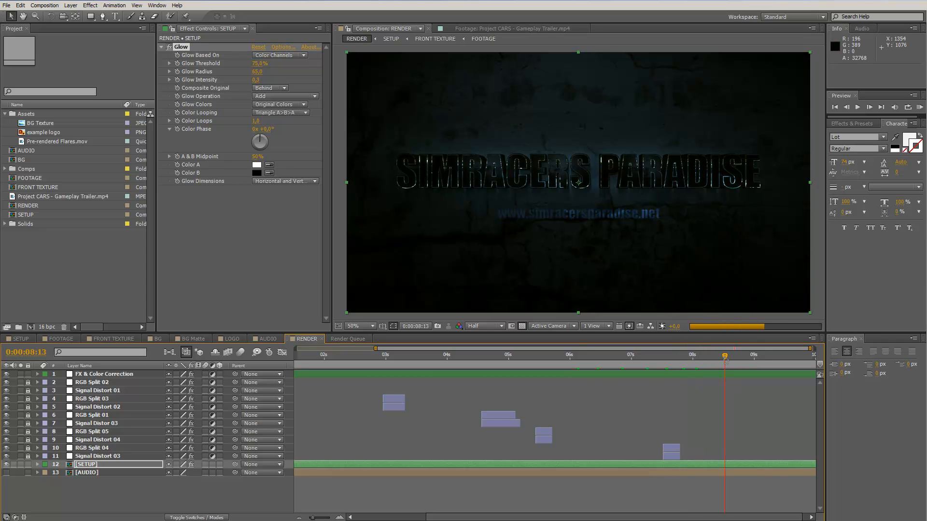
pyautogui.click(763, 357)
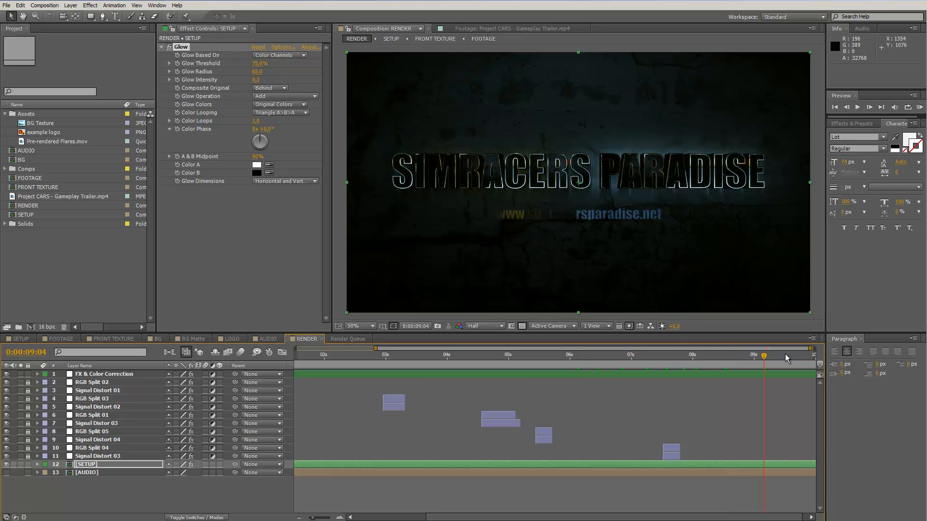
pyautogui.click(785, 357)
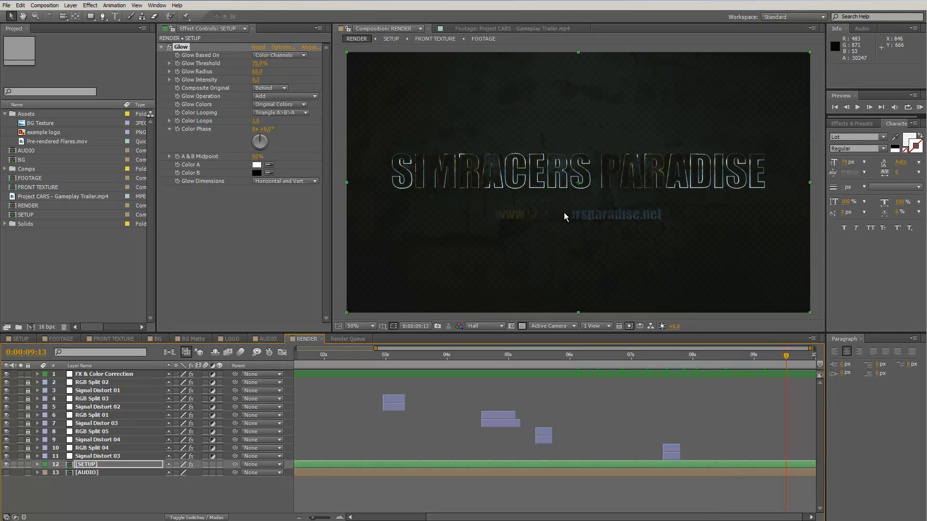
pyautogui.click(803, 357)
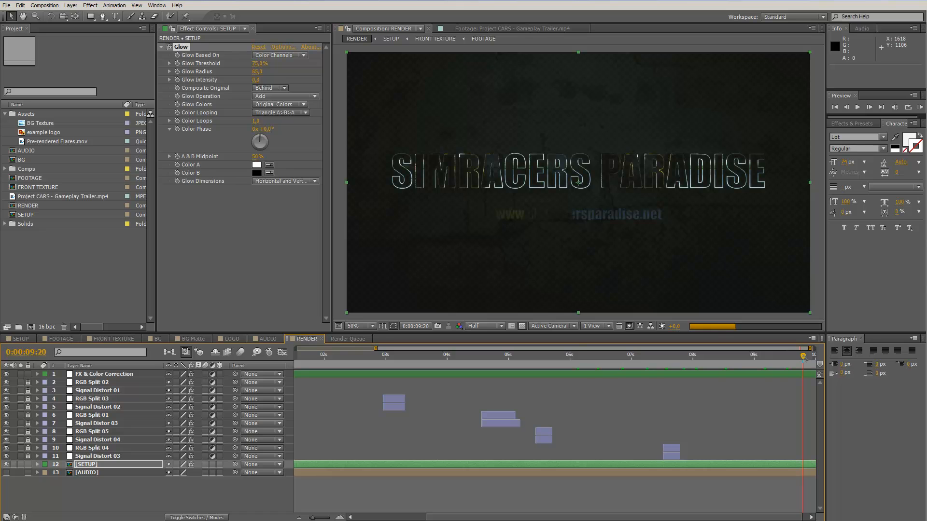
# Turn off the transparency grid in the composition view and check the final fade at 0:00:09:15
pyautogui.click(523, 327)
pyautogui.click(791, 357)
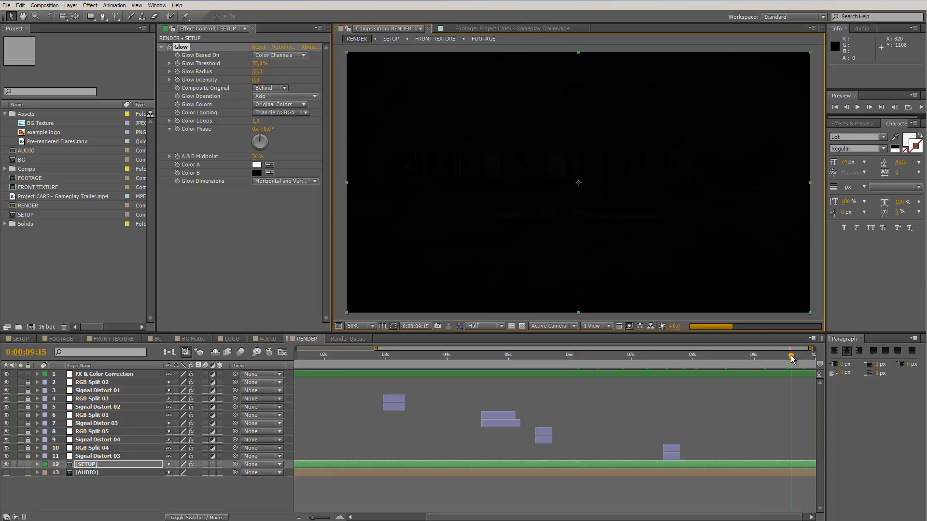
pyautogui.click(808, 357)
# Go back through the ending to recheck the title and website subtitle at 0:00:08:05, 0:00:07:24 and 0:00:07:08
pyautogui.click(756, 361)
pyautogui.click(737, 357)
pyautogui.moveTo(737, 359); pyautogui.dragTo(706, 359)
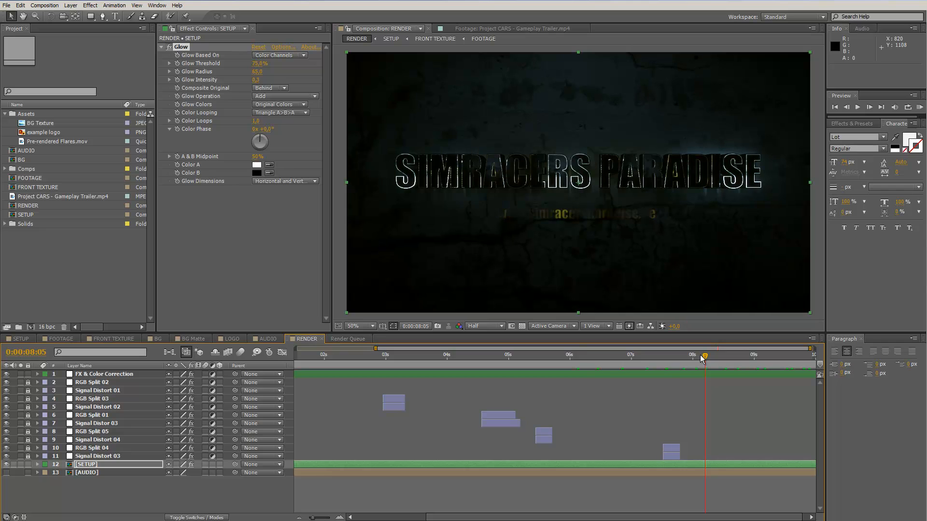
pyautogui.click(690, 357)
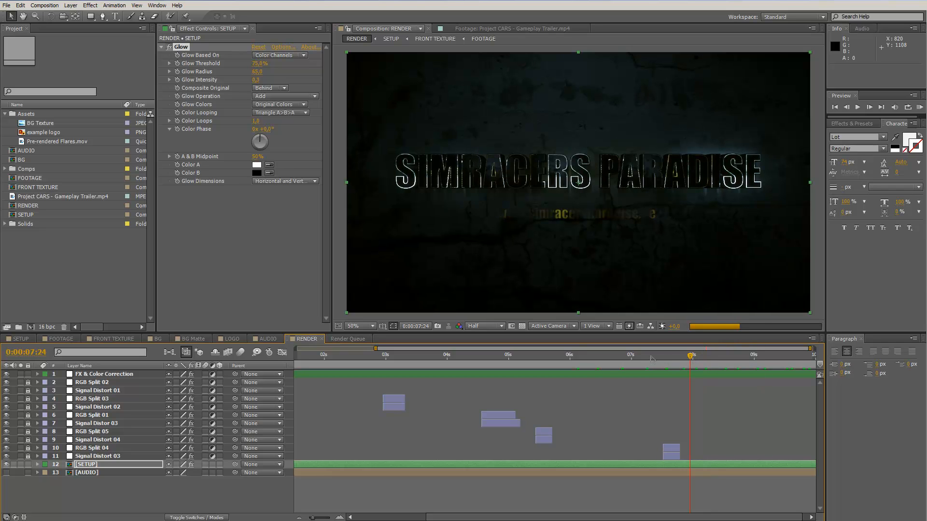
pyautogui.click(650, 357)
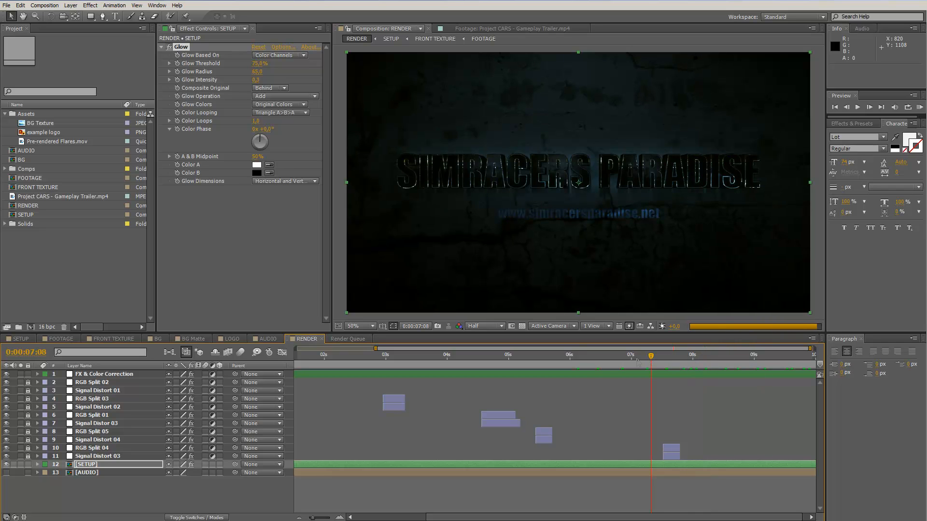